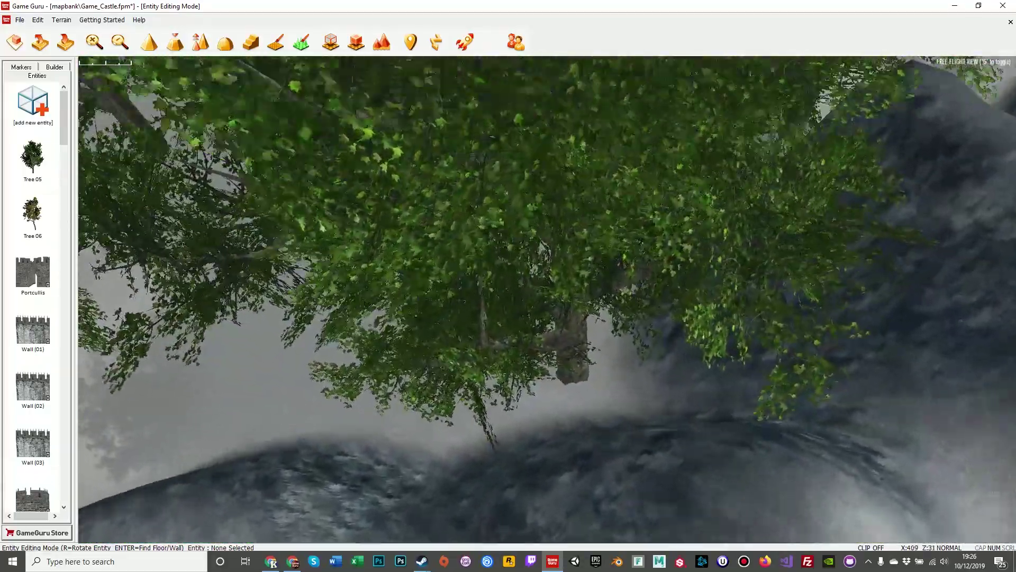
# - Place a Player Start marker on the open flat ground at the foot of the cliffs
pyautogui.press('w')
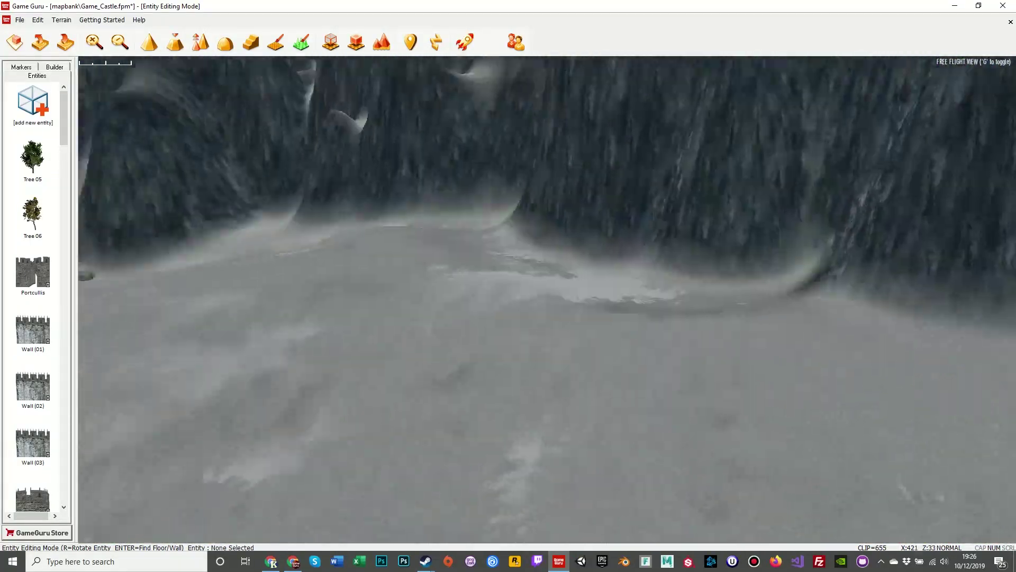
pyautogui.press('w')
pyautogui.moveTo(137, 105); pyautogui.dragTo(96, 106, button='right')
pyautogui.press('w')
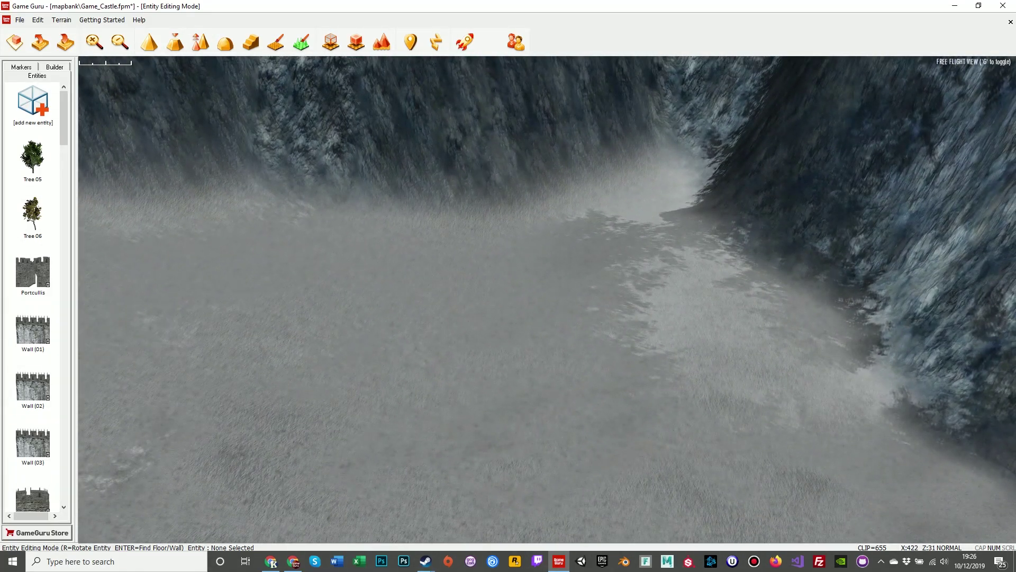
pyautogui.click(21, 67)
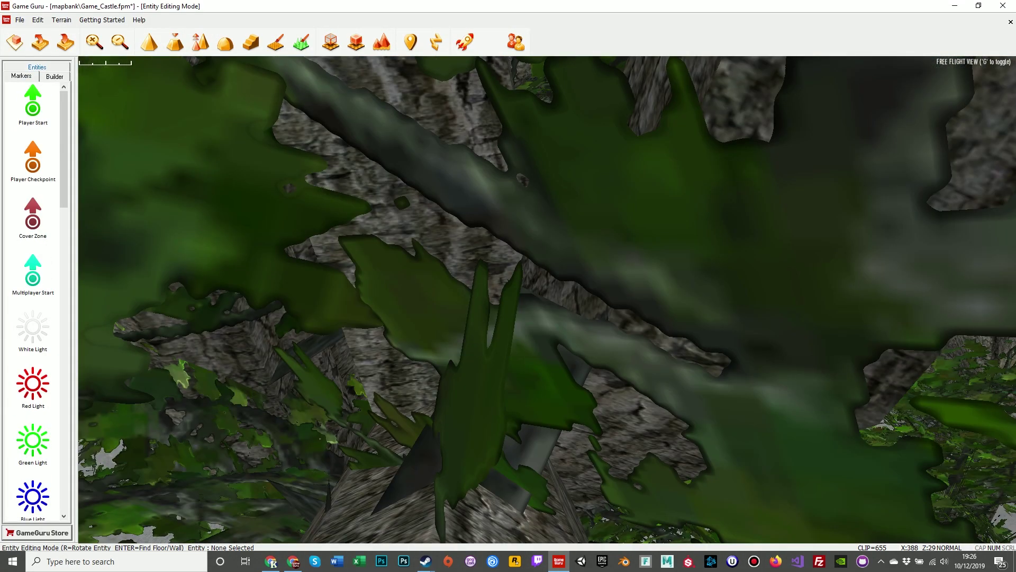
pyautogui.click(33, 105)
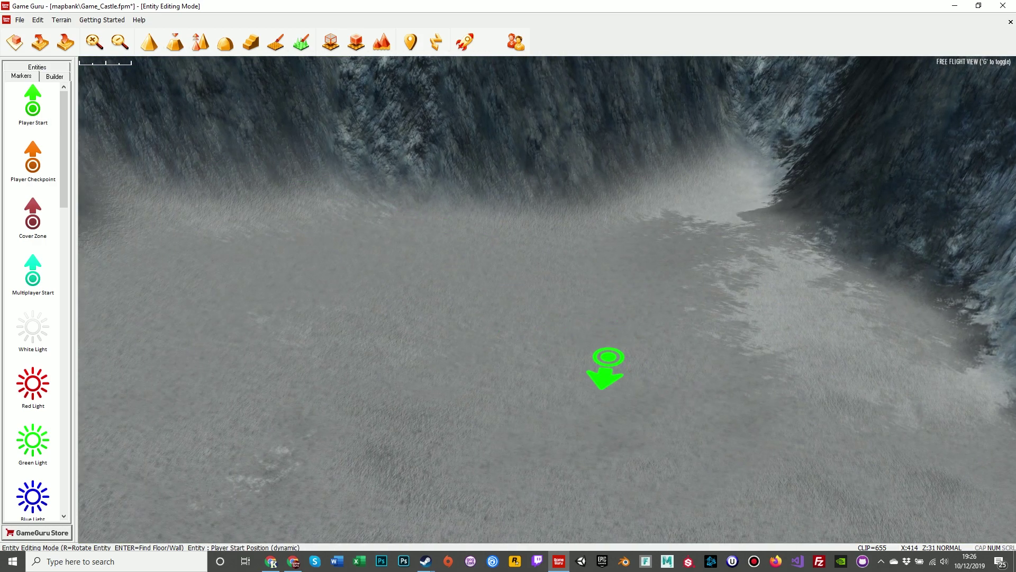
pyautogui.click(598, 377)
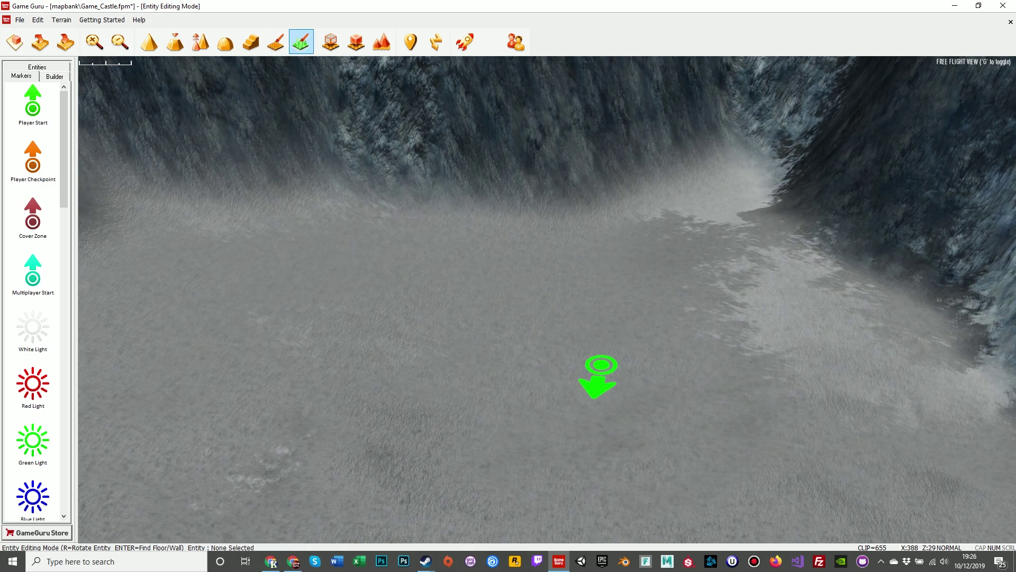
# - Paint a patch of dark grey-blue ground texture around the Player Start marker
pyautogui.click(275, 41)
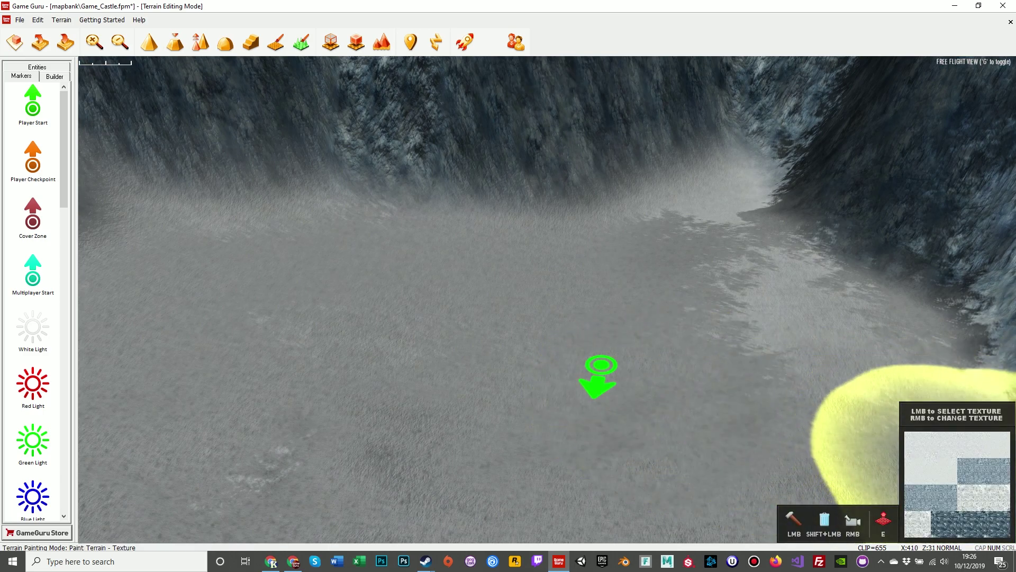
pyautogui.moveTo(630, 386)
pyautogui.mouseDown()
pyautogui.moveTo(624, 375)
pyautogui.moveTo(598, 381)
pyautogui.moveTo(585, 408)
pyautogui.moveTo(533, 375)
pyautogui.moveTo(692, 397)
pyautogui.moveTo(500, 374)
pyautogui.moveTo(683, 413)
pyautogui.moveTo(527, 325)
pyautogui.moveTo(506, 431)
pyautogui.moveTo(605, 363)
pyautogui.moveTo(480, 327)
pyautogui.moveTo(482, 420)
pyautogui.moveTo(617, 418)
pyautogui.moveTo(595, 329)
pyautogui.moveTo(474, 357)
pyautogui.moveTo(610, 426)
pyautogui.moveTo(667, 382)
pyautogui.mouseUp()
pyautogui.press('s')
pyautogui.moveTo(588, 382)
pyautogui.mouseDown(button='right')
pyautogui.moveTo(538, 455)
pyautogui.moveTo(826, 360)
pyautogui.moveTo(593, 397)
pyautogui.mouseUp(button='right')
pyautogui.press('w')
pyautogui.moveTo(683, 394); pyautogui.dragTo(617, 404, button='right')
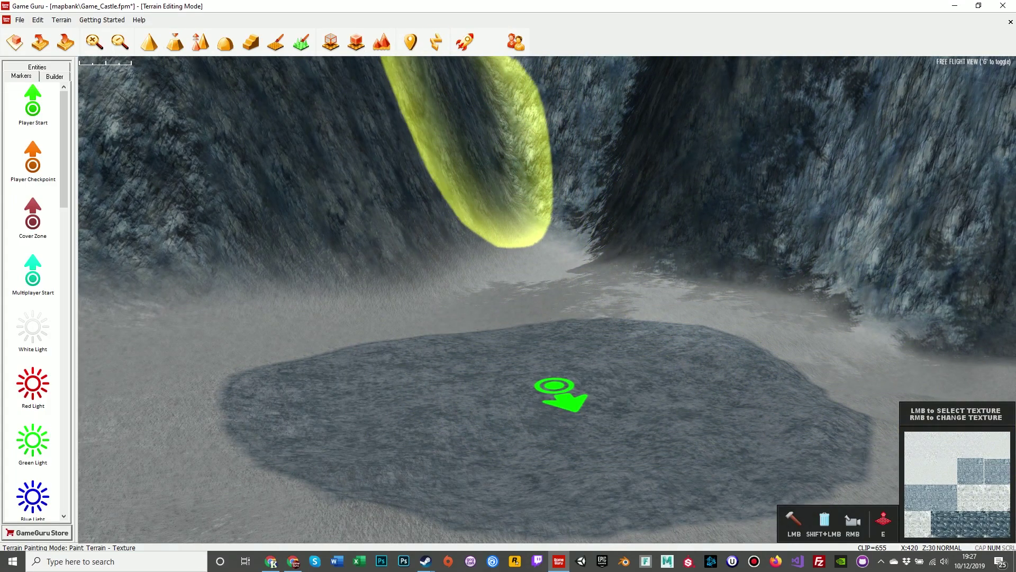
# - Run the level in test mode and walk forward from the player start
pyautogui.click(464, 41)
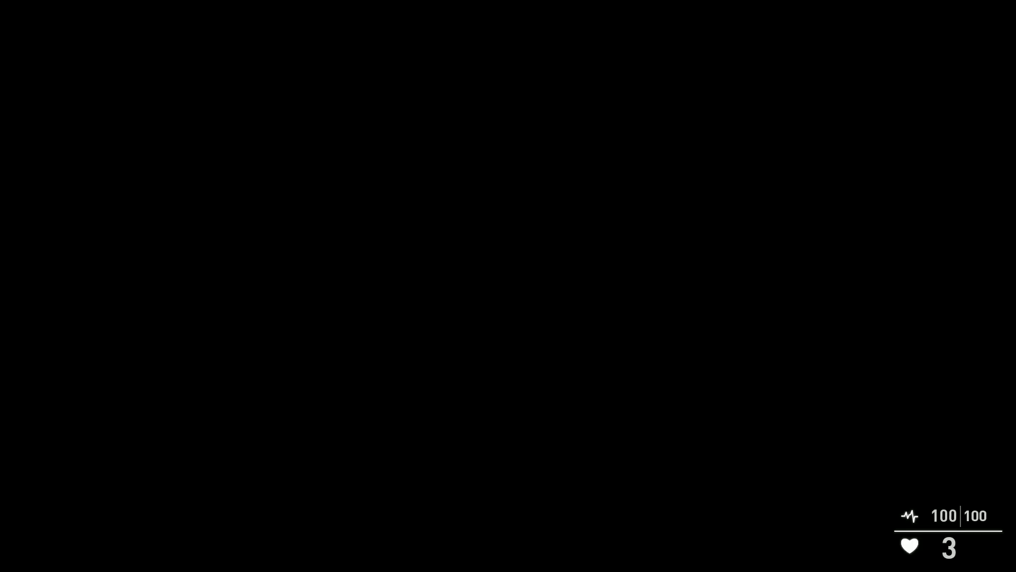
pyautogui.press('w')
pyautogui.press('w')
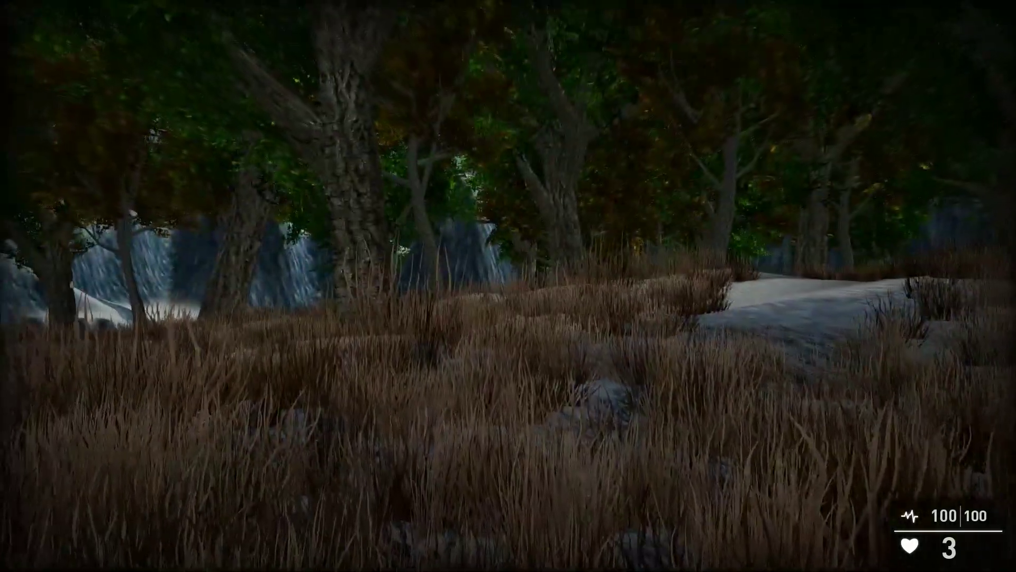
# - Set the world's terrain type to desert and walk through the forest to check the new ground
pyautogui.press('Tab')
pyautogui.press('Tab')
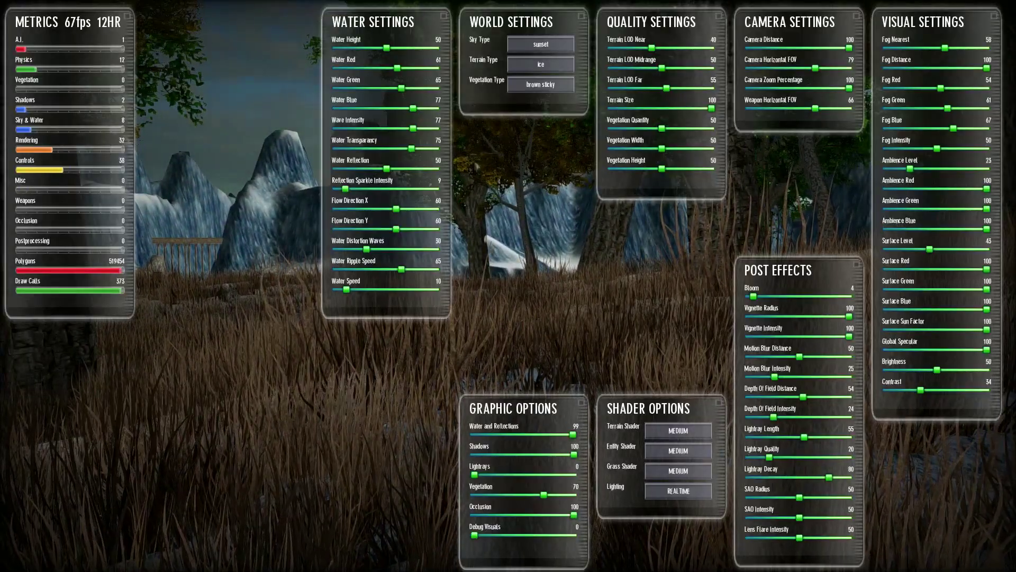
pyautogui.click(541, 65)
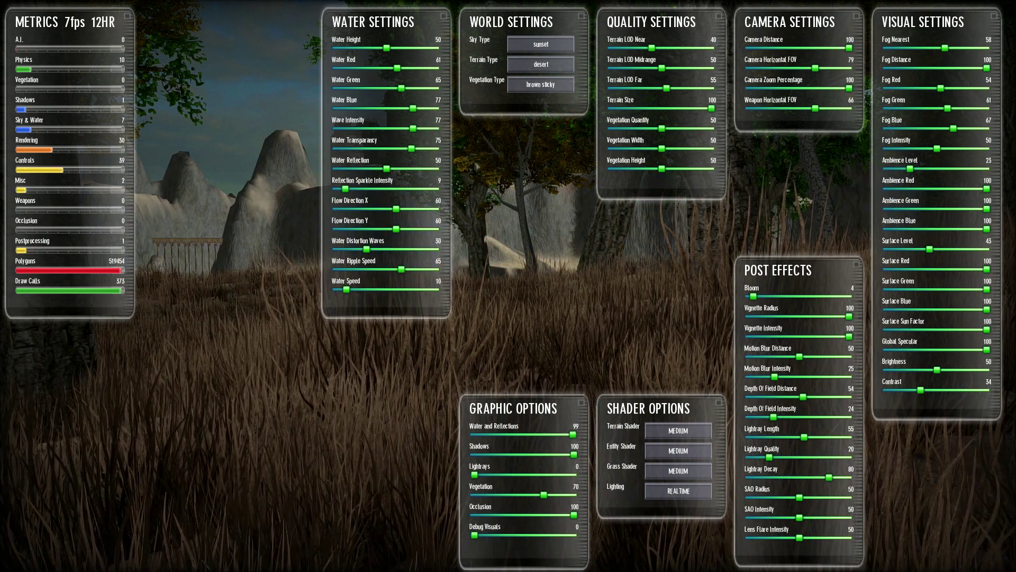
pyautogui.press('Tab')
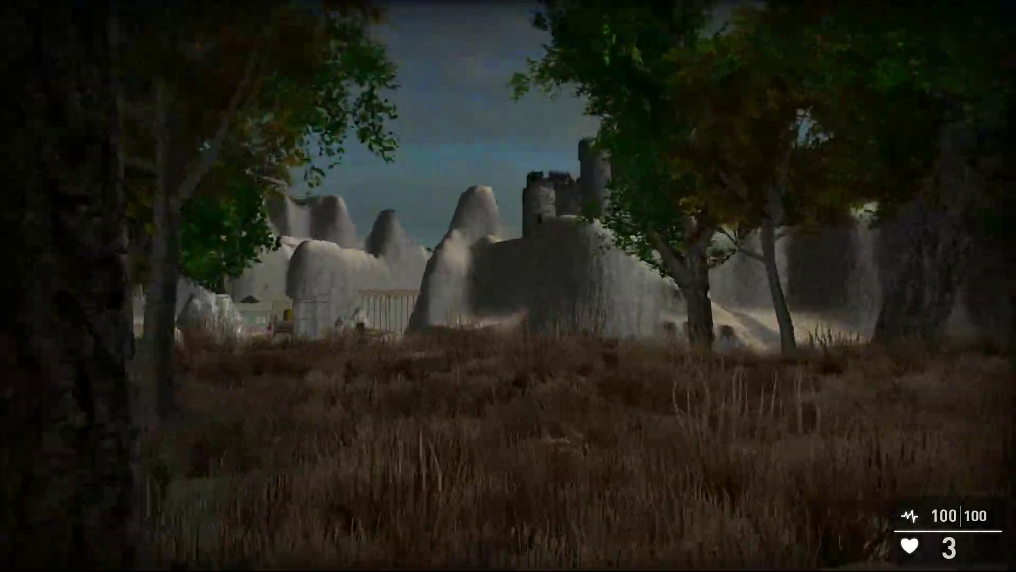
pyautogui.press('w')
pyautogui.press('w')
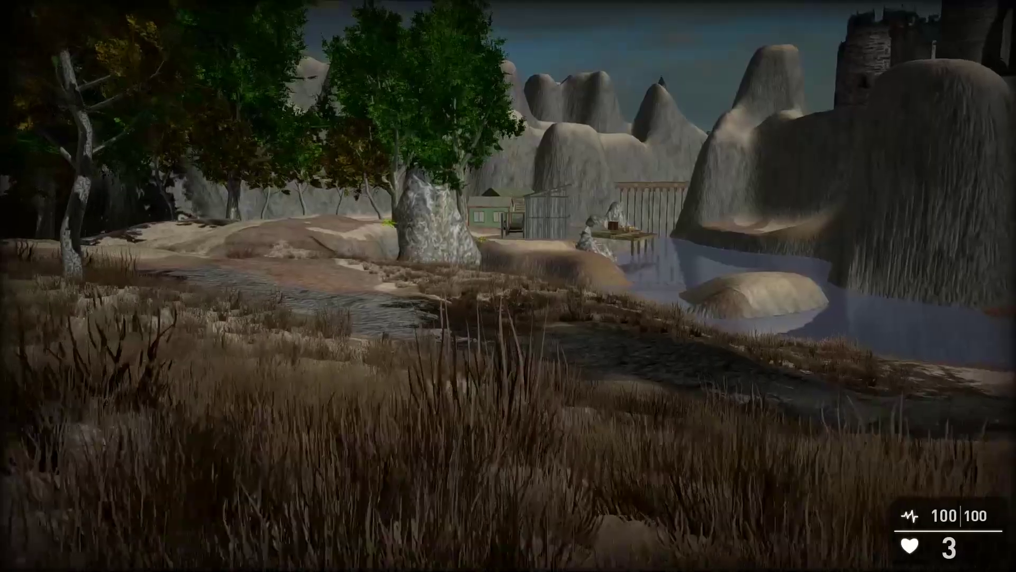
pyautogui.press('w')
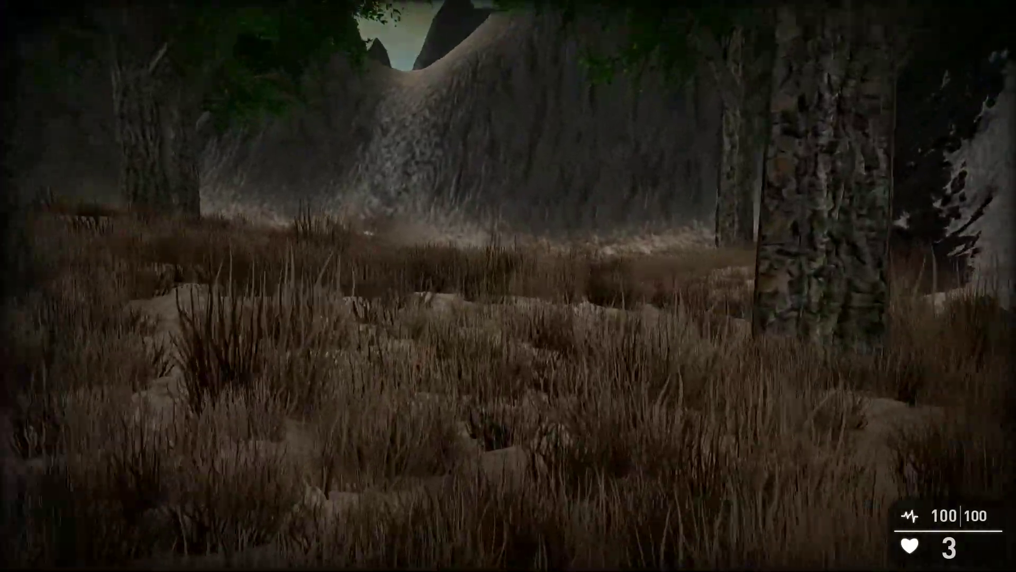
pyautogui.press('w')
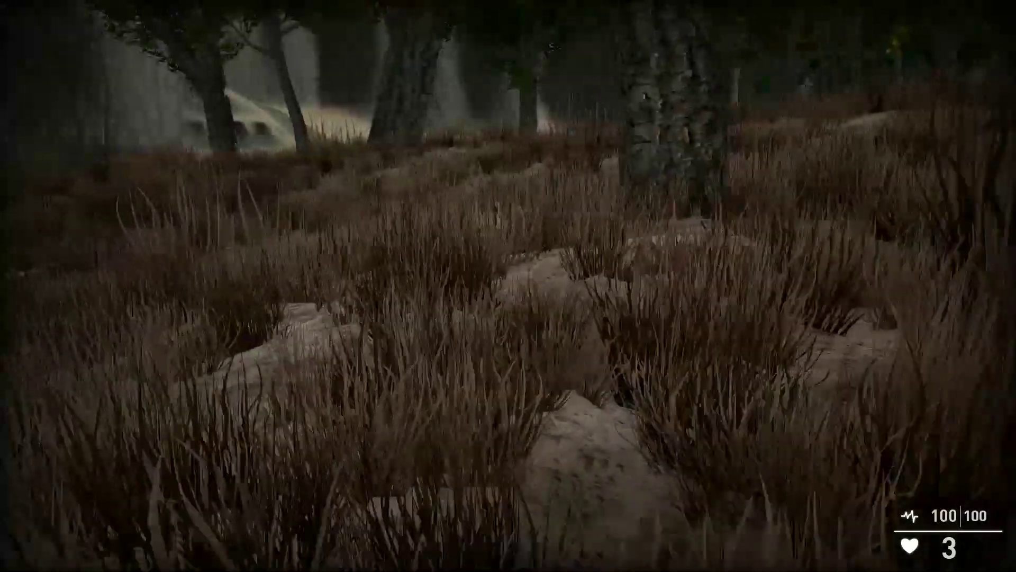
# - Try the weedy 01, weedy 02, weedy 04 and weedy 09 vegetation types on the level
pyautogui.press('Tab')
pyautogui.press('Tab')
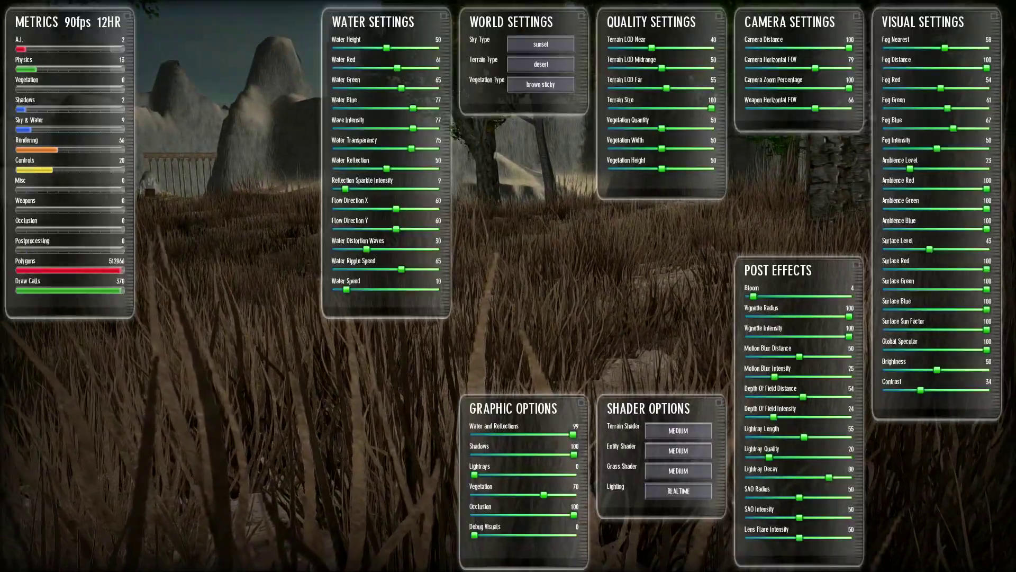
pyautogui.click(540, 84)
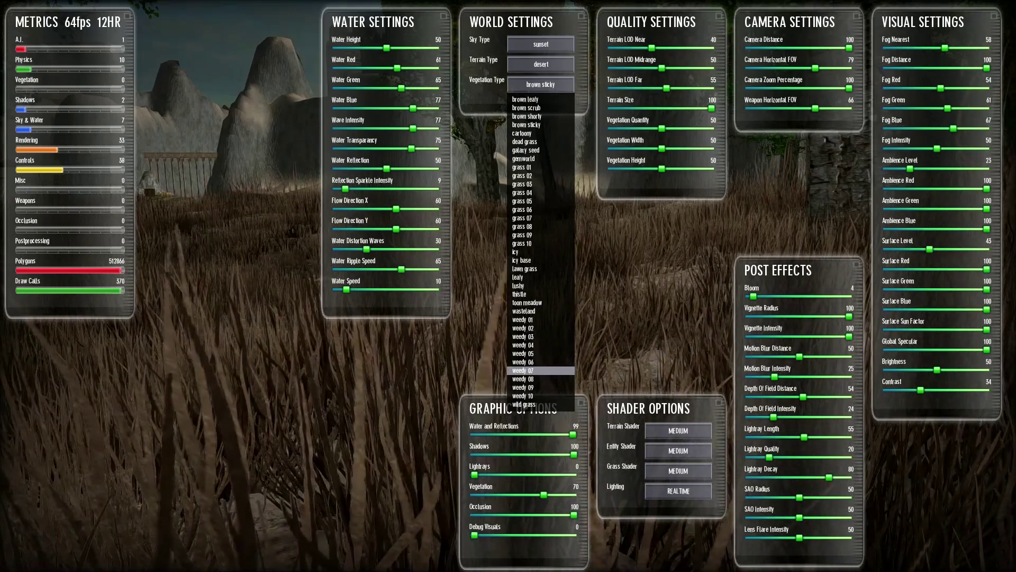
pyautogui.click(540, 320)
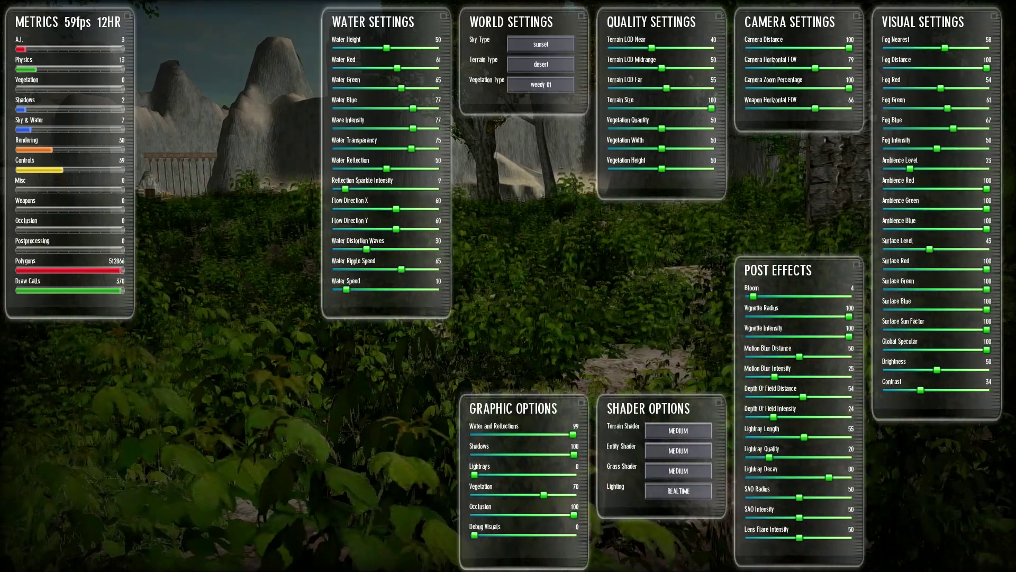
pyautogui.click(540, 85)
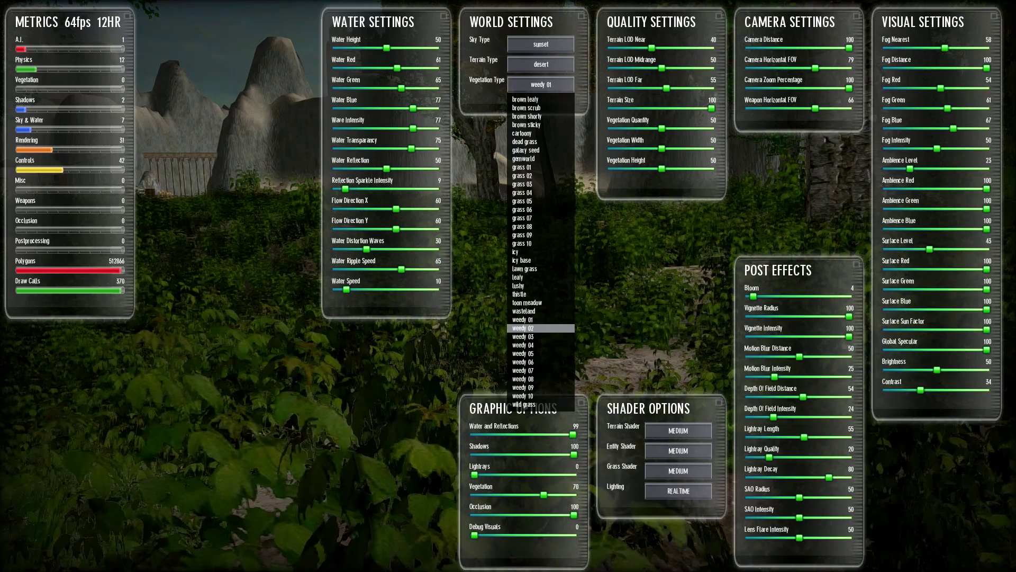
pyautogui.click(540, 327)
pyautogui.click(541, 85)
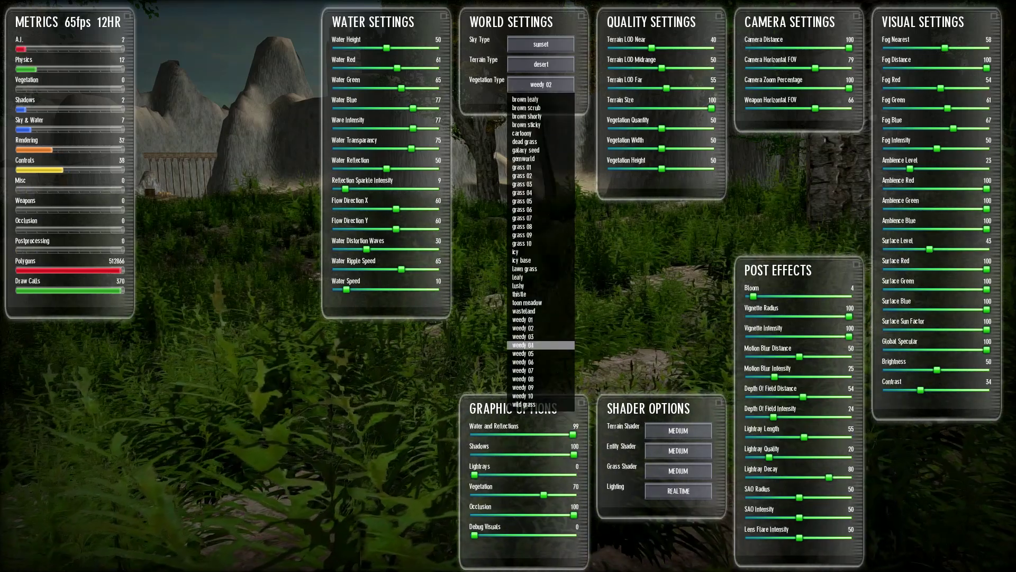
pyautogui.click(540, 345)
pyautogui.click(541, 84)
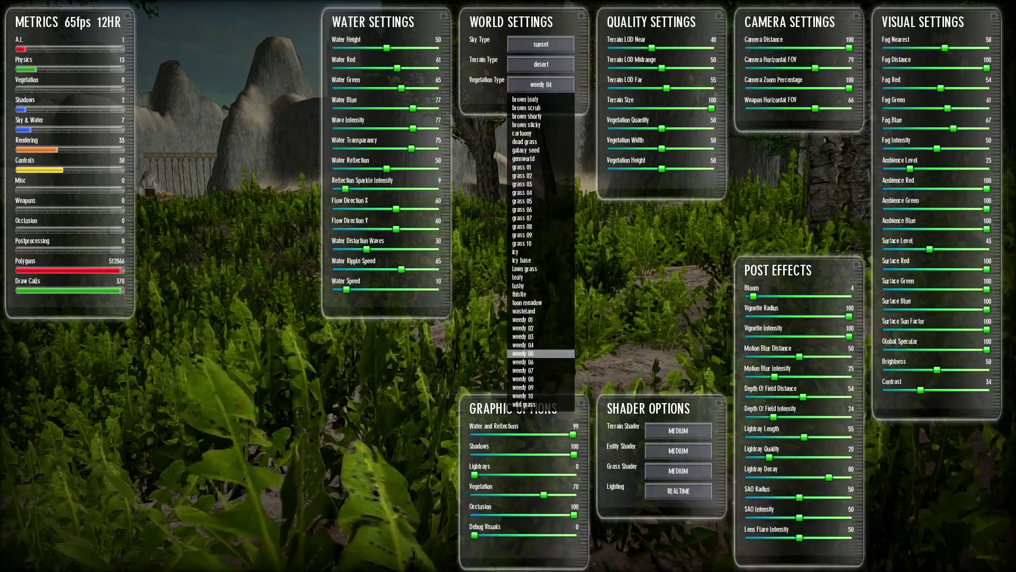
pyautogui.click(540, 355)
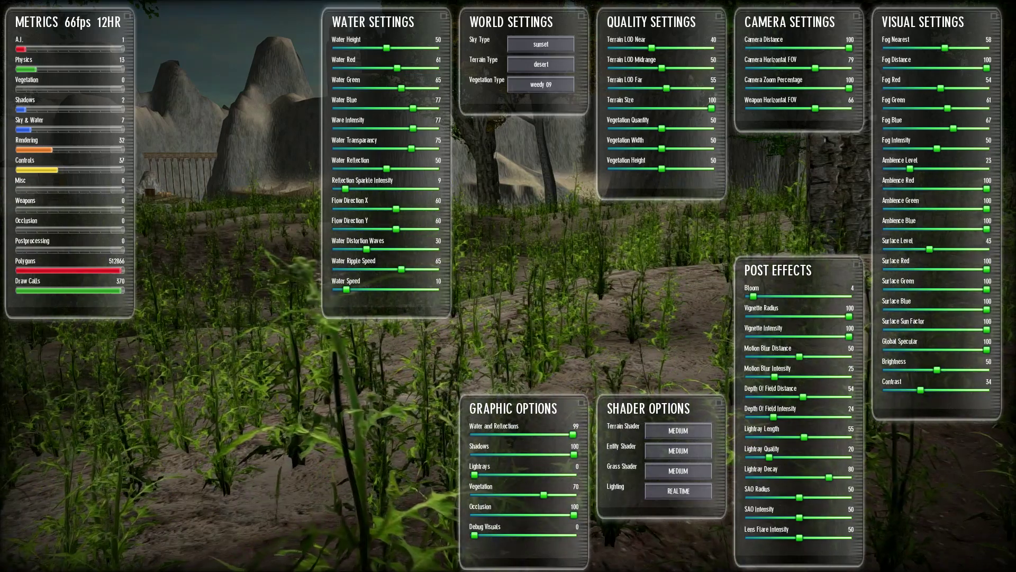
# - Try the grass 08, grass 03, grass 01, grass 09 and grass 10 vegetation types
pyautogui.click(540, 85)
pyautogui.click(540, 226)
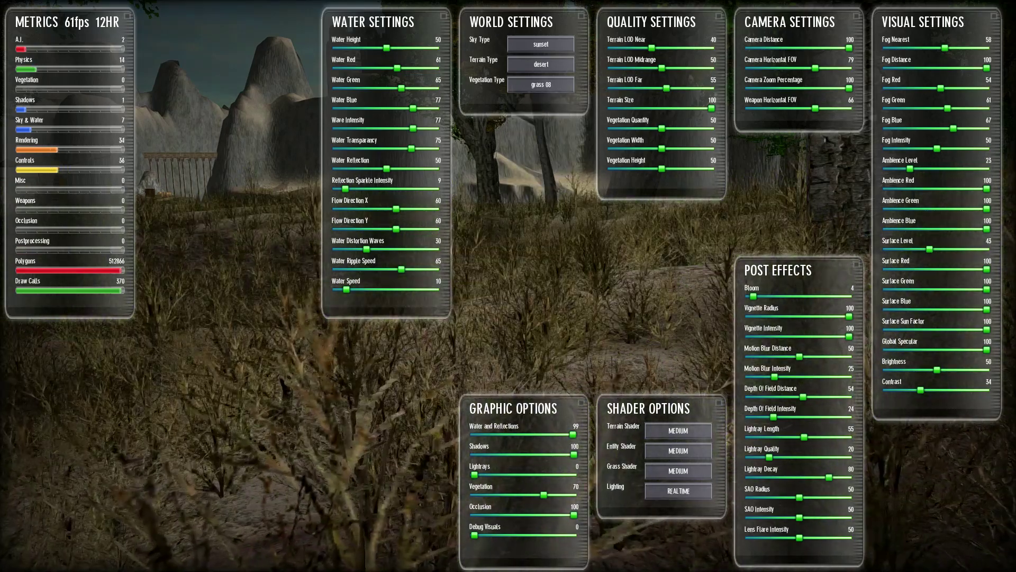
pyautogui.click(540, 85)
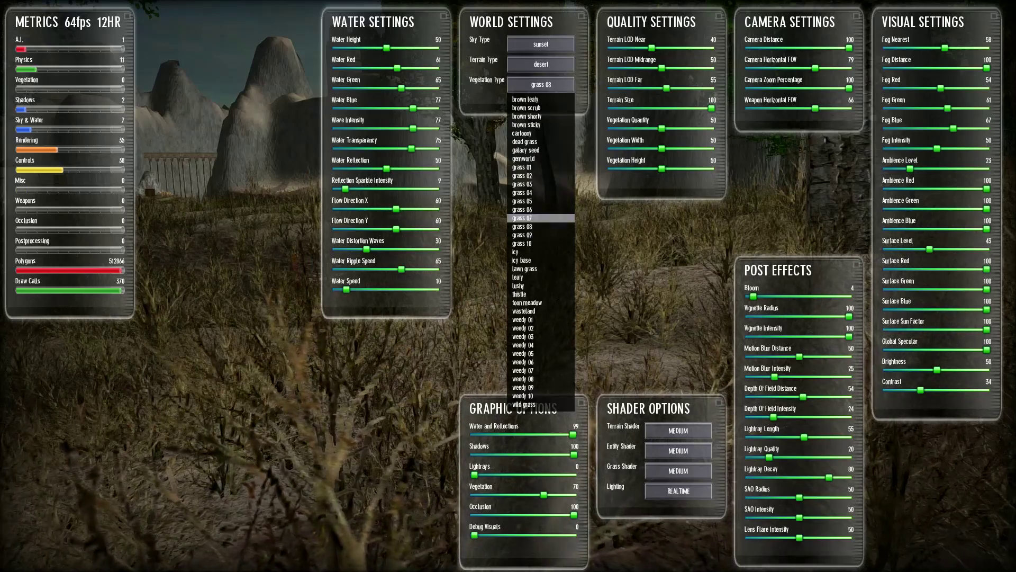
pyautogui.click(540, 184)
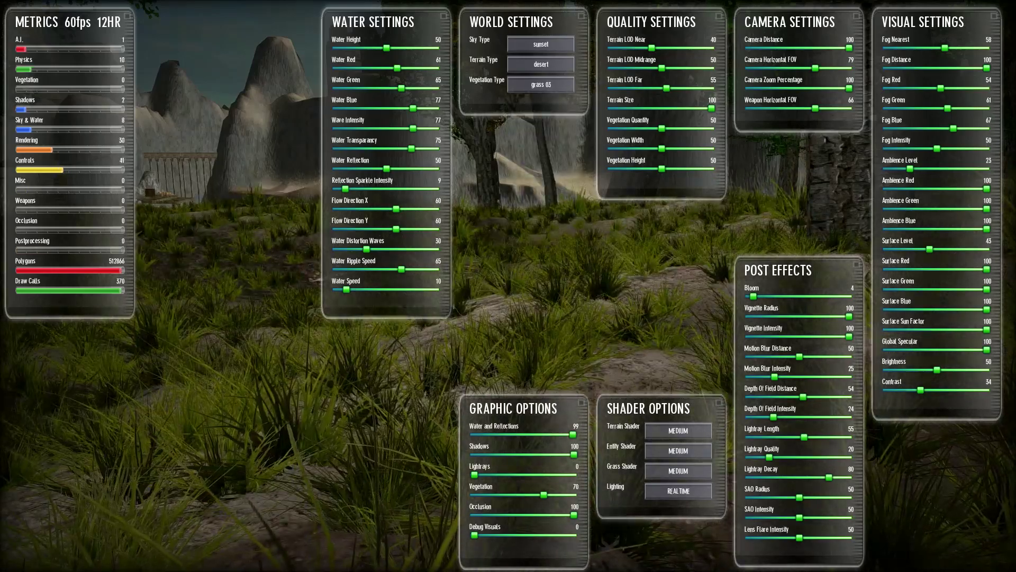
pyautogui.click(541, 85)
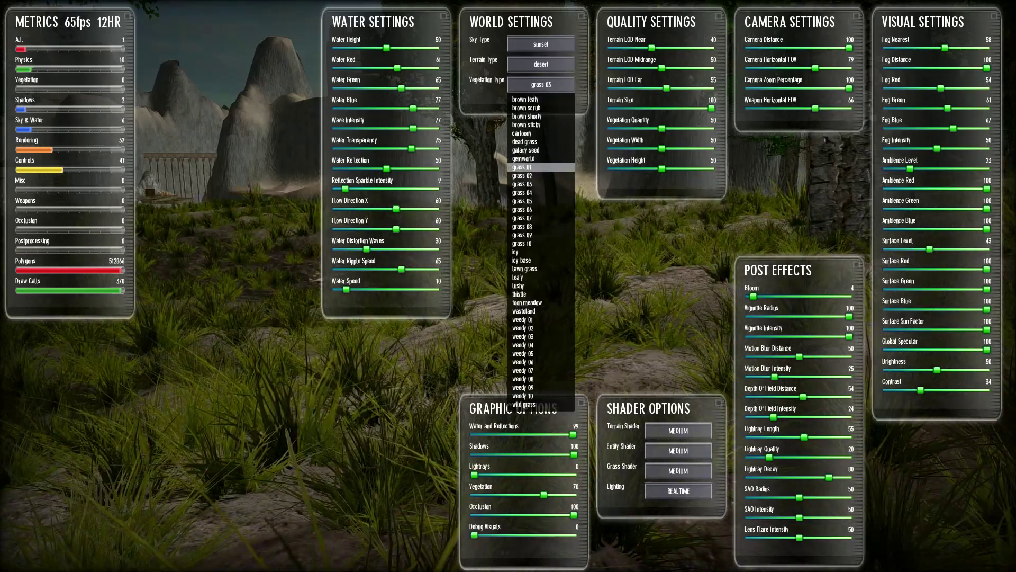
pyautogui.click(540, 167)
pyautogui.click(540, 85)
pyautogui.click(540, 234)
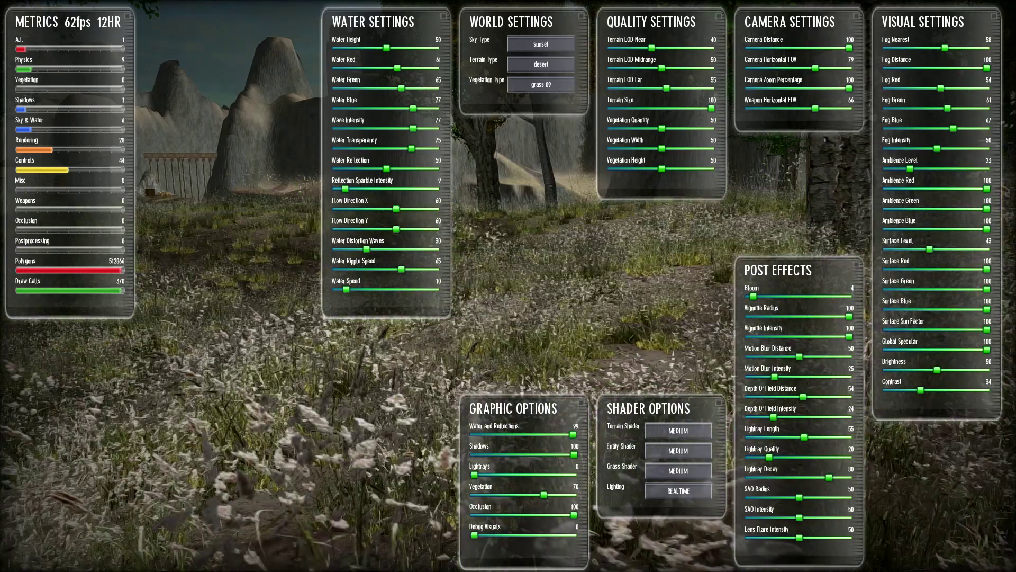
pyautogui.click(541, 85)
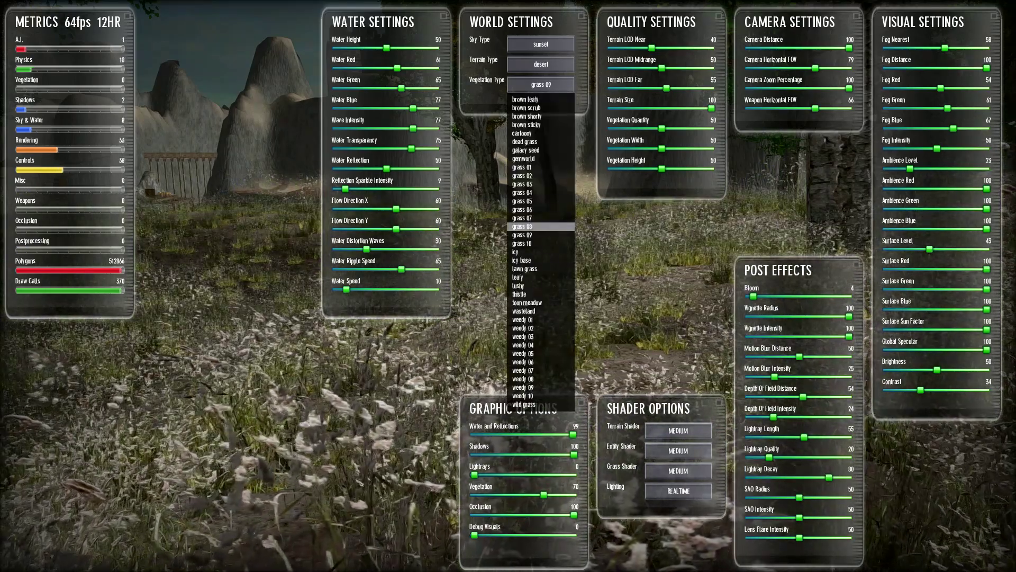
pyautogui.click(540, 243)
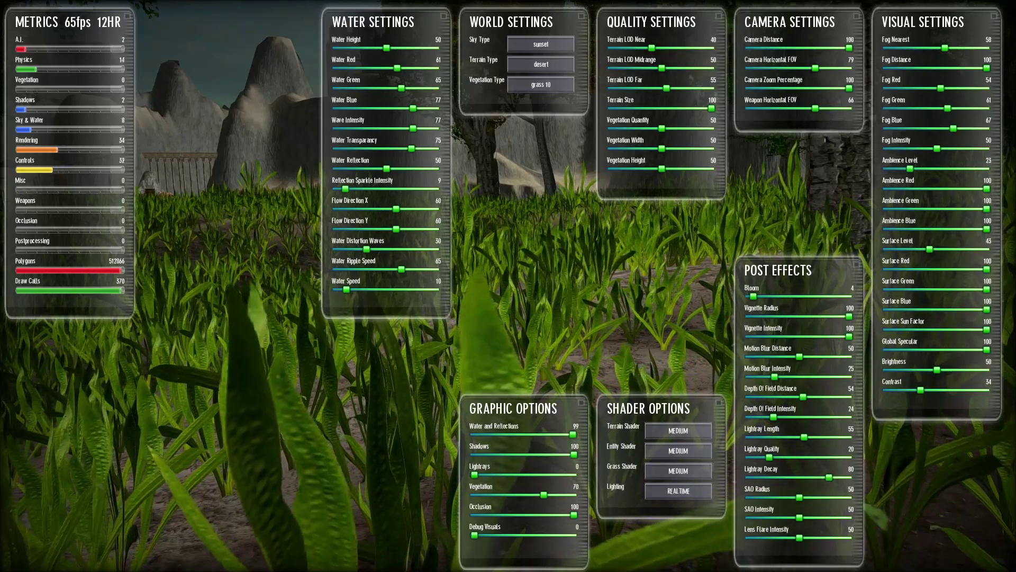
# - Try the dead grass and brown sticky vegetation types
pyautogui.click(541, 85)
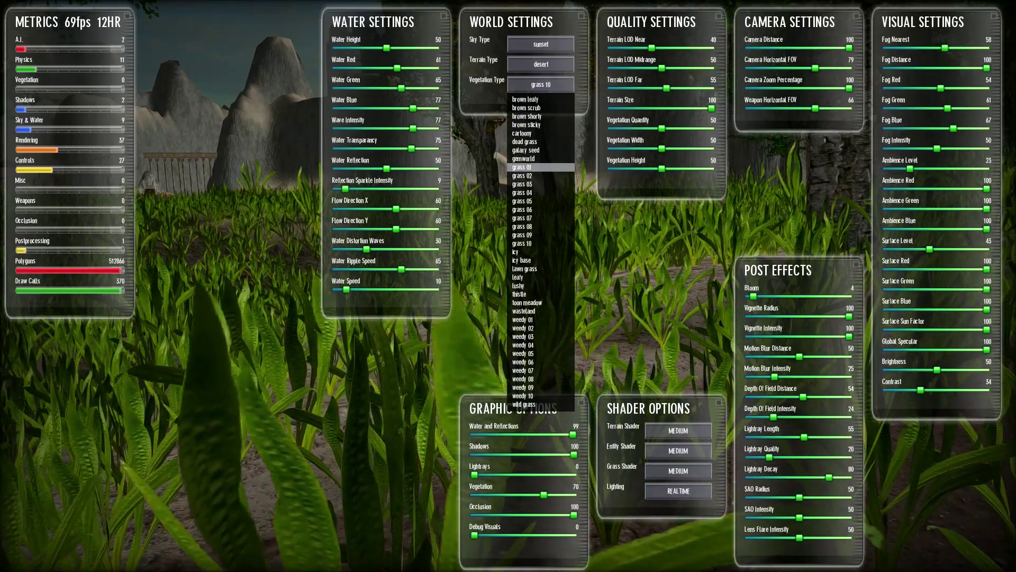
pyautogui.click(527, 141)
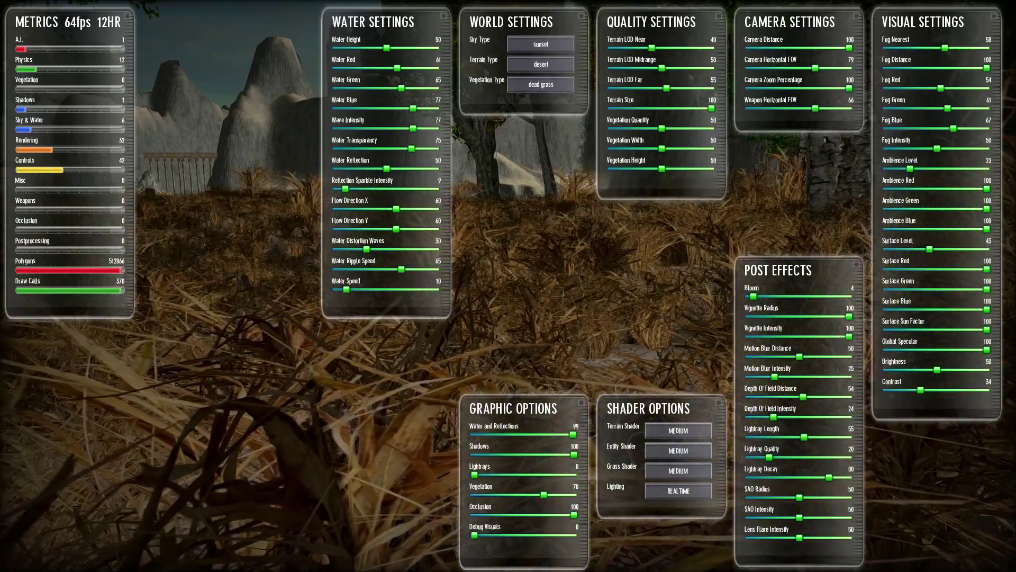
pyautogui.click(540, 85)
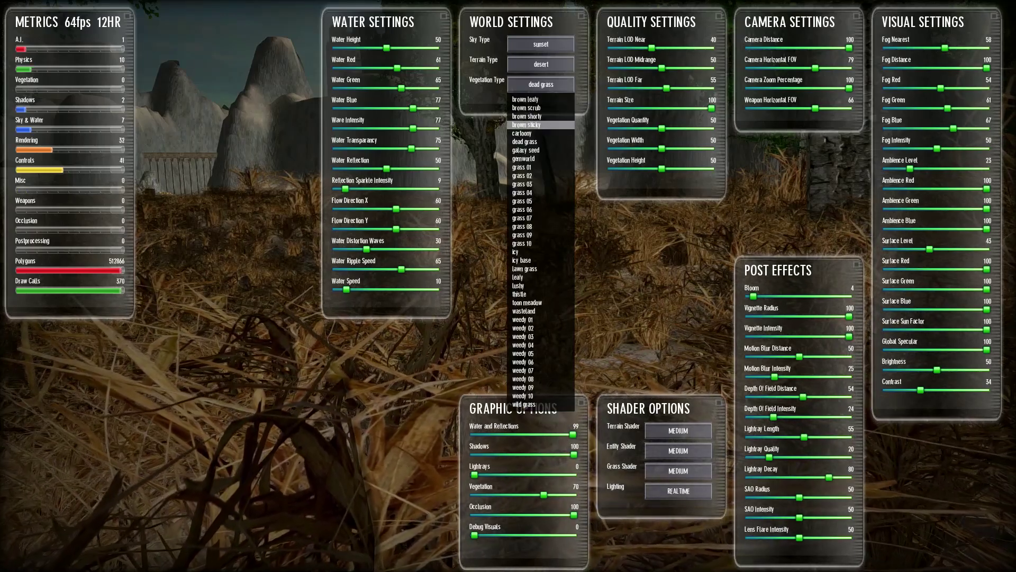
pyautogui.click(526, 124)
# - Set the vegetation type to brown shorty and return to the running test level
pyautogui.click(540, 85)
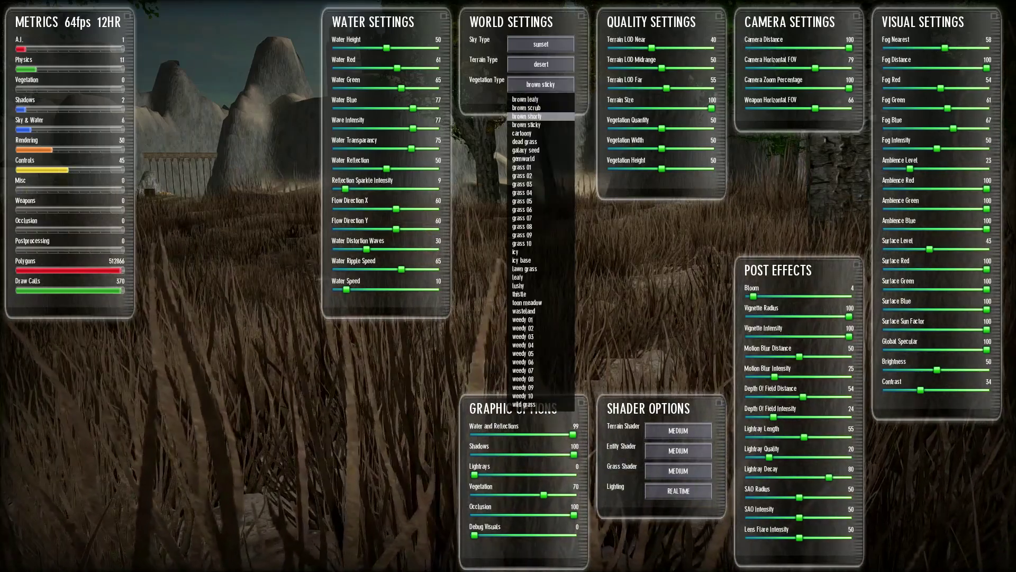
pyautogui.click(526, 116)
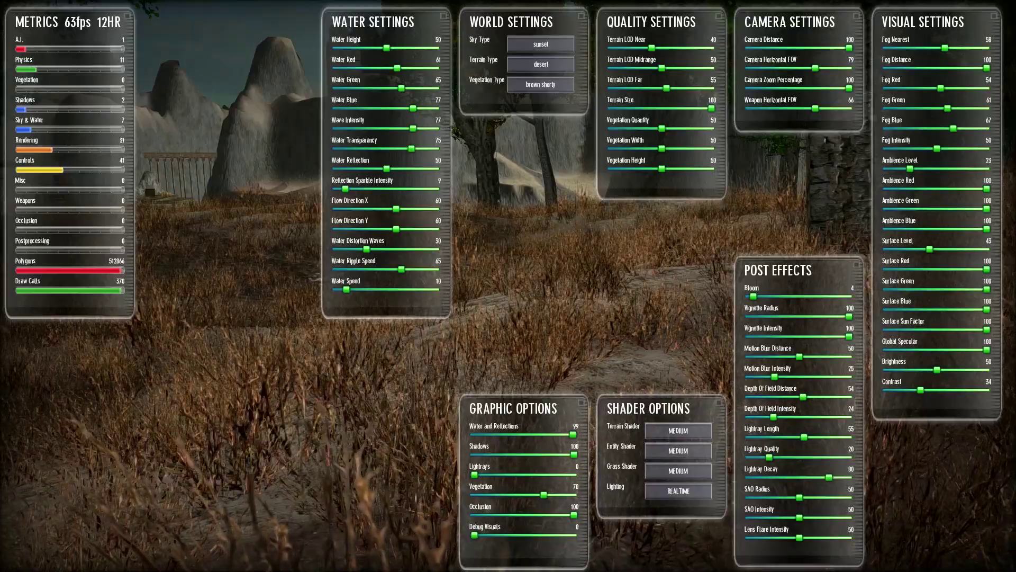
pyautogui.press('Tab')
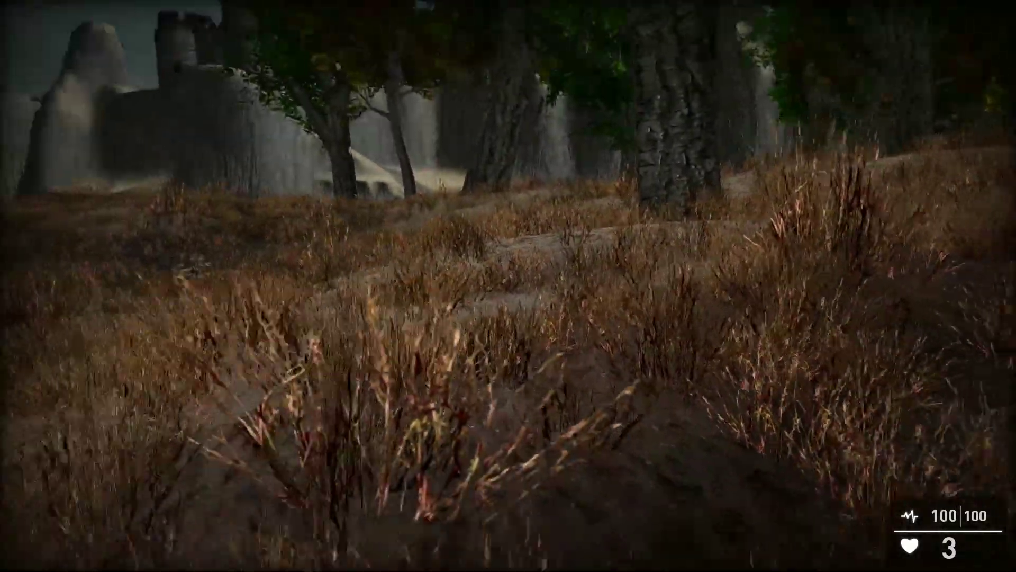
# - Walk through the running test level to examine the brown vegetation and performance metrics, and return to the editor
pyautogui.press('w')
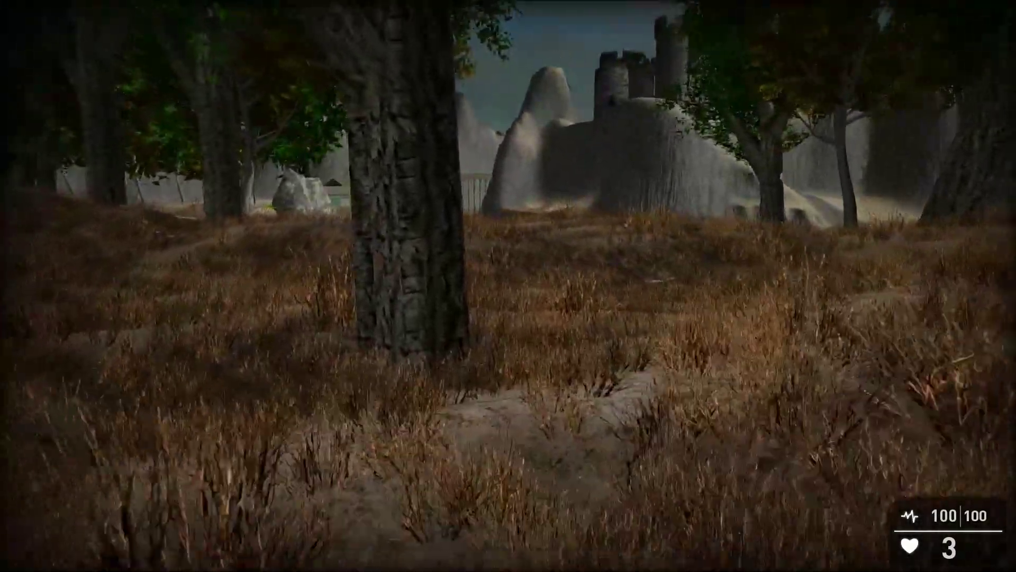
pyautogui.press('w')
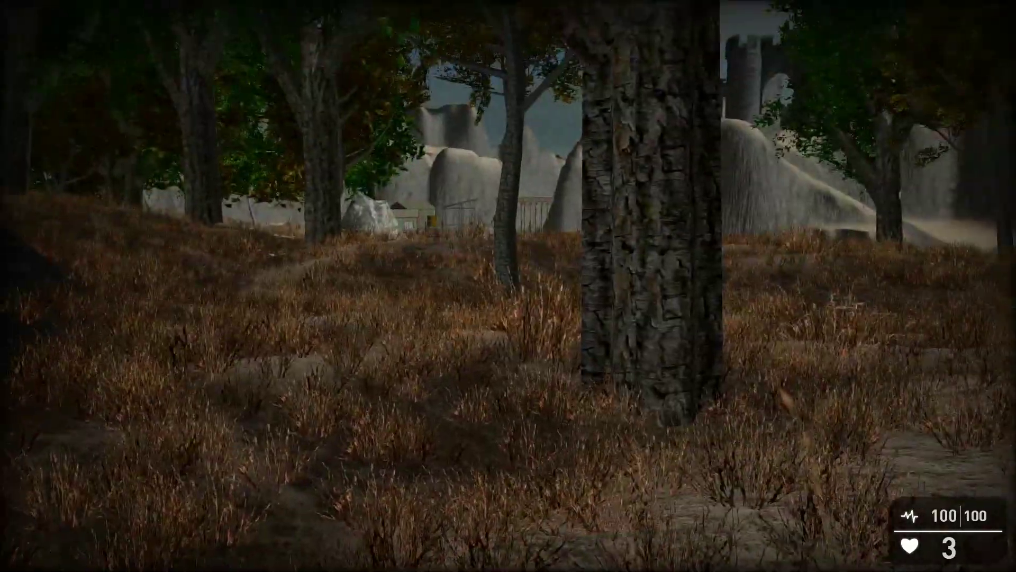
pyautogui.press('w')
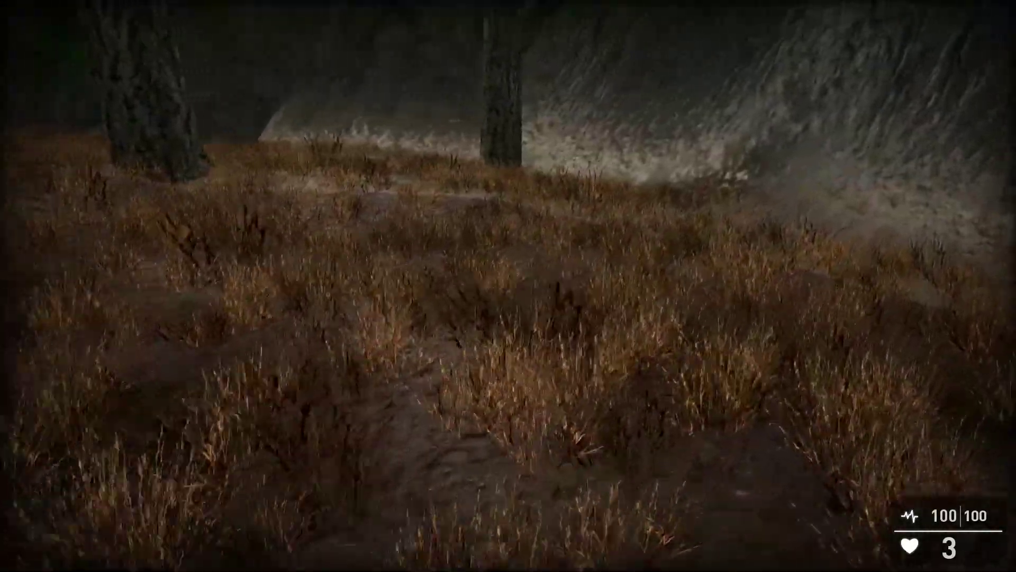
pyautogui.press('w')
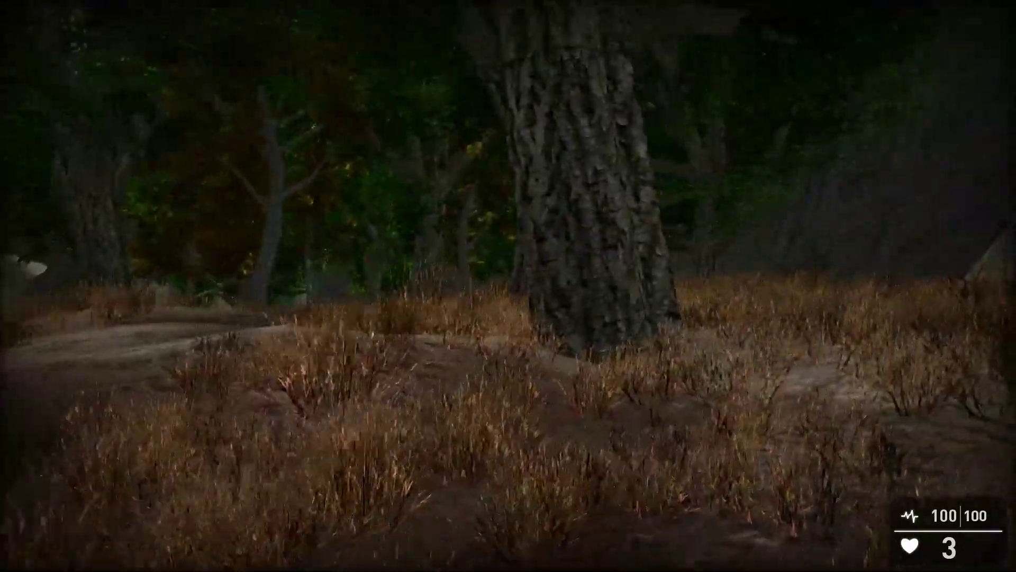
pyautogui.press('w')
pyautogui.press('Tab')
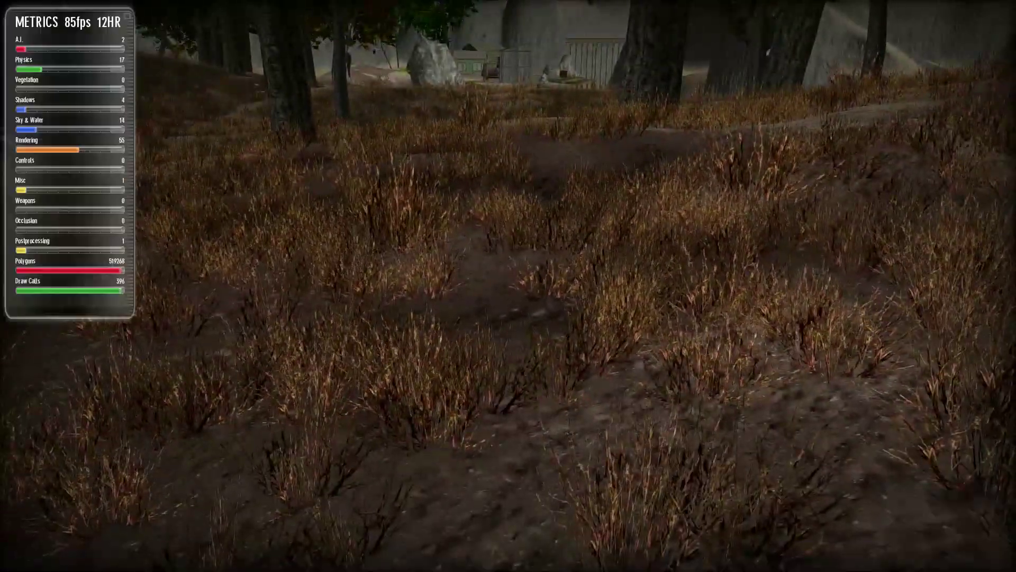
pyautogui.press('Tab')
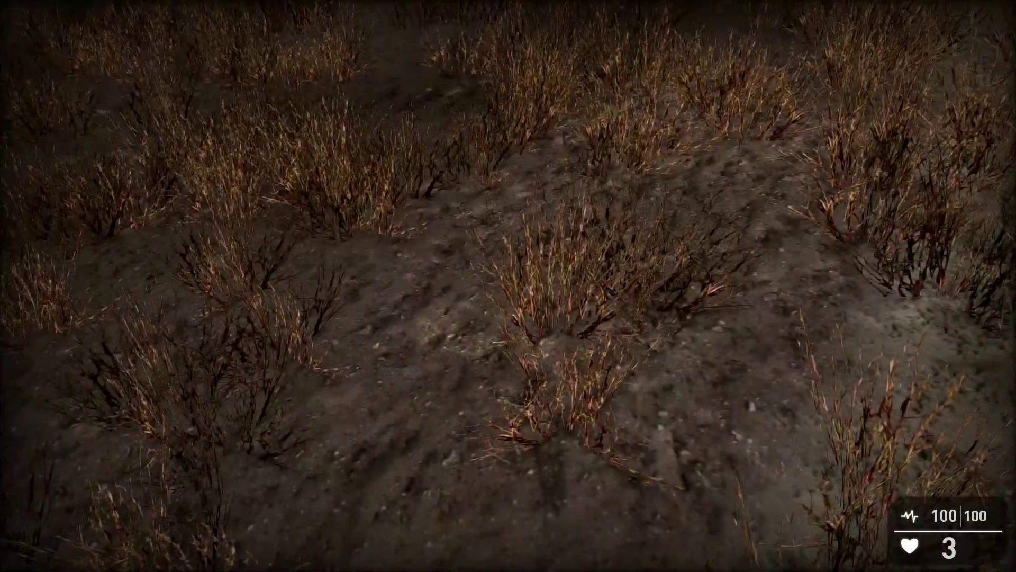
pyautogui.press('Escape')
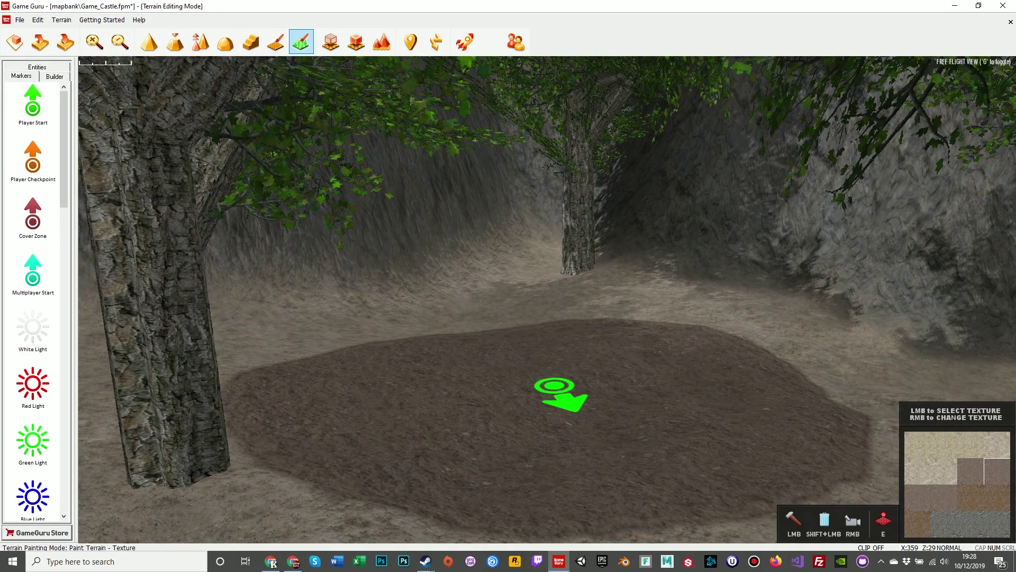
# - Erase the painted grass from the dark dirt patch around the player start
pyautogui.click(301, 42)
pyautogui.moveTo(573, 400)
pyautogui.keyDown('shift'); pyautogui.mouseDown()
pyautogui.moveTo(613, 415)
pyautogui.moveTo(646, 376)
pyautogui.moveTo(431, 363)
pyautogui.moveTo(340, 431)
pyautogui.moveTo(578, 431)
pyautogui.moveTo(704, 381)
pyautogui.moveTo(481, 342)
pyautogui.moveTo(390, 436)
pyautogui.moveTo(517, 503)
pyautogui.moveTo(691, 402)
pyautogui.moveTo(540, 339)
pyautogui.moveTo(399, 402)
pyautogui.mouseUp(); pyautogui.keyUp('shift')
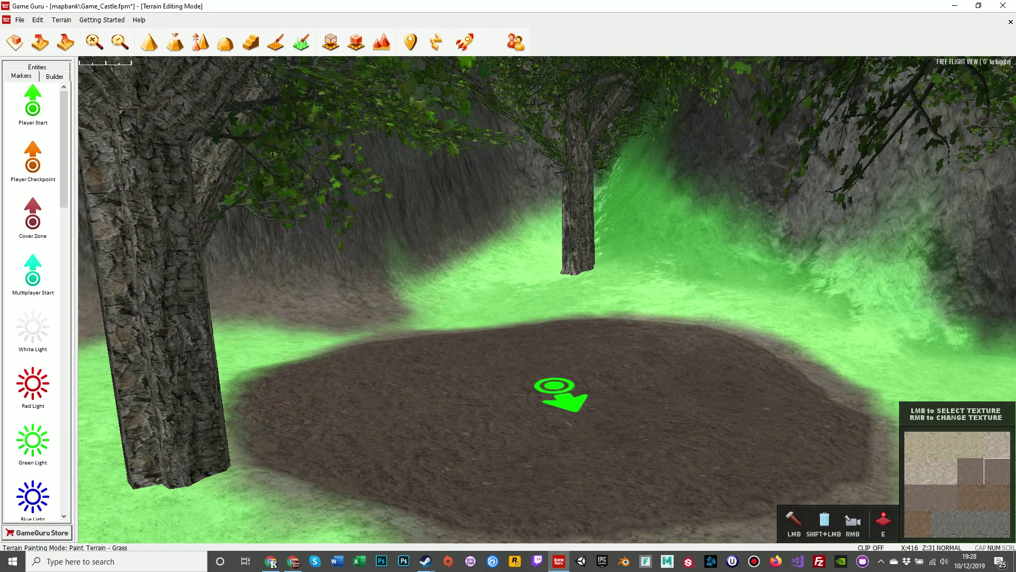
# - Place eight Fire 1 entities in a ring along the edge of the dirt patch around the player start
pyautogui.click(37, 67)
pyautogui.scroll(-15, 33, 297)
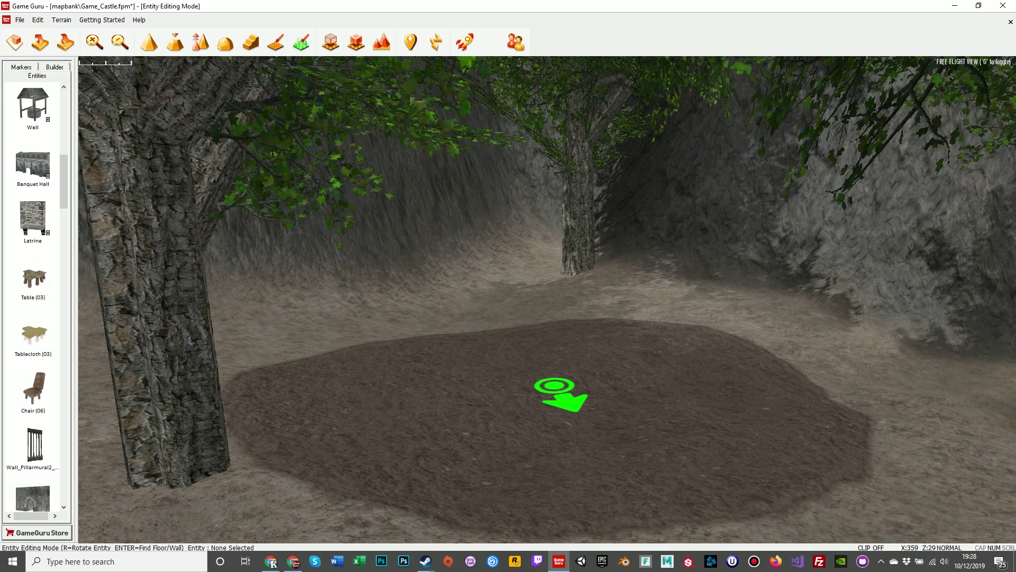
pyautogui.scroll(-15, 33, 296)
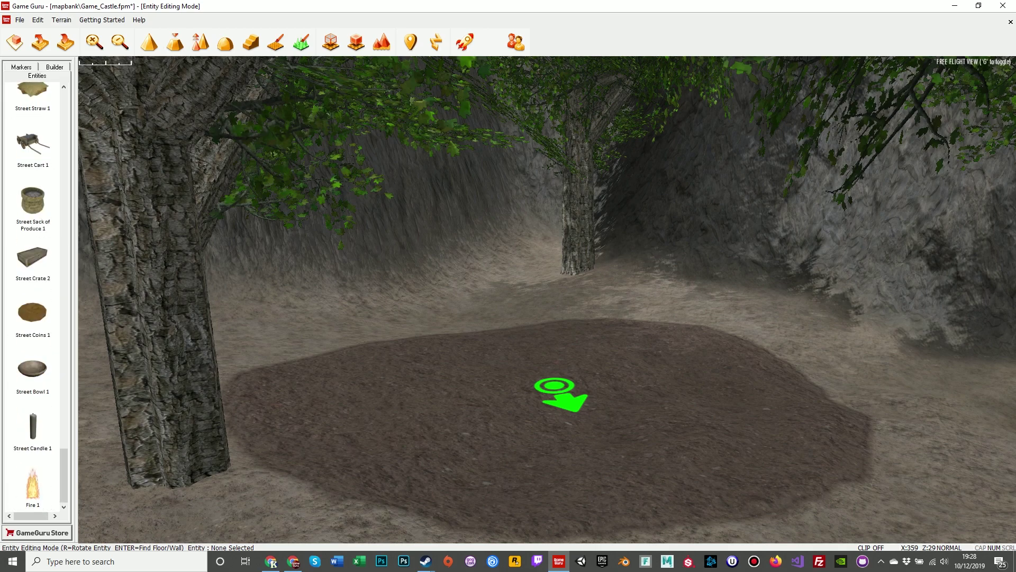
pyautogui.click(33, 483)
pyautogui.click(340, 490)
pyautogui.click(237, 378)
pyautogui.click(385, 339)
pyautogui.click(555, 322)
pyautogui.click(719, 335)
pyautogui.click(810, 379)
pyautogui.click(864, 440)
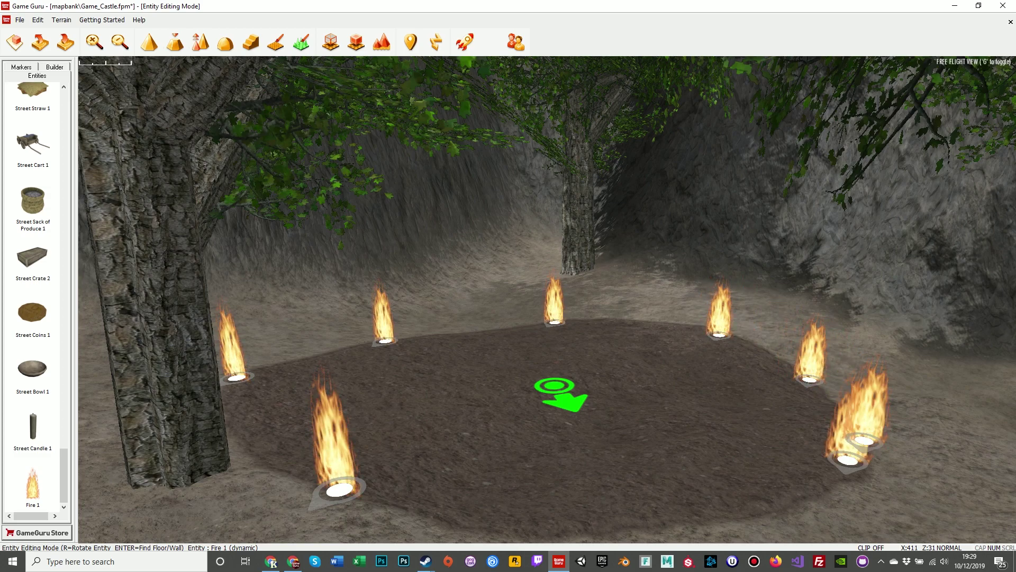
pyautogui.click(786, 496)
# - Test-play the level, walking around the ring of fires and the surrounding grass to check the start area, and return to the editor
pyautogui.press('s')
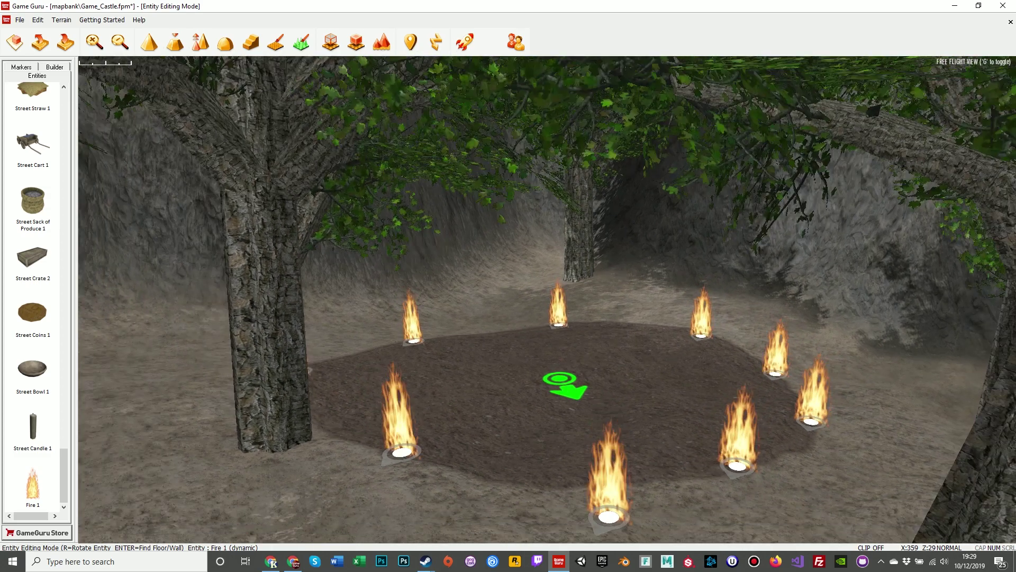
pyautogui.press('s')
pyautogui.press('a')
pyautogui.moveTo(609, 516); pyautogui.dragTo(617, 415, button='right')
pyautogui.press('w')
pyautogui.press('s')
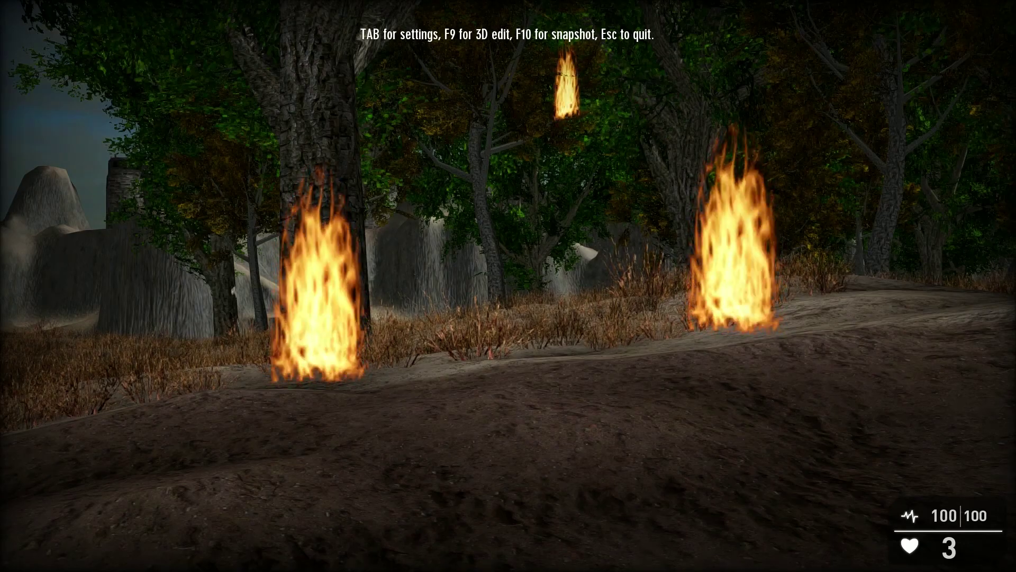
pyautogui.press('w')
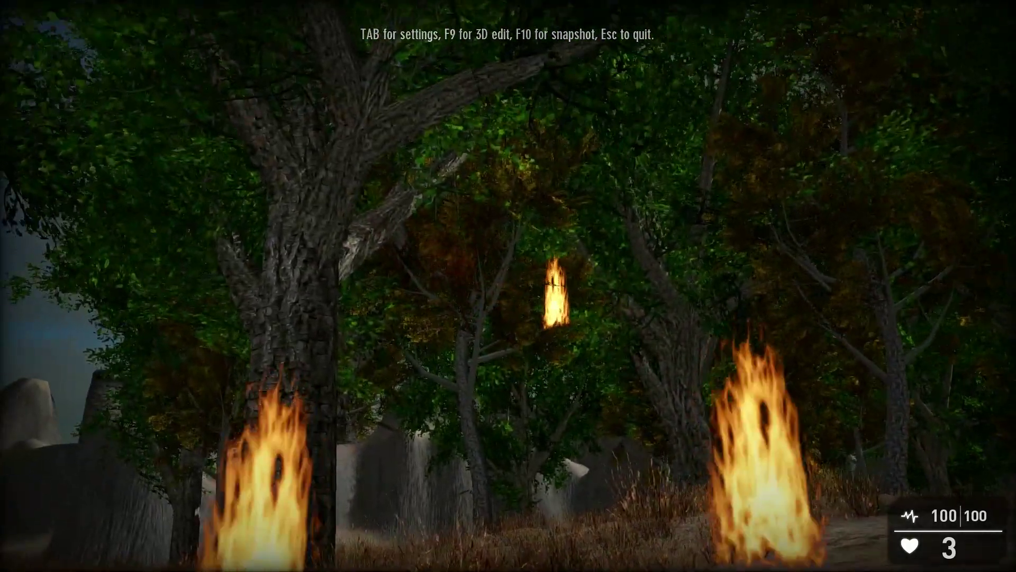
pyautogui.press('d')
pyautogui.press('d')
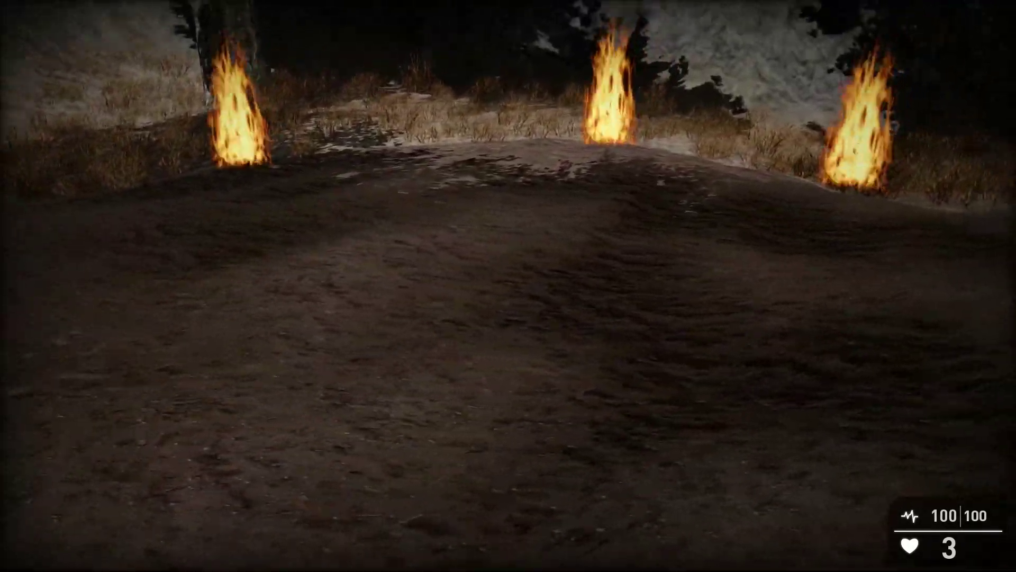
pyautogui.press('w')
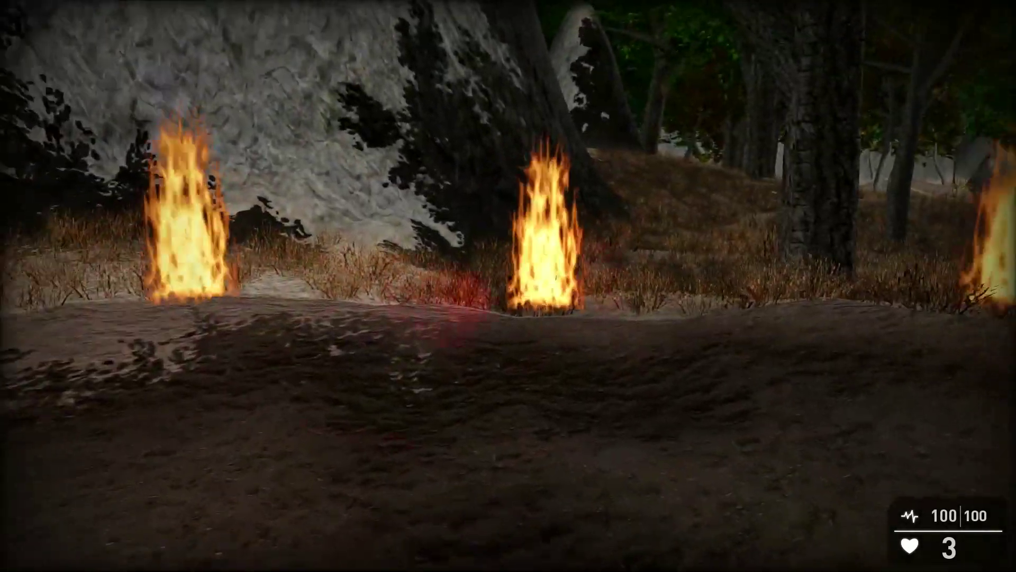
pyautogui.press('w')
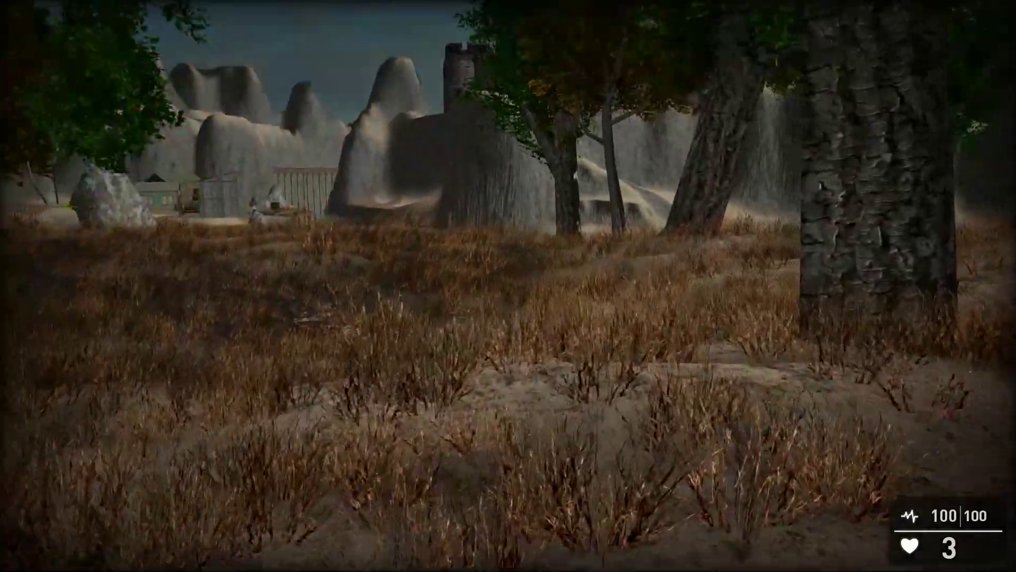
pyautogui.press('w')
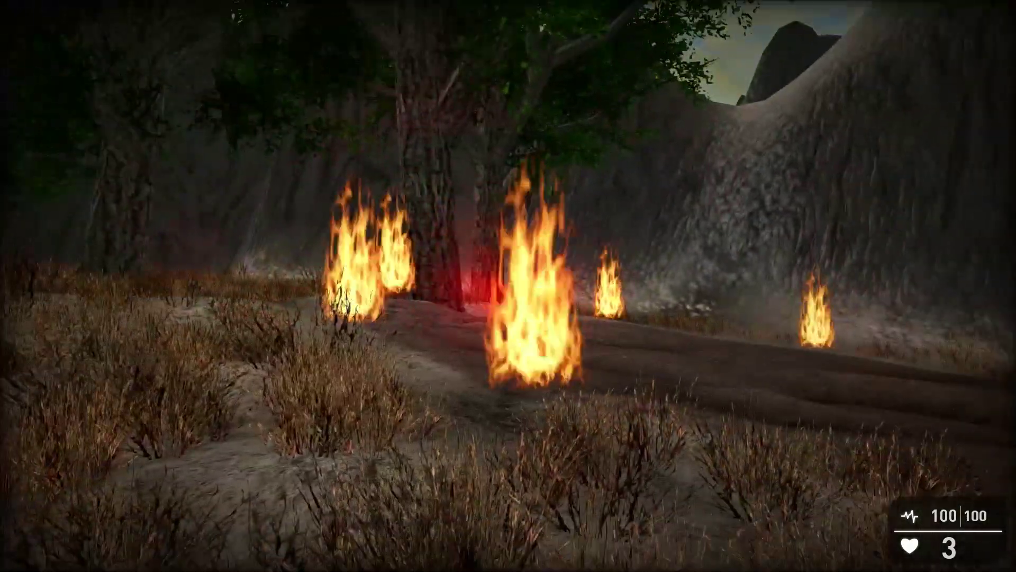
pyautogui.press('w')
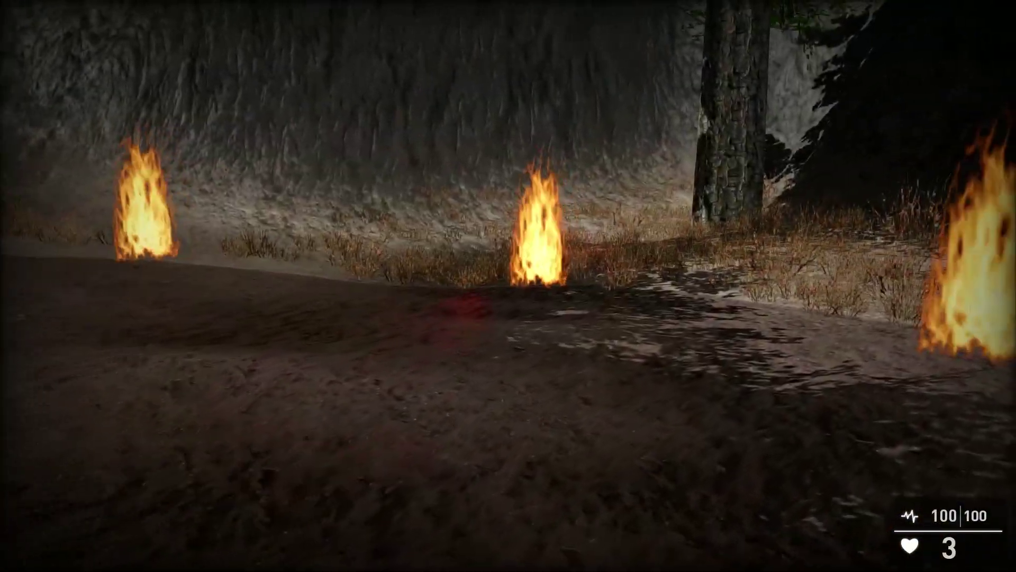
pyautogui.press('w')
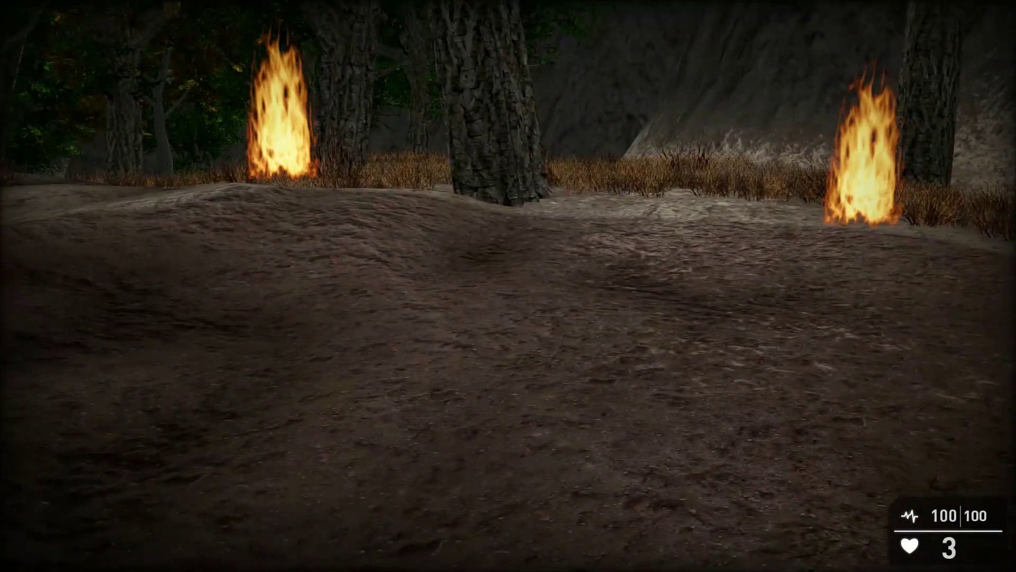
pyautogui.press('Escape')
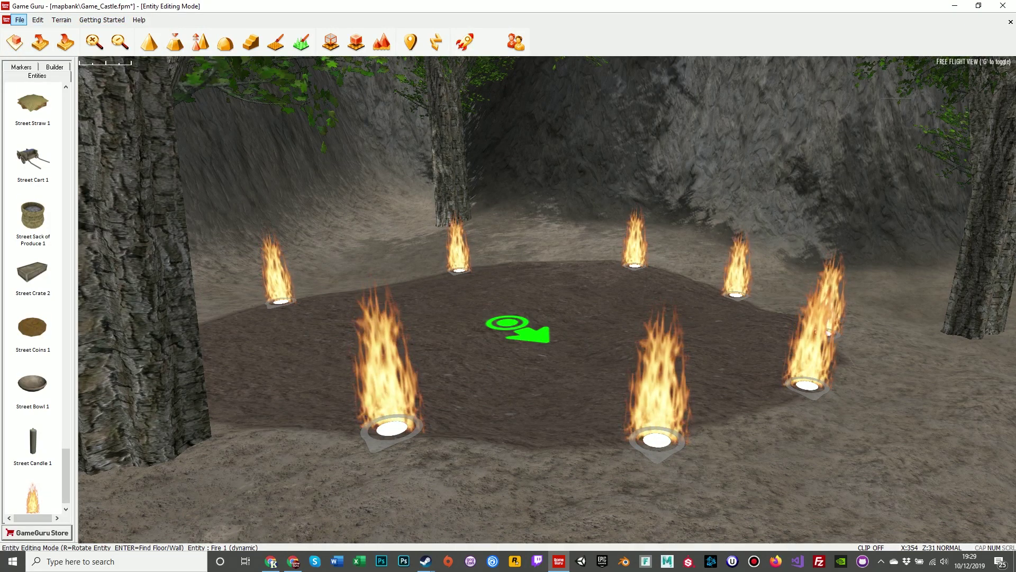
# - Save the level as a new file named Game_Castle2 in the mapbank folder
pyautogui.click(20, 19)
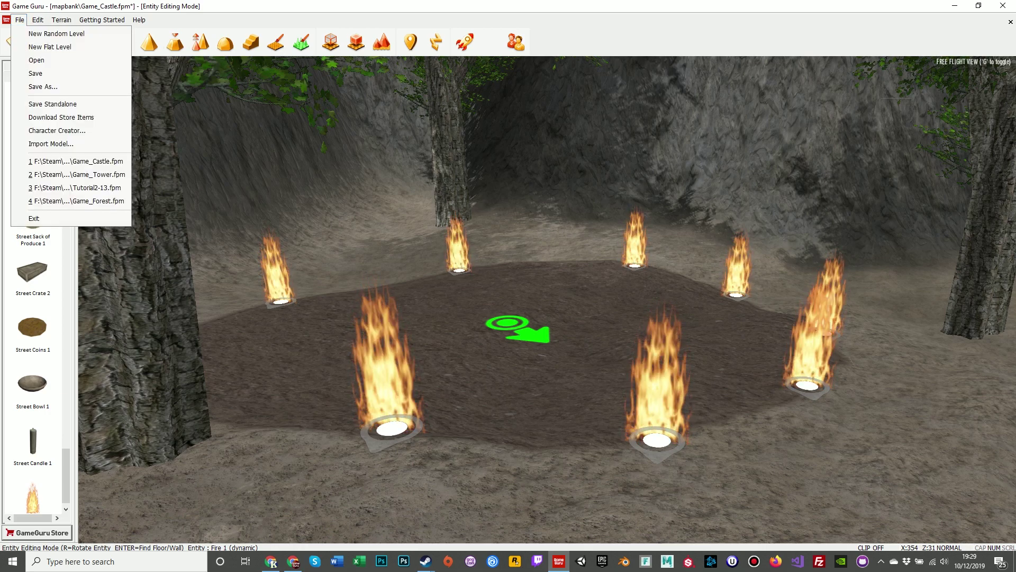
pyautogui.click(43, 86)
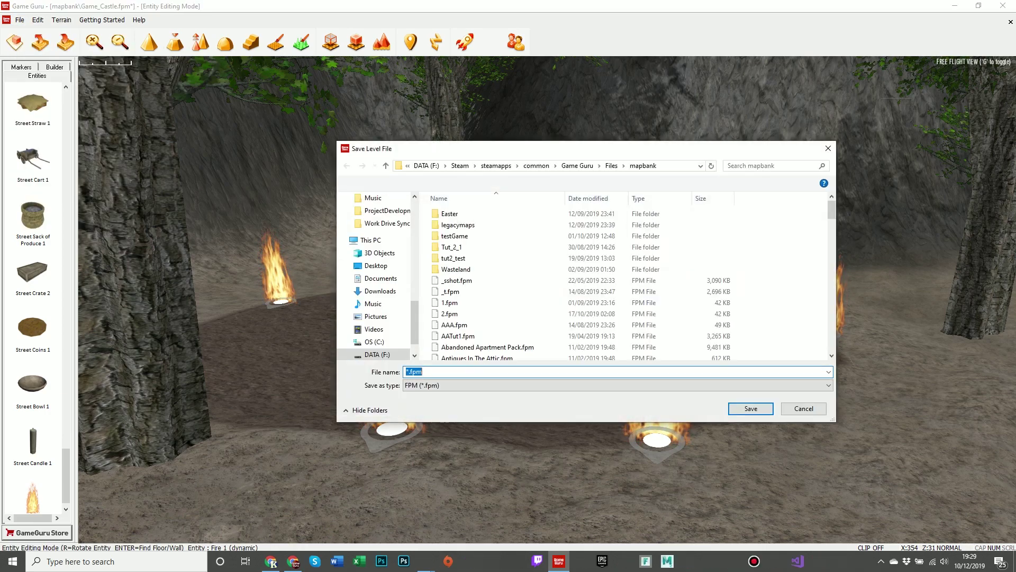
pyautogui.write('Game_')
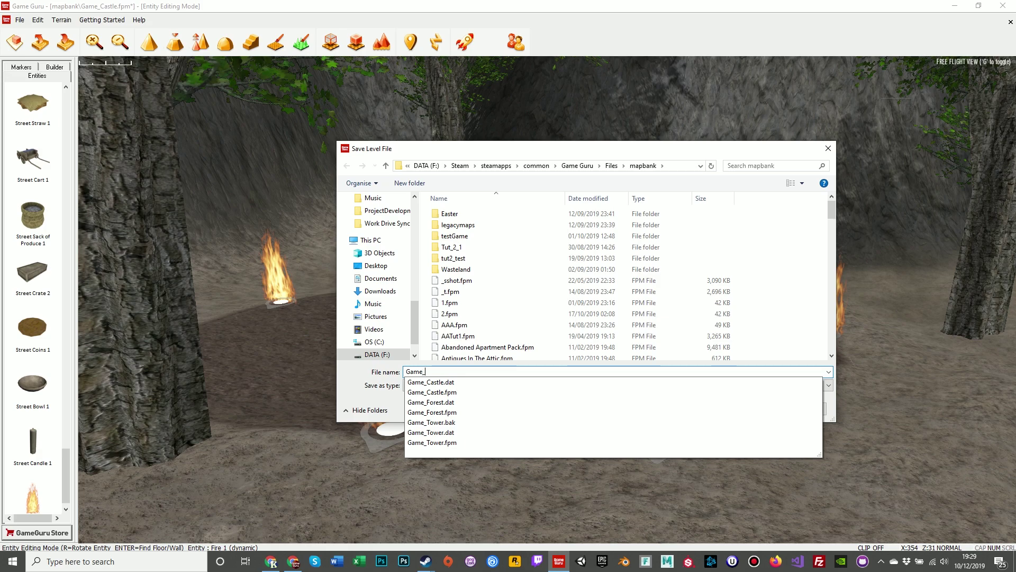
pyautogui.write('Ruine')
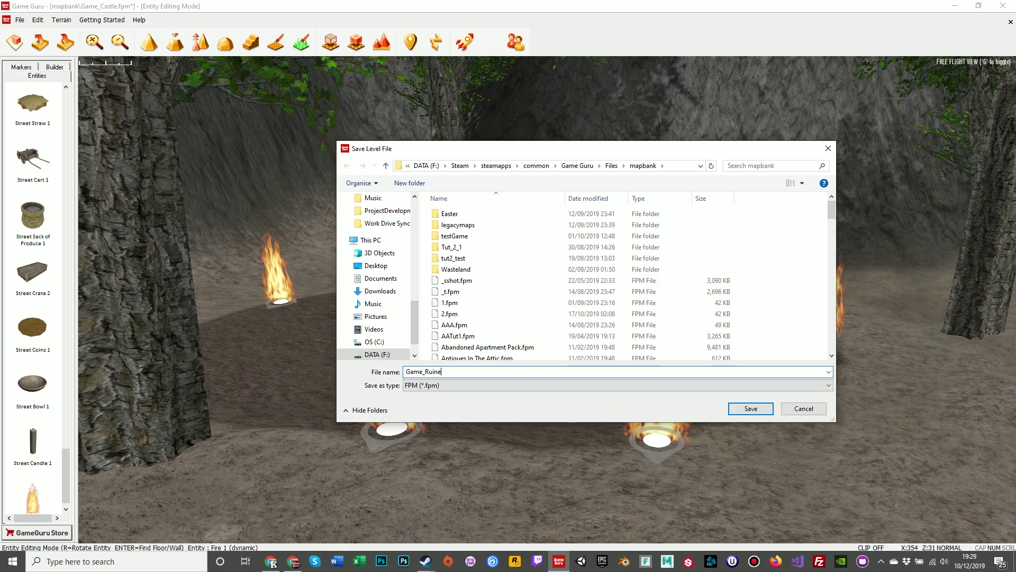
pyautogui.press('BackSpace')
pyautogui.press('BackSpace')
pyautogui.press('BackSpace')
pyautogui.press('BackSpace')
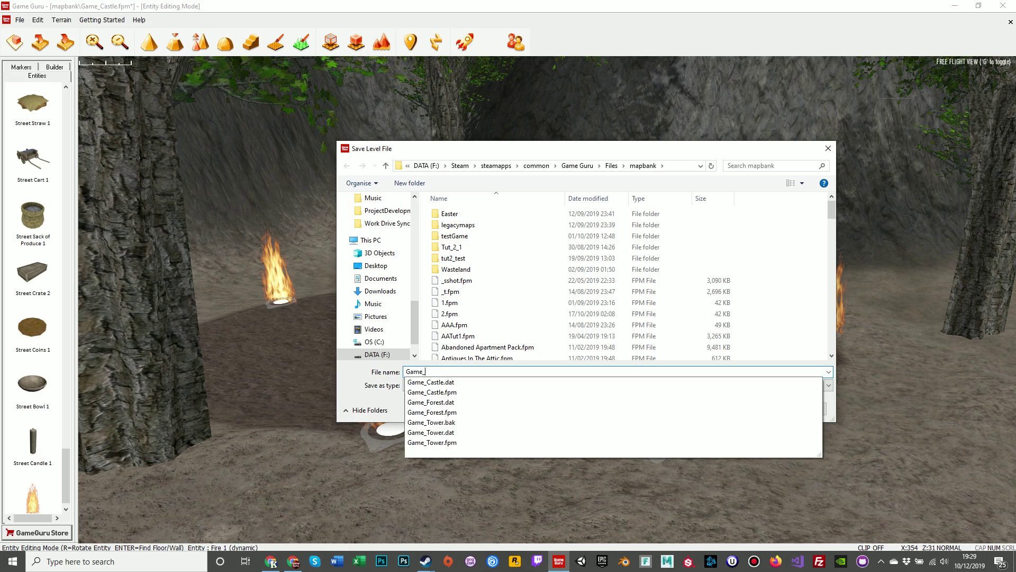
pyautogui.write('L')
pyautogui.press('BackSpace')
pyautogui.write('Castle')
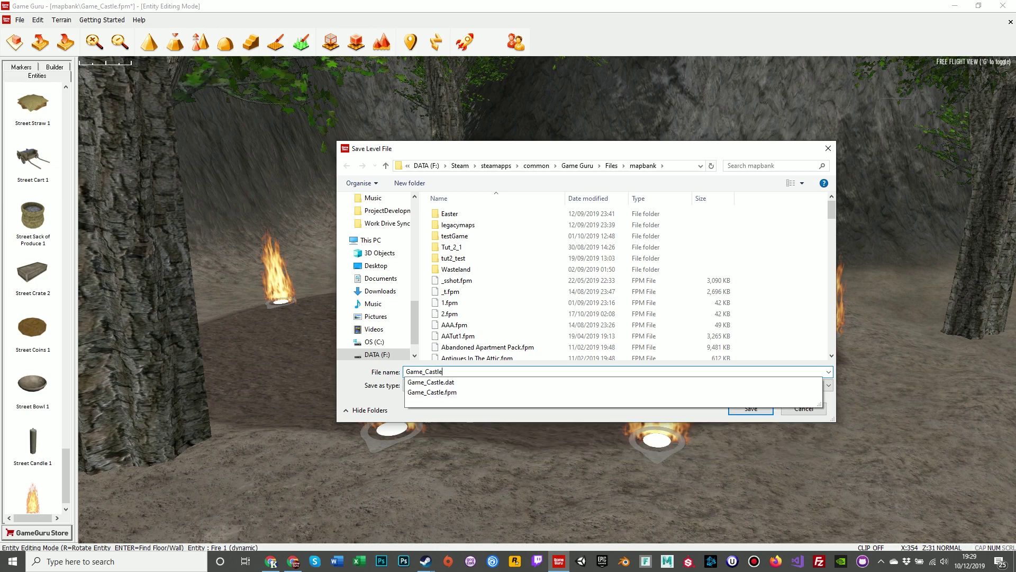
pyautogui.press('Return')
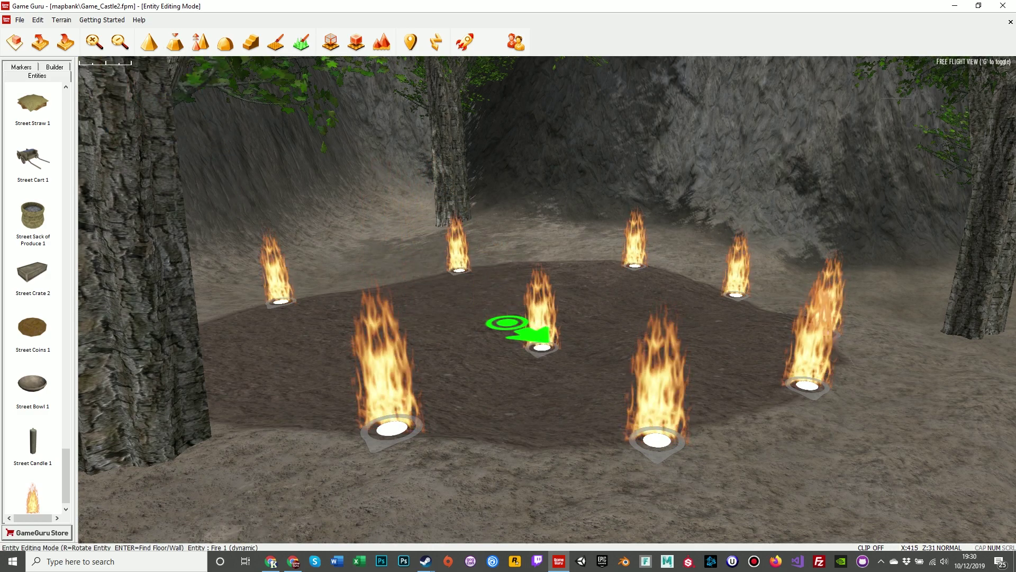
# - Deselect the Fire 1 entity still held for placement without adding another fire
pyautogui.moveTo(540, 347); pyautogui.dragTo(570, 389, button='right')
pyautogui.press('s')
pyautogui.press('w')
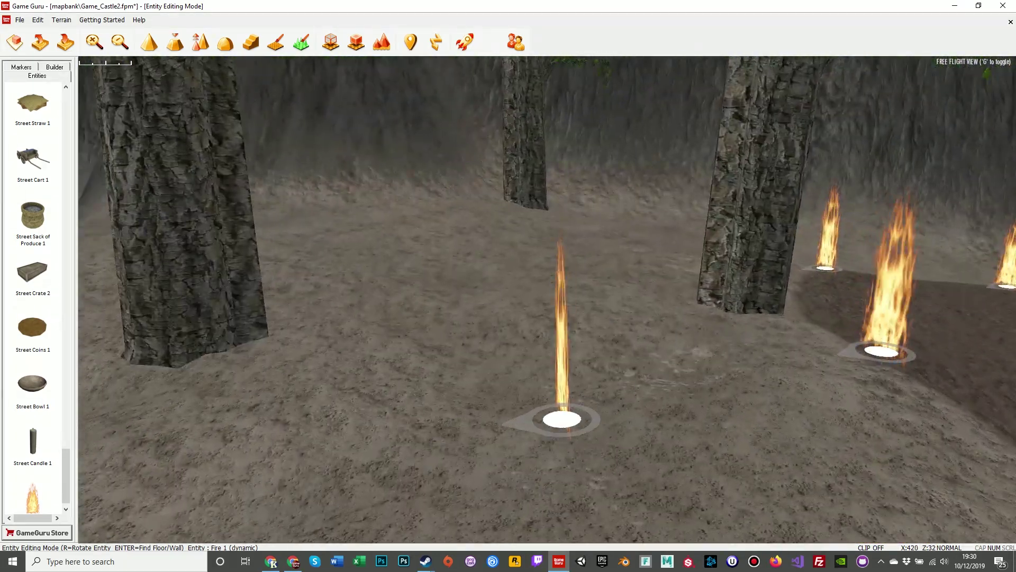
pyautogui.press('t')
pyautogui.press('e')
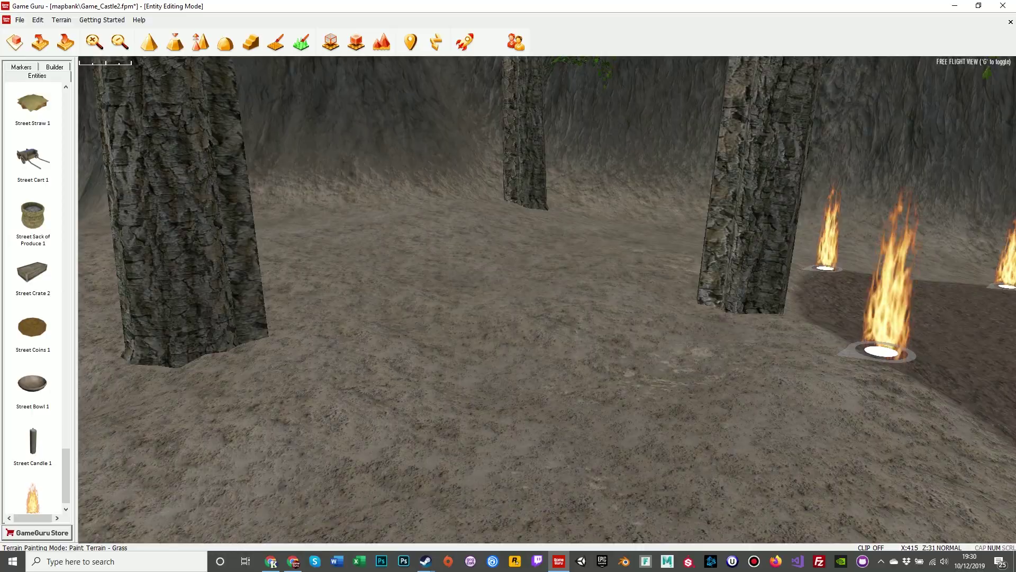
pyautogui.moveTo(533, 377); pyautogui.dragTo(413, 297, button='right')
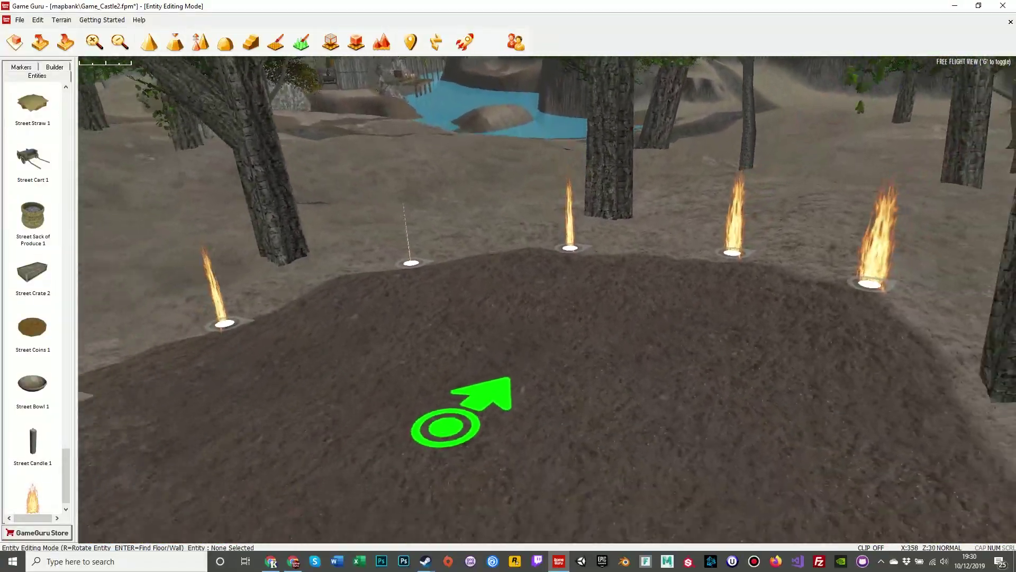
# - Enlarge the zone in front of the barred castle gate by moving its two outer waypoint corners farther from the gate
pyautogui.press('s')
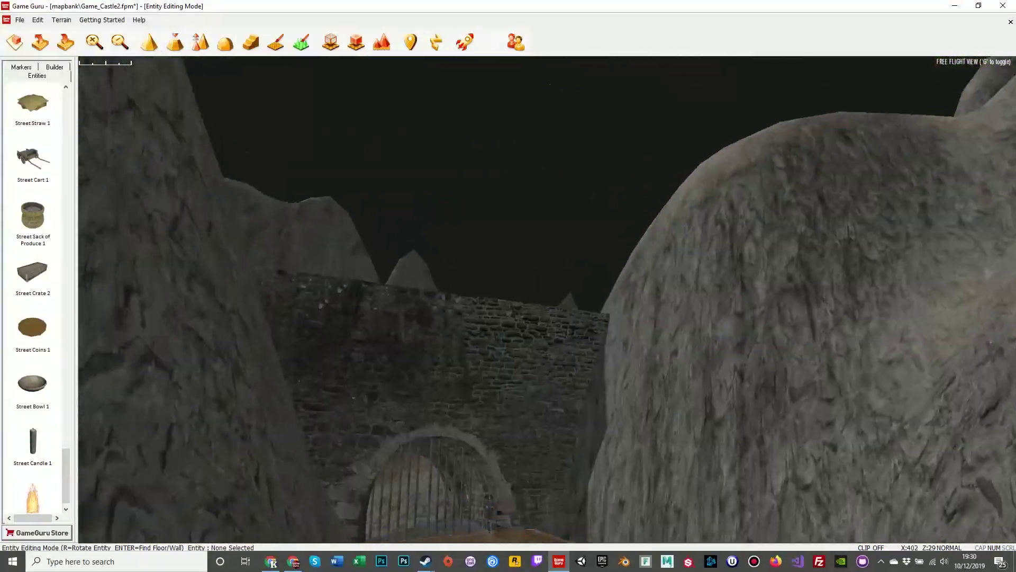
pyautogui.press('w')
pyautogui.moveTo(529, 222); pyautogui.dragTo(529, 339, button='right')
pyautogui.press('s')
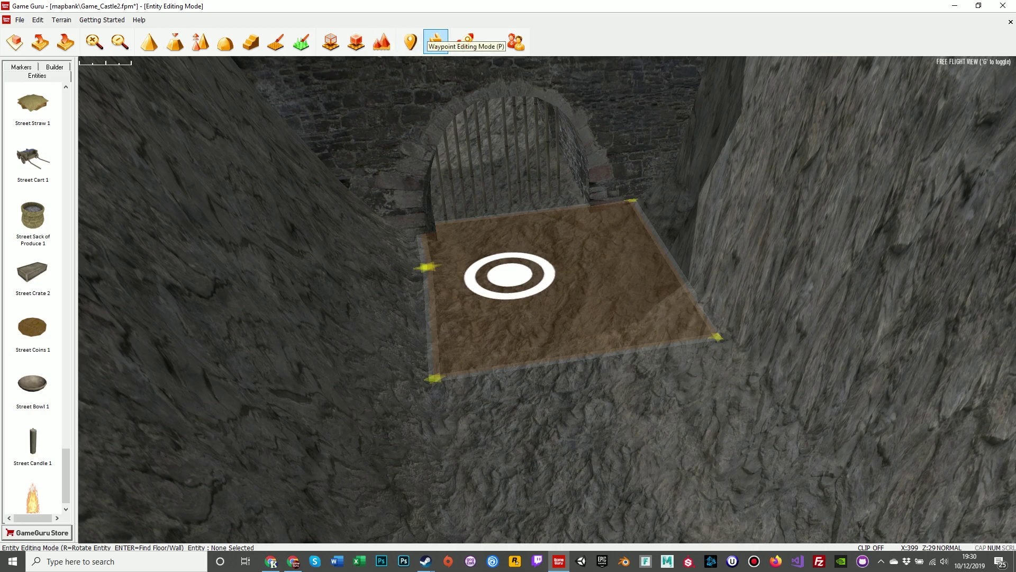
pyautogui.click(436, 40)
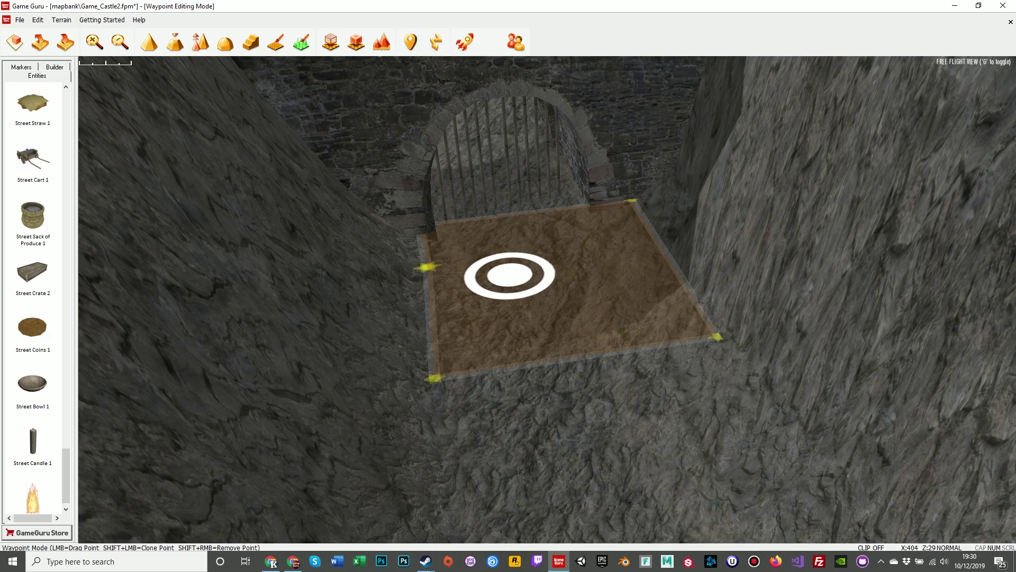
pyautogui.moveTo(435, 378); pyautogui.dragTo(445, 399)
pyautogui.moveTo(717, 336); pyautogui.dragTo(706, 373)
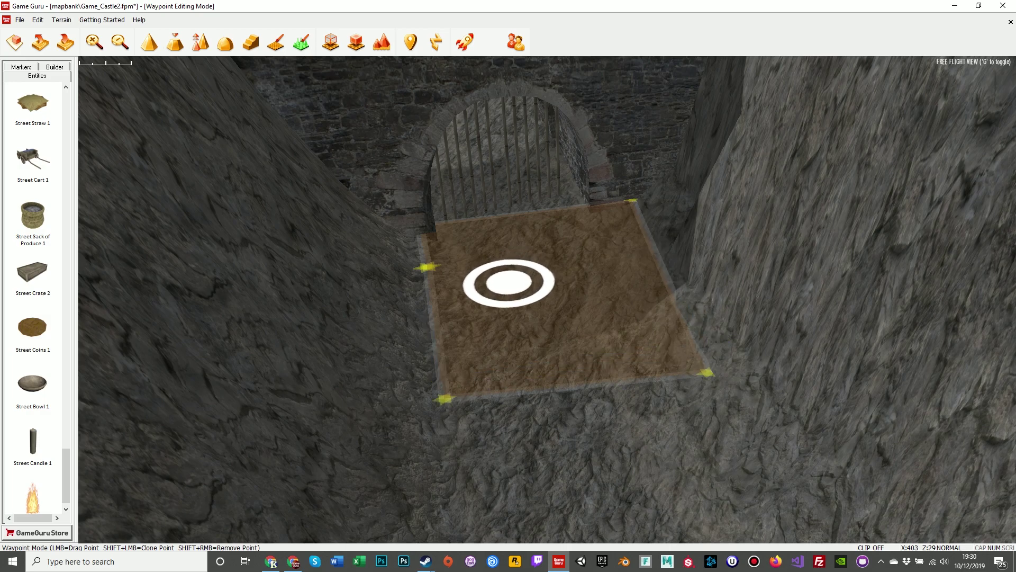
# - Delete the trigger zone in front of the barred castle gate
pyautogui.click(508, 283)
pyautogui.click(508, 283)
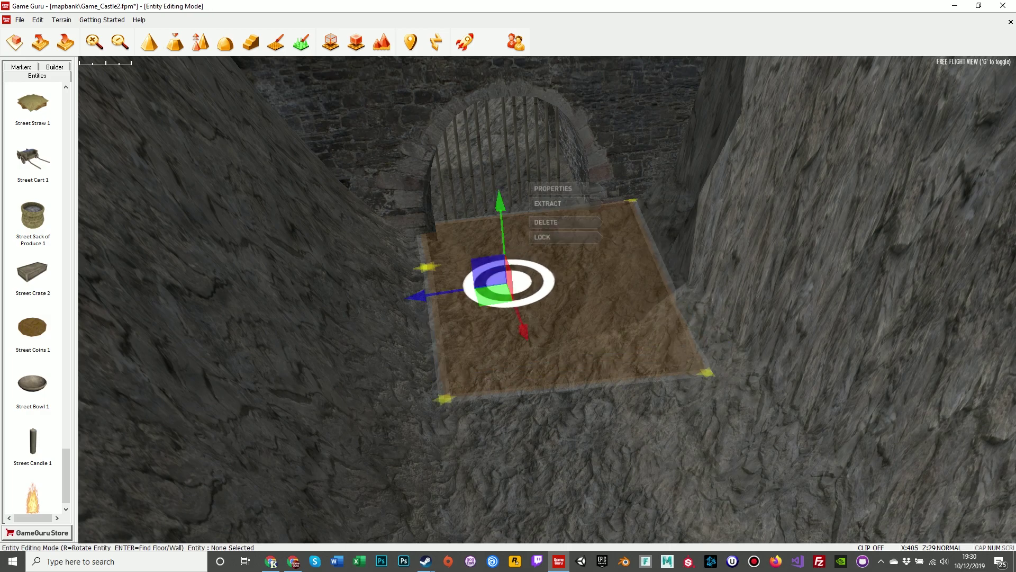
pyautogui.moveTo(494, 296); pyautogui.dragTo(502, 318)
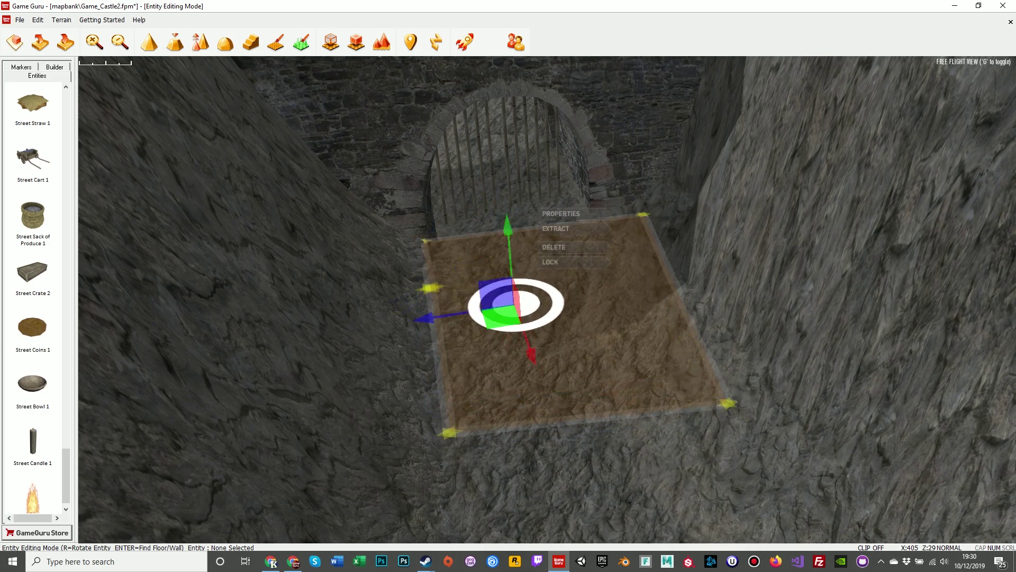
pyautogui.click(573, 248)
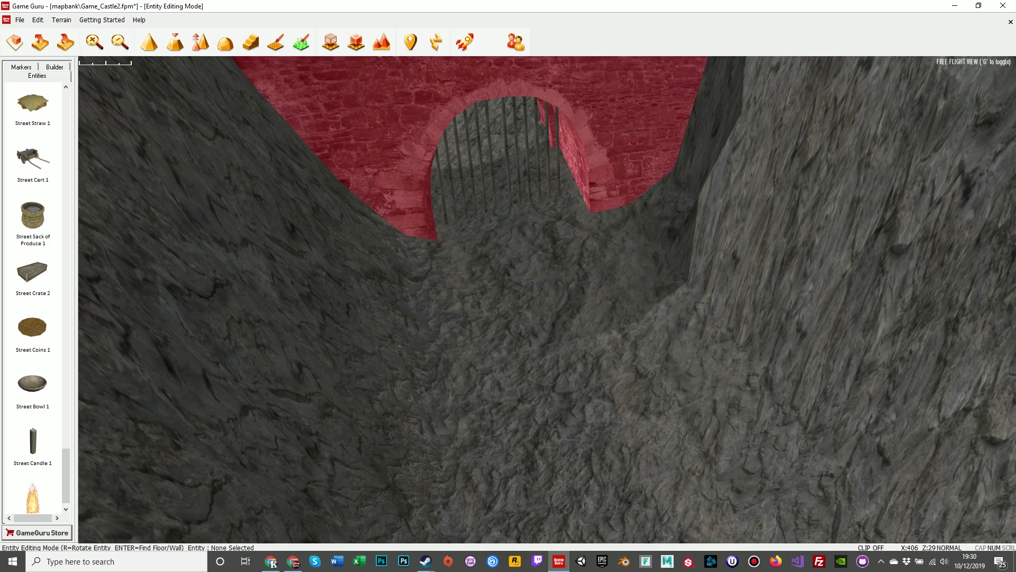
# - Delete the stone entrance wall across the ravine and the two barred grilles standing in its archway
pyautogui.moveTo(556, 328); pyautogui.dragTo(550, 286, button='right')
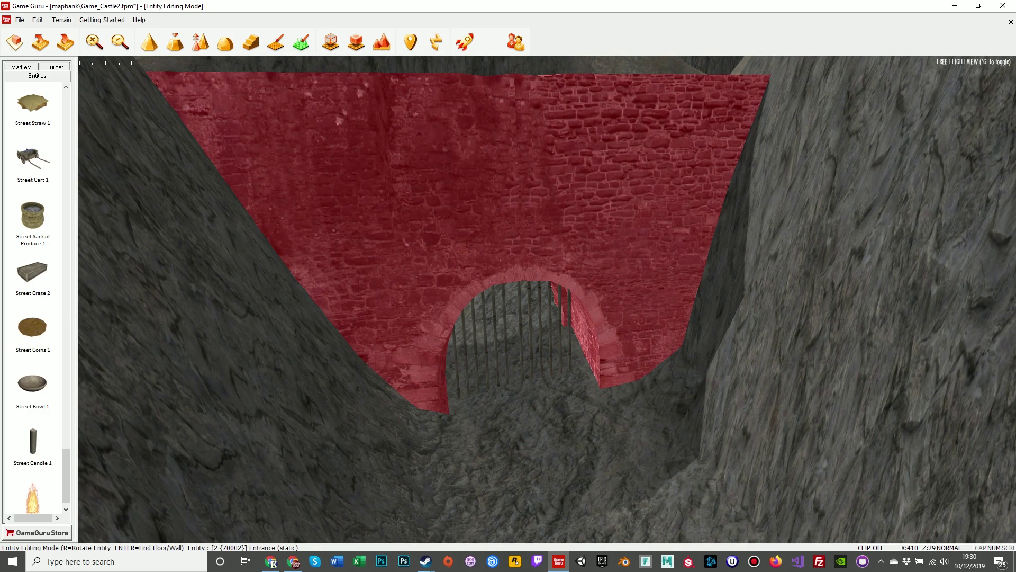
pyautogui.click(577, 219)
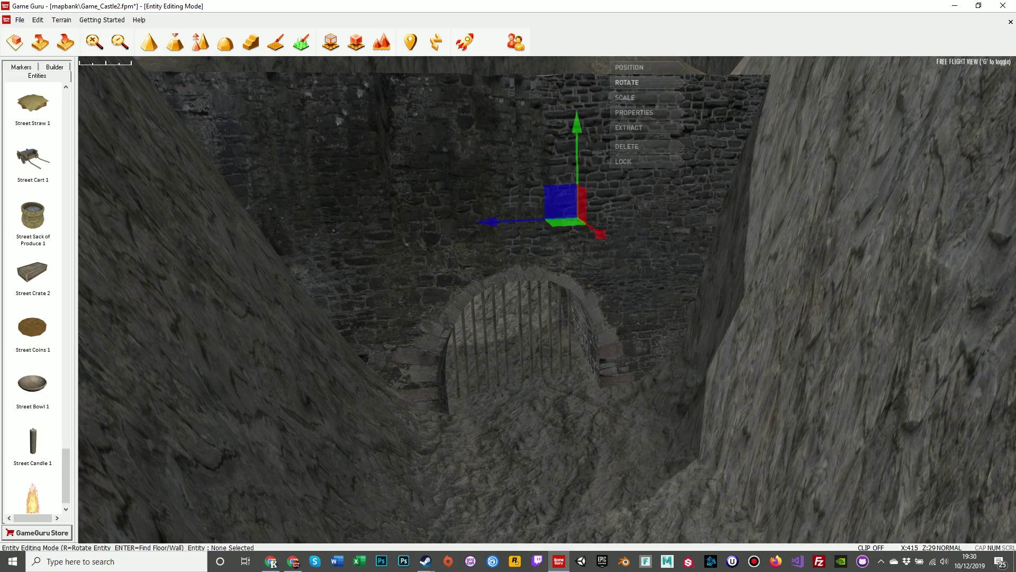
pyautogui.click(627, 146)
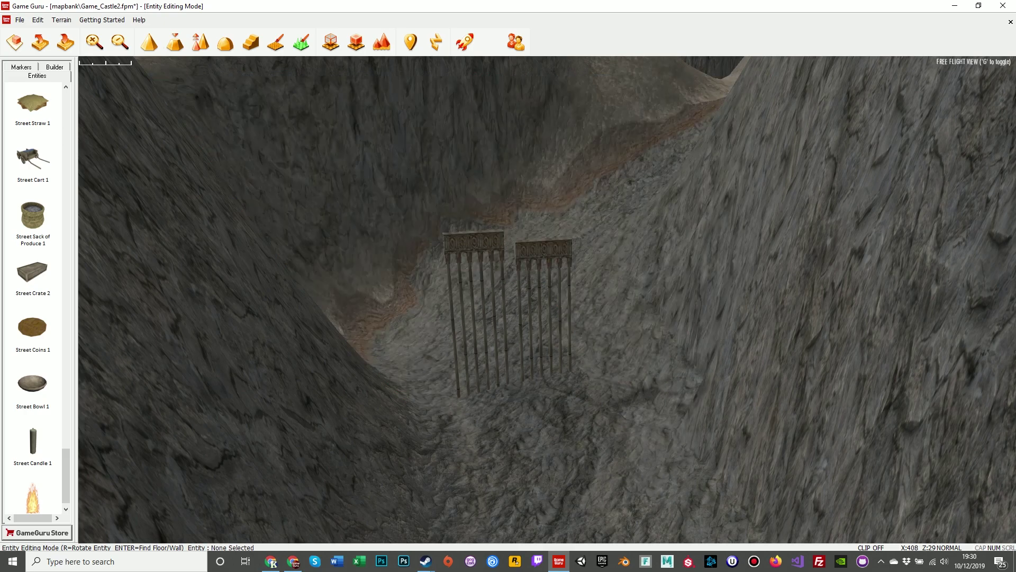
pyautogui.click(474, 265)
pyautogui.click(551, 216)
pyautogui.click(484, 257)
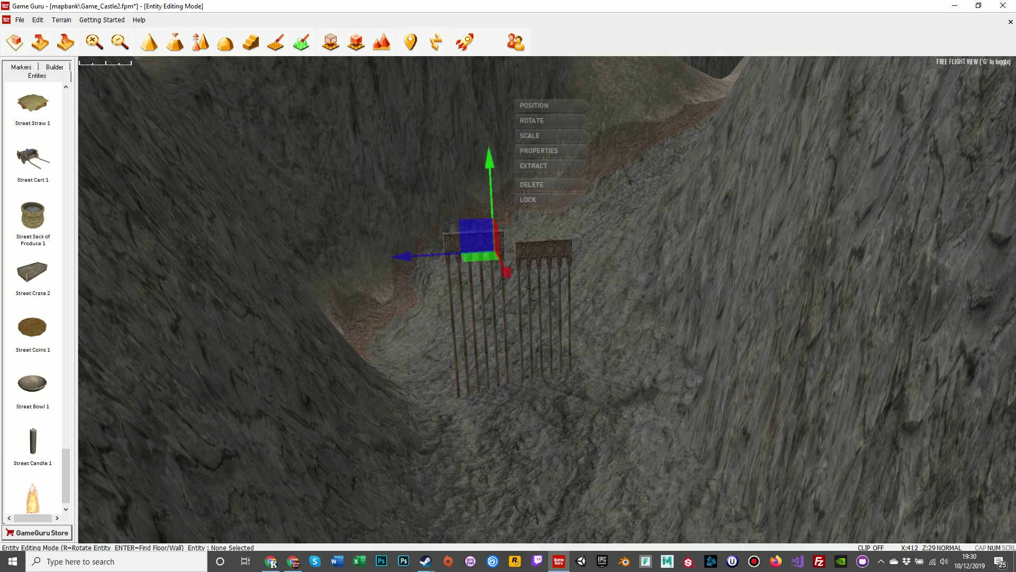
pyautogui.click(545, 253)
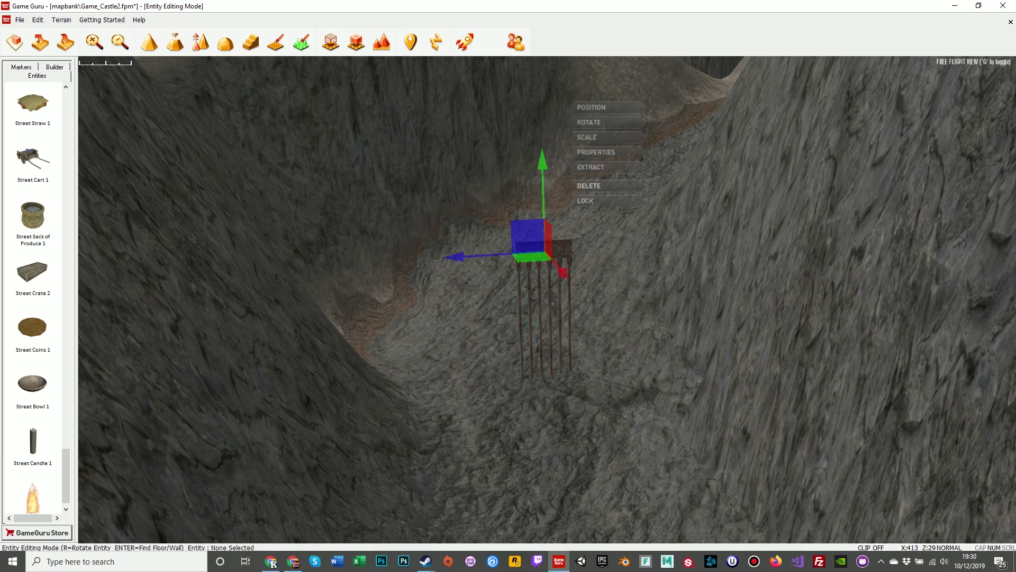
# - Delete the four human characters standing around the patrol paths by the huts near the river dock
pyautogui.press('s')
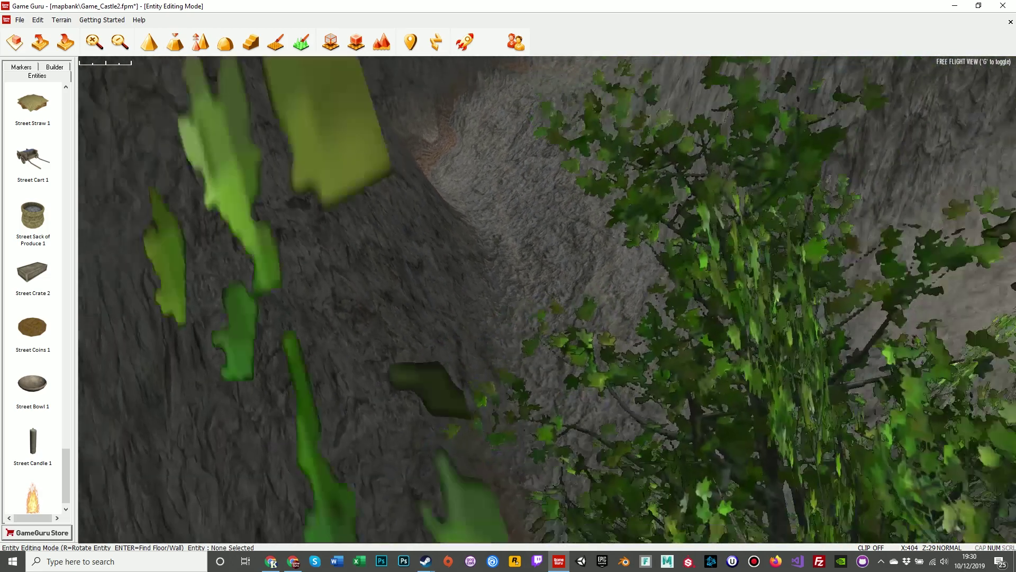
pyautogui.press('s')
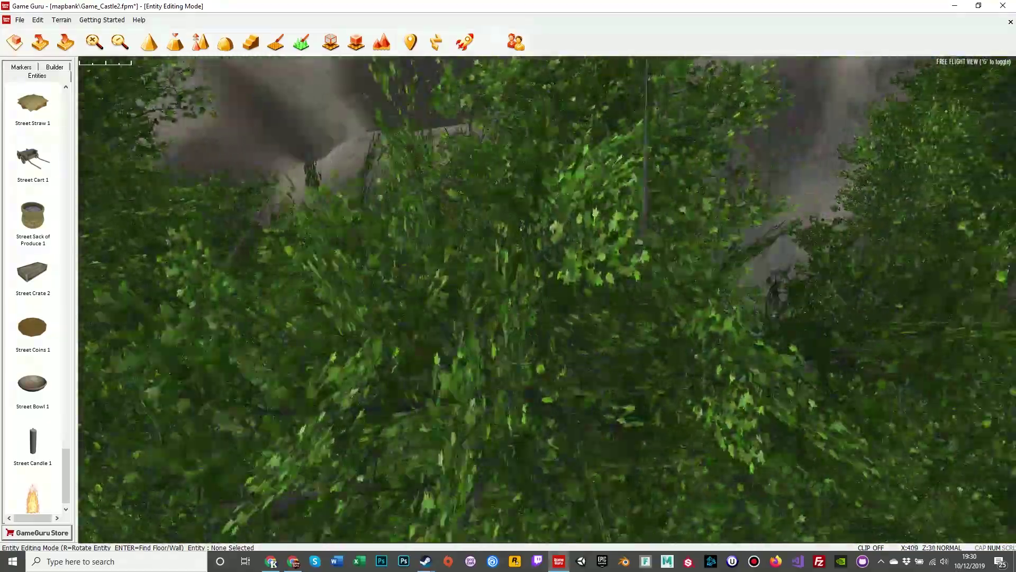
pyautogui.press('s')
pyautogui.press('d')
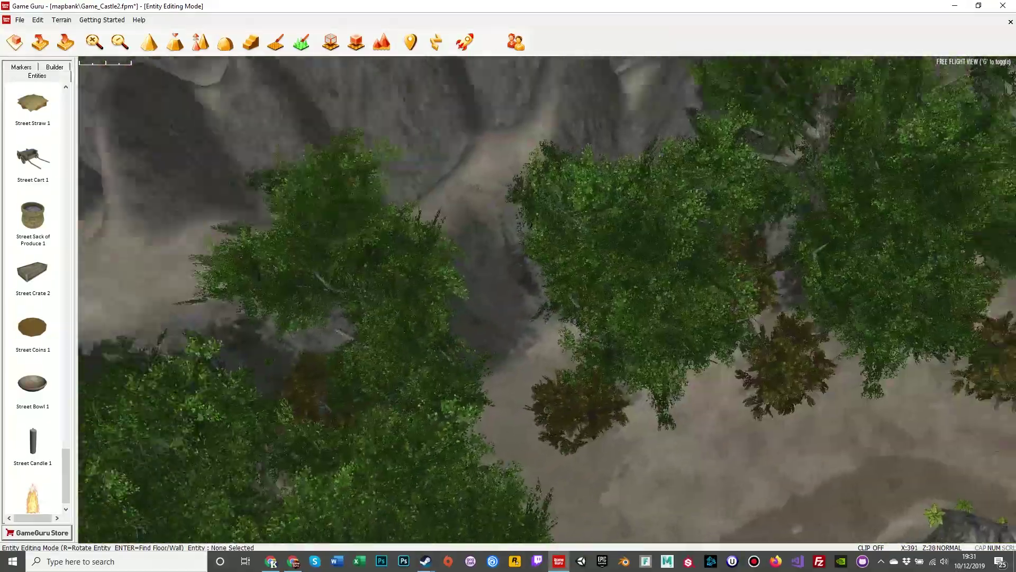
pyautogui.press('d')
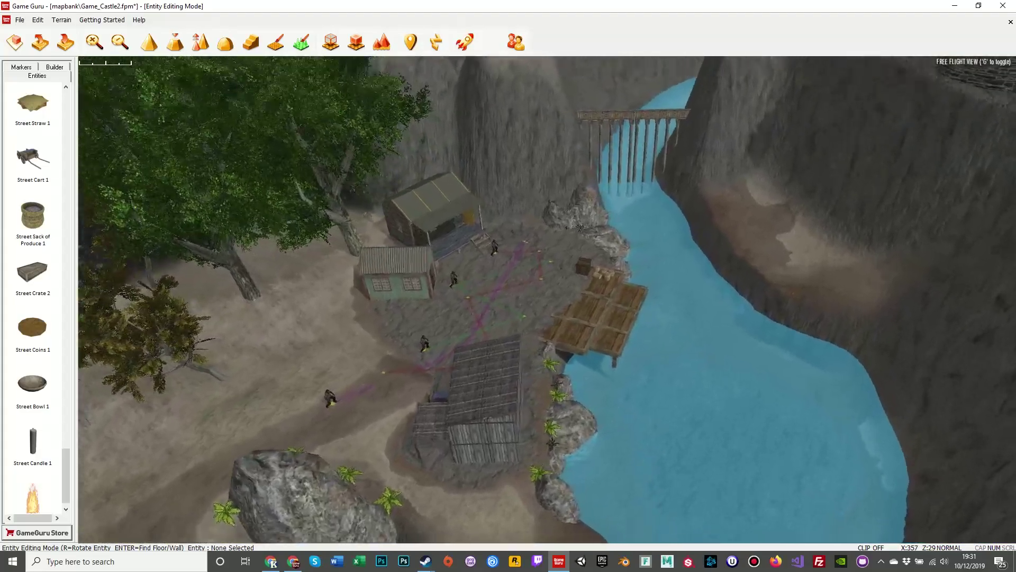
pyautogui.press('w')
pyautogui.press('w')
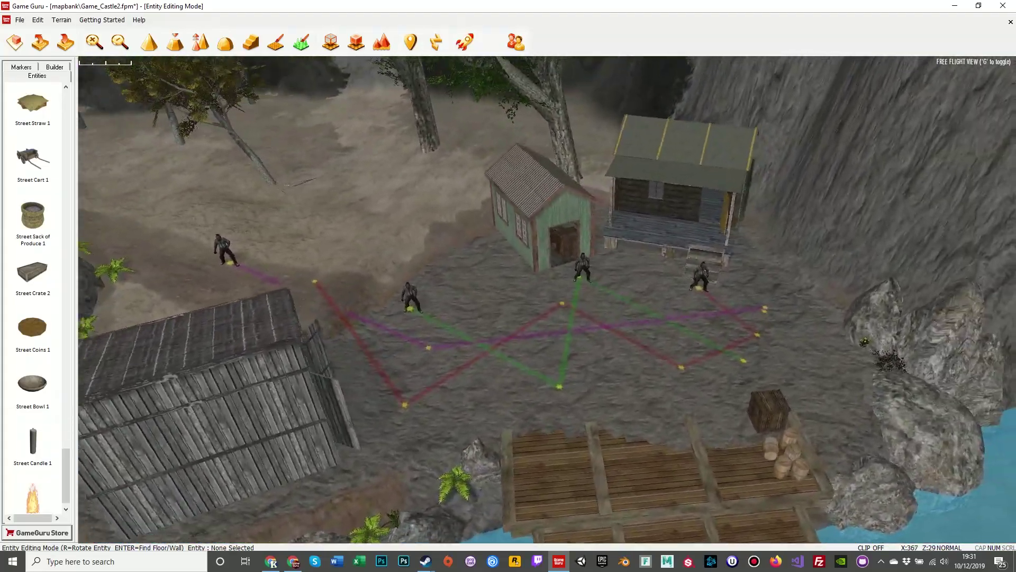
pyautogui.press('s')
pyautogui.press('d')
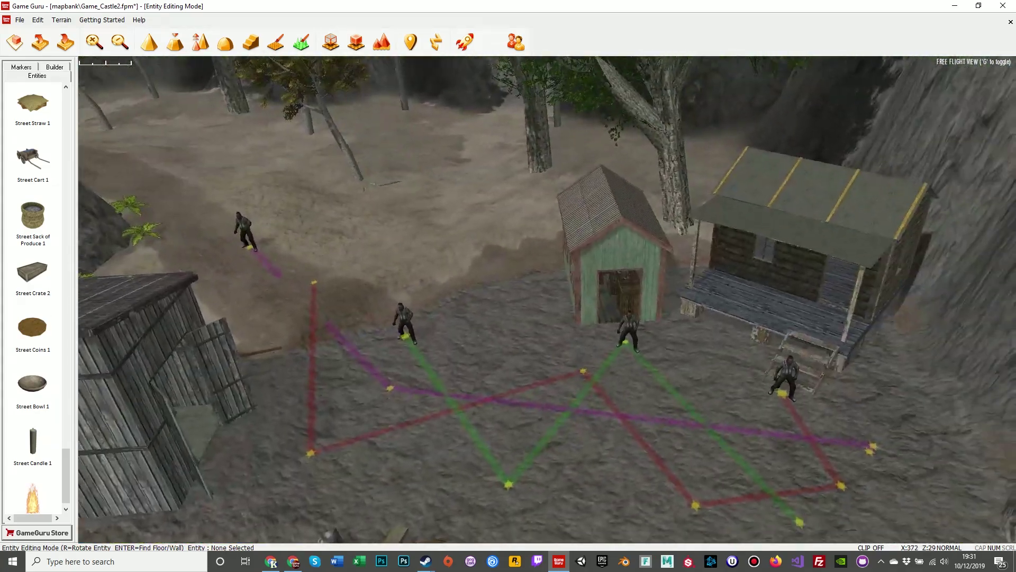
pyautogui.moveTo(547, 300); pyautogui.dragTo(565, 304, button='right')
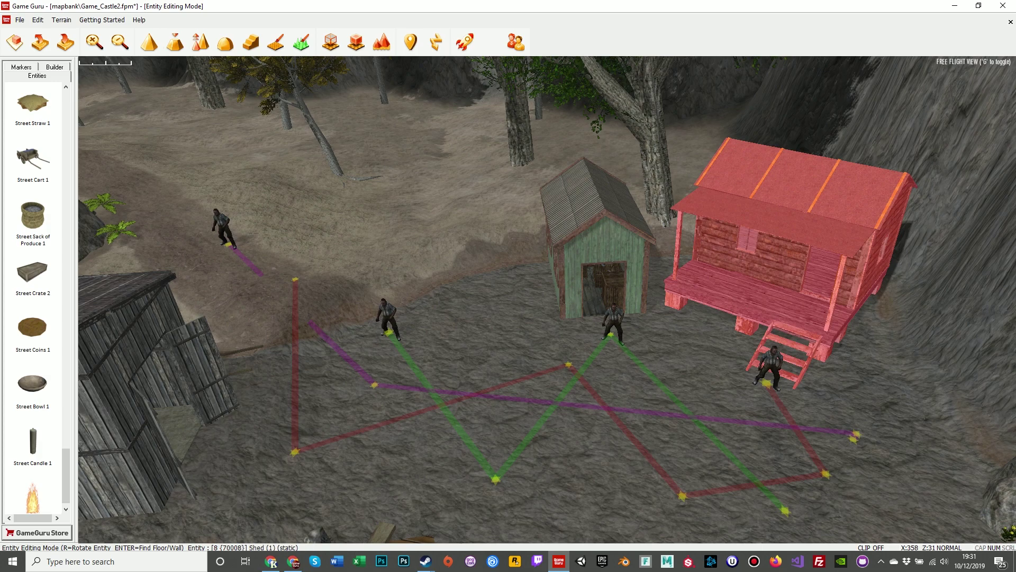
pyautogui.click(769, 366)
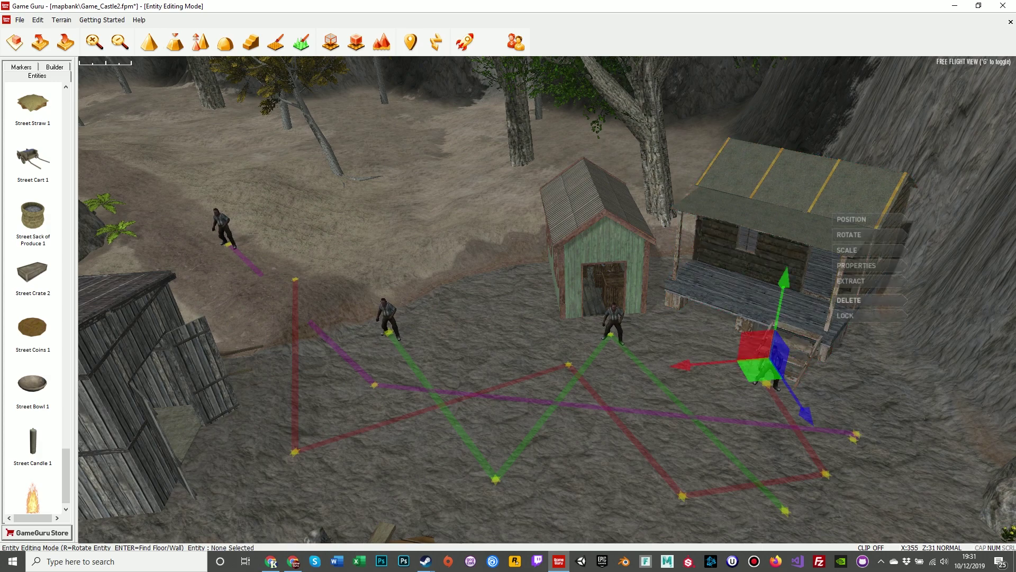
pyautogui.click(850, 301)
pyautogui.click(614, 321)
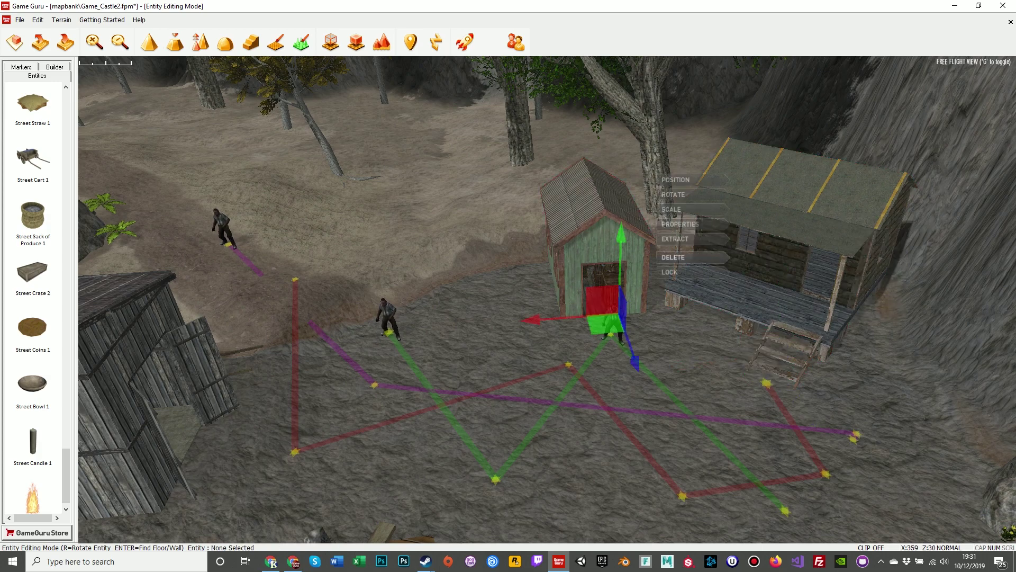
pyautogui.click(674, 257)
pyautogui.click(388, 320)
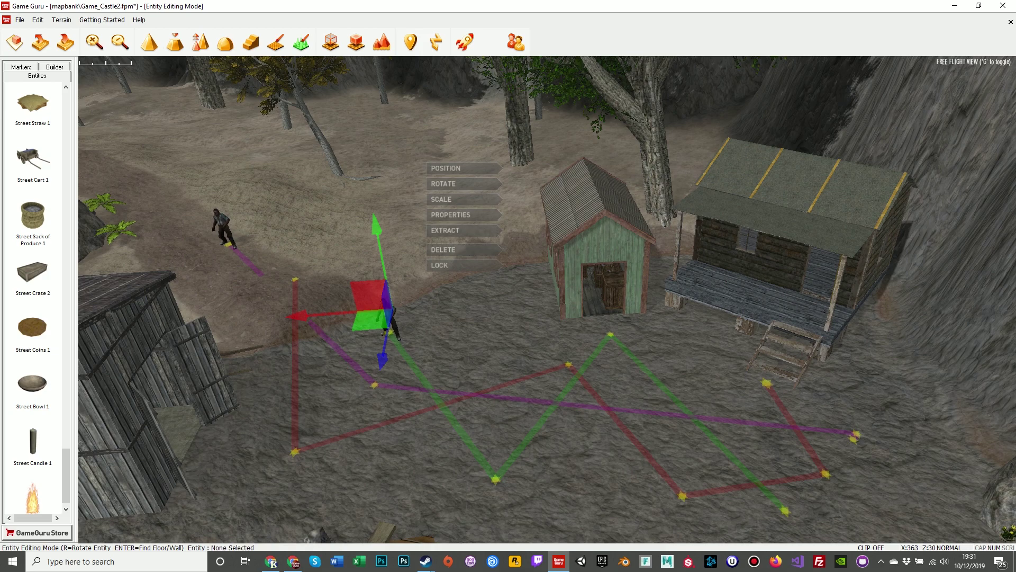
pyautogui.click(446, 250)
pyautogui.click(225, 229)
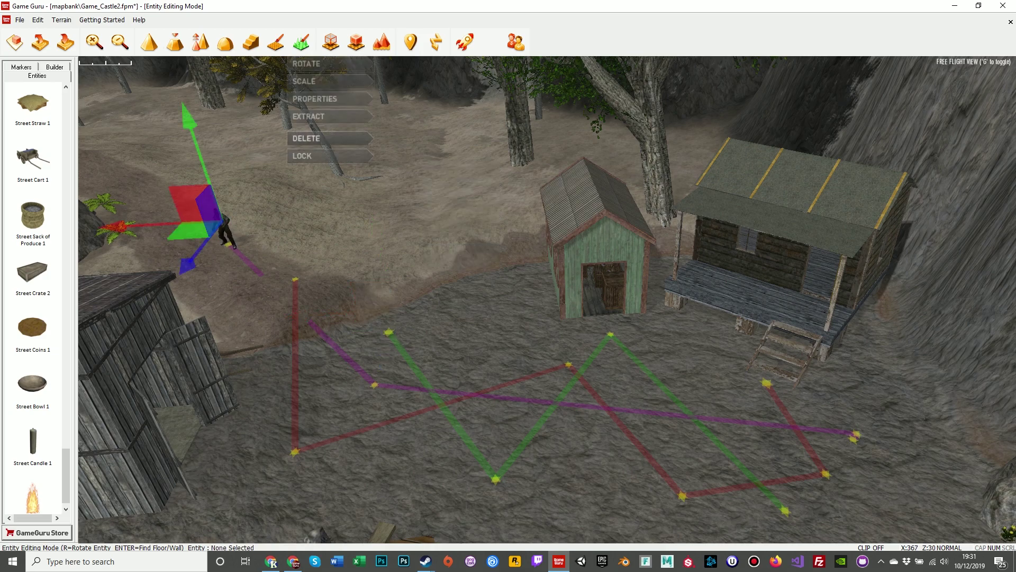
pyautogui.click(306, 139)
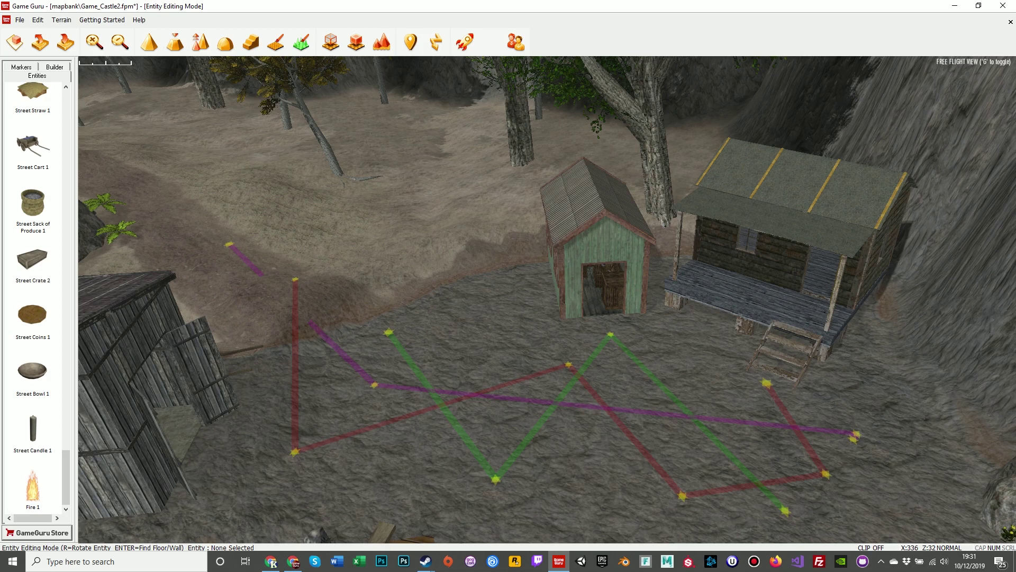
# - Place four Orc characters on patrol waypoints by the green shed, the cabin steps and the open barn, and save the level
pyautogui.scroll(10, 32, 291)
pyautogui.scroll(-3, 33, 291)
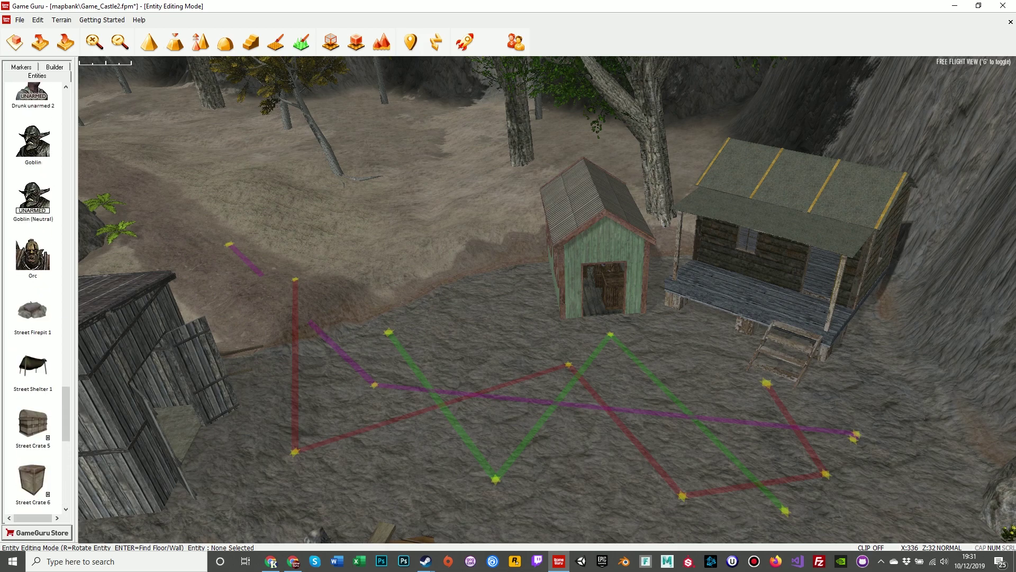
pyautogui.click(33, 255)
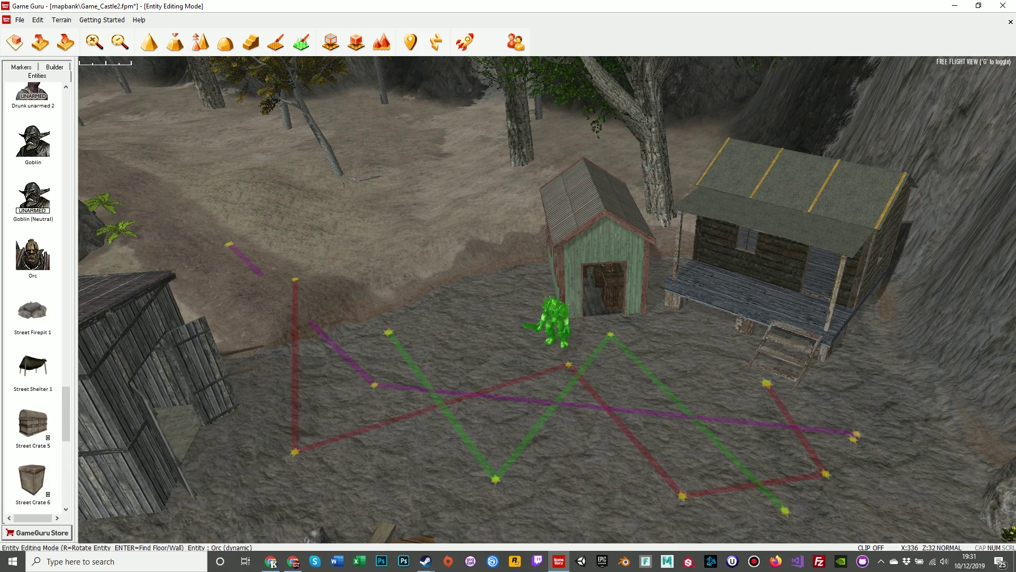
pyautogui.click(609, 338)
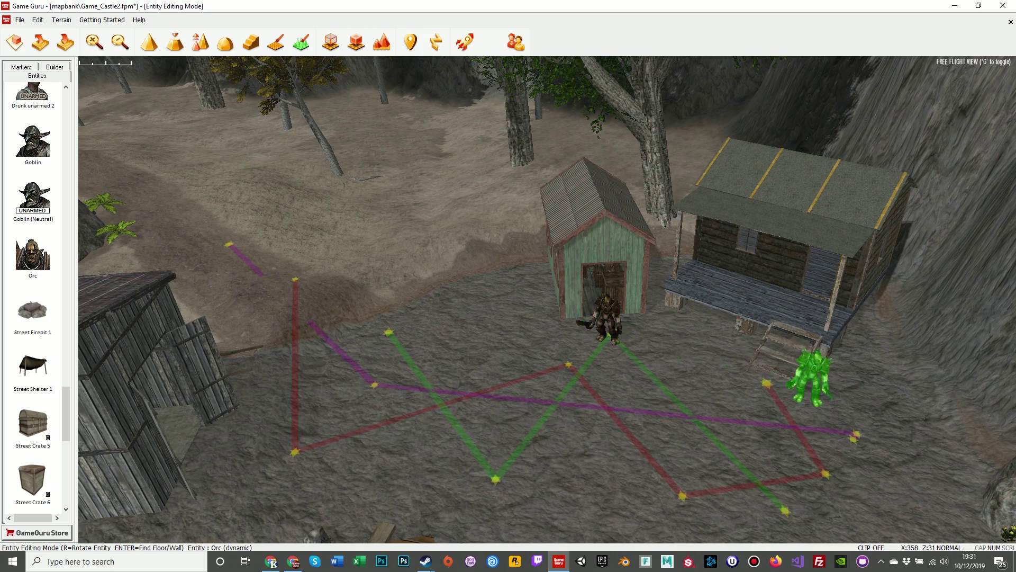
pyautogui.click(768, 384)
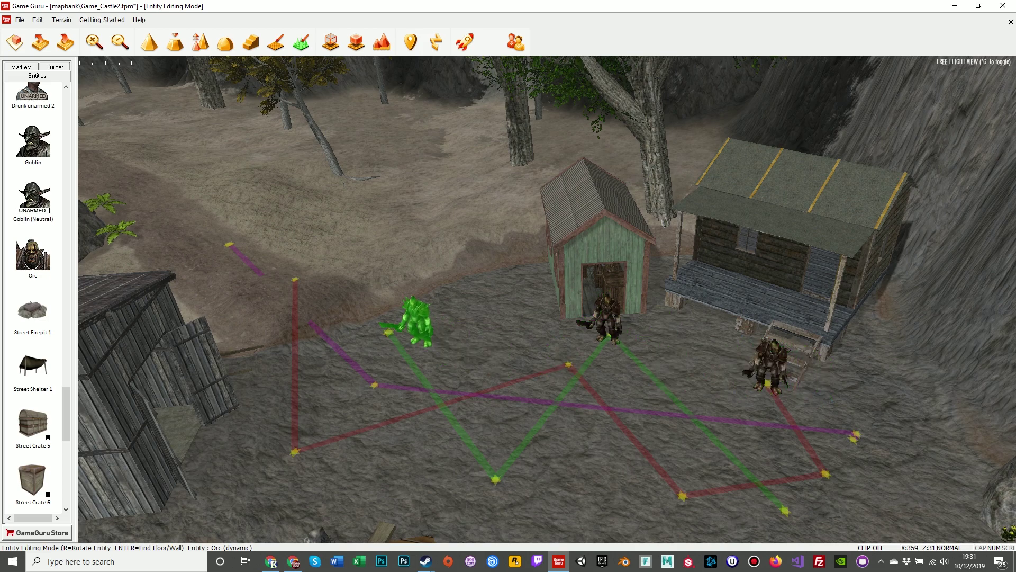
pyautogui.click(371, 377)
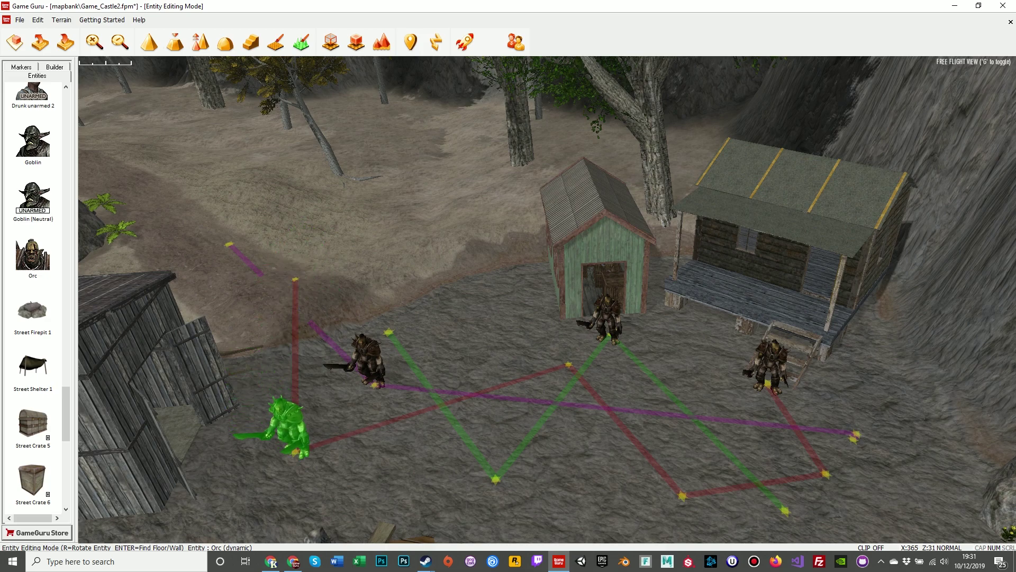
pyautogui.click(294, 448)
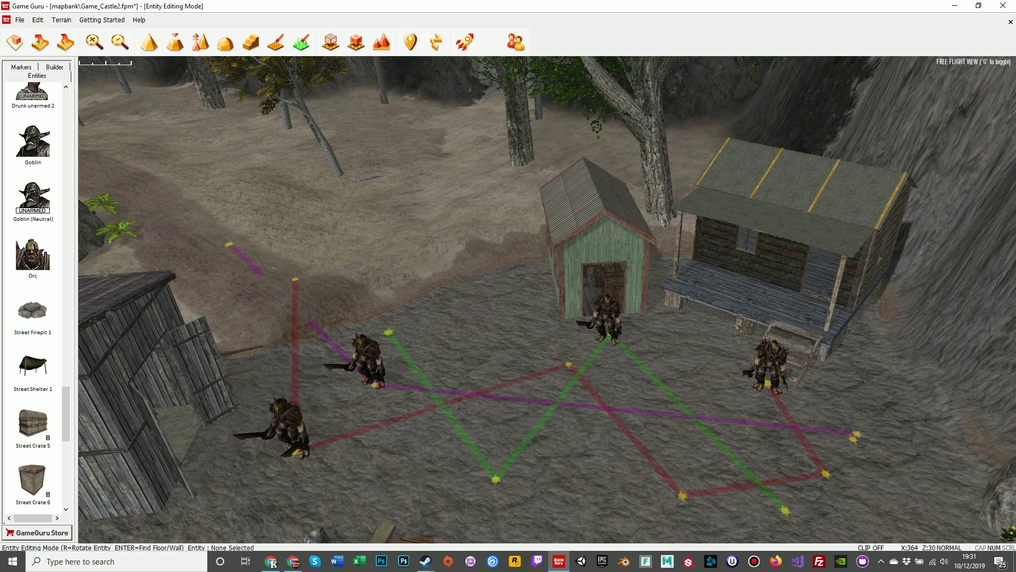
pyautogui.click(19, 19)
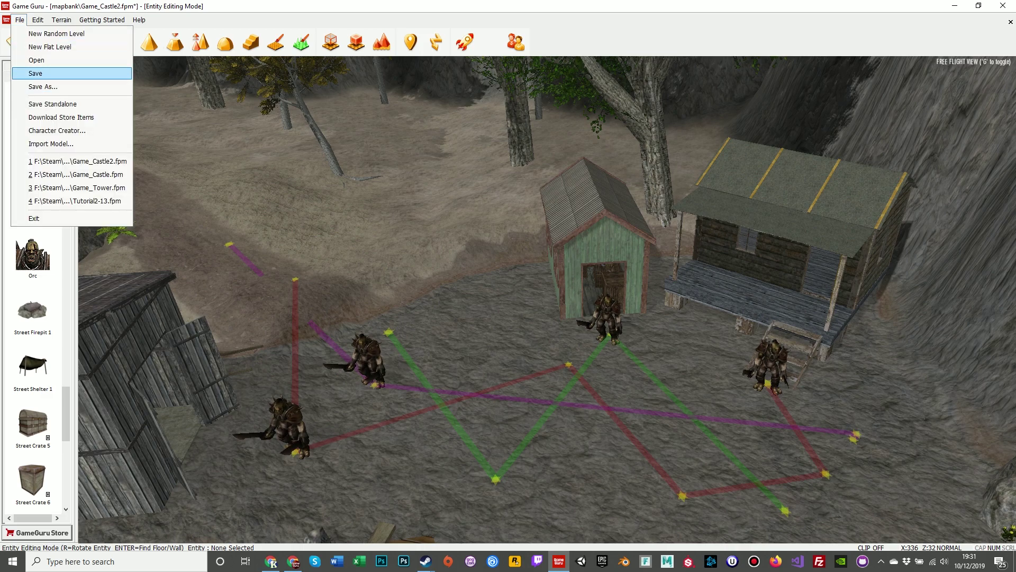
pyautogui.click(32, 74)
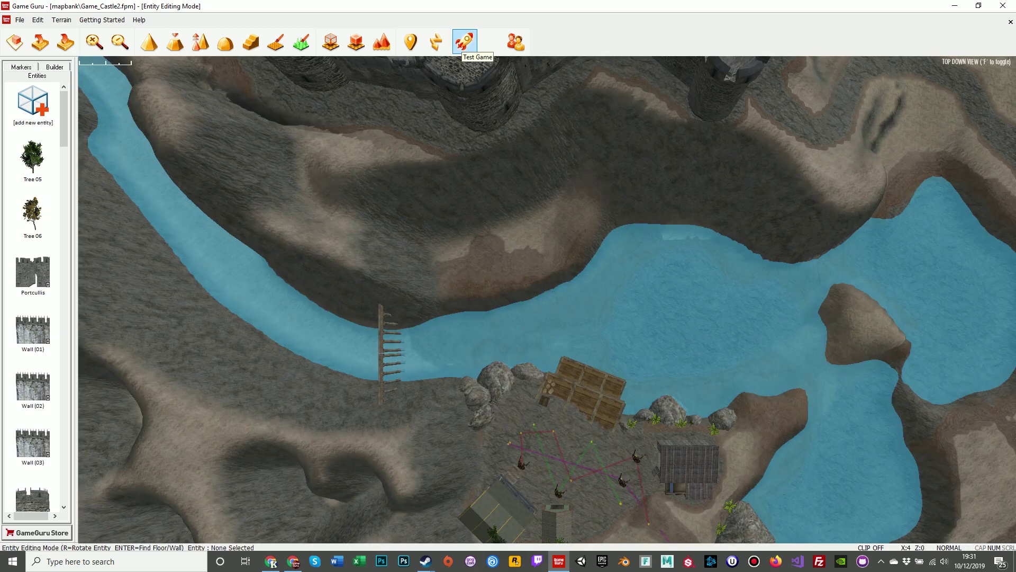
# - Test-play the level, walking from the fires in the start area through the woods toward the castle
pyautogui.click(465, 43)
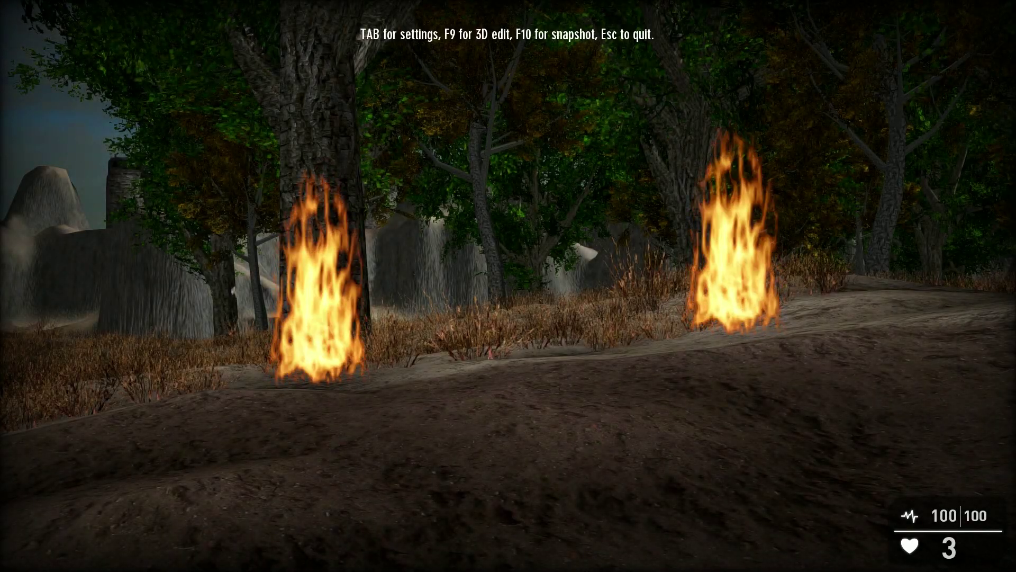
pyautogui.press('w')
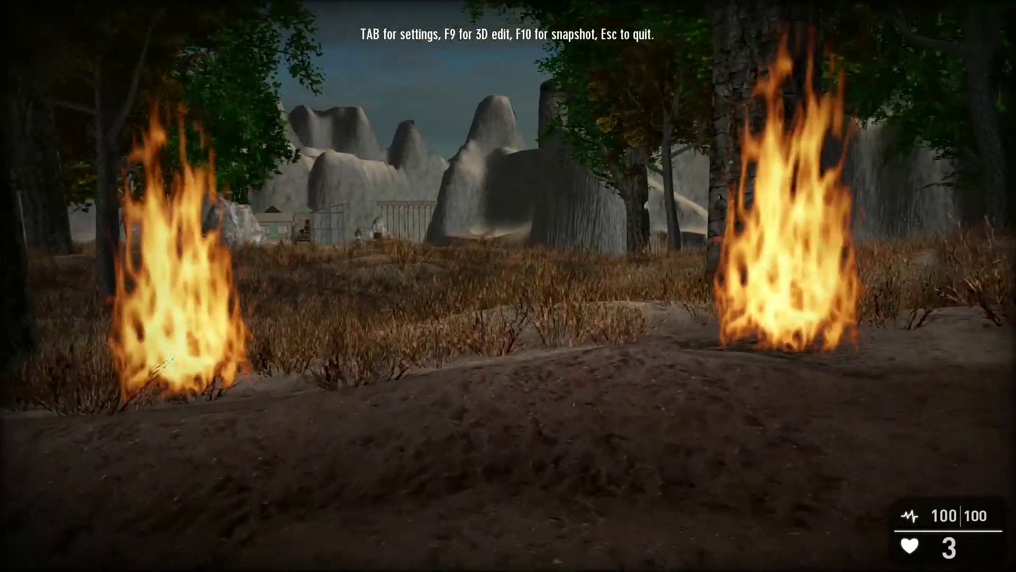
pyautogui.press('w')
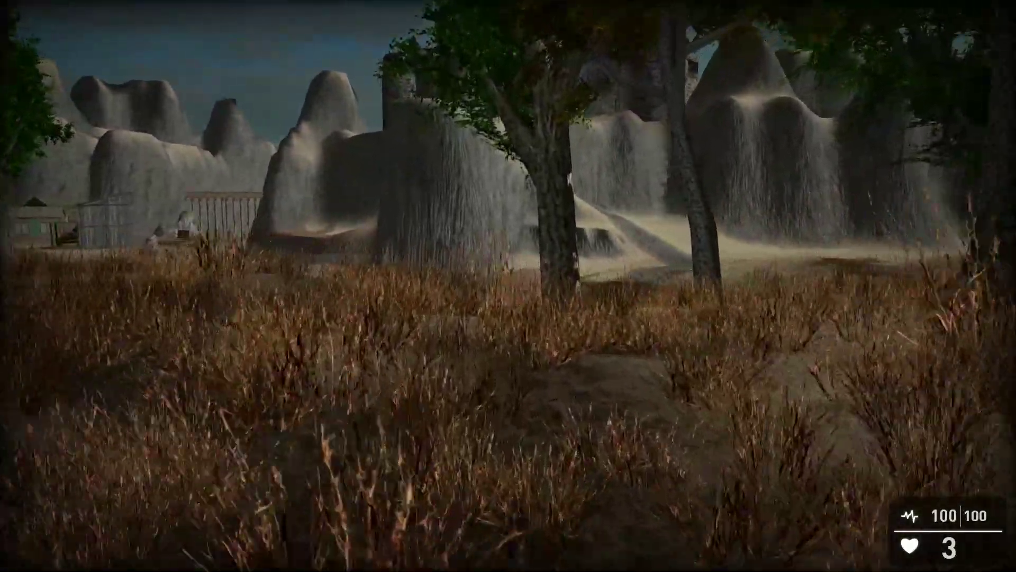
pyautogui.press('w')
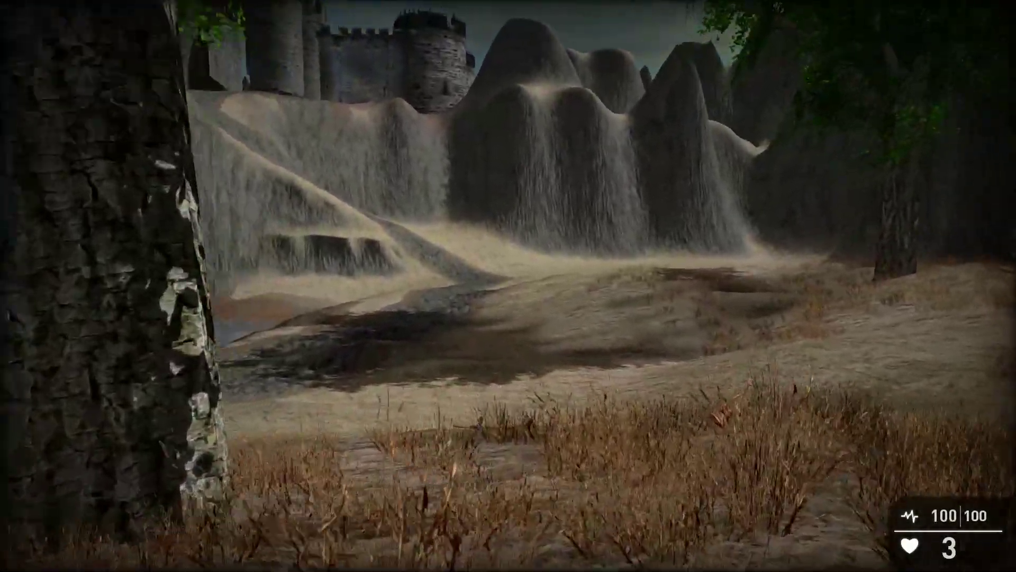
pyautogui.press('w')
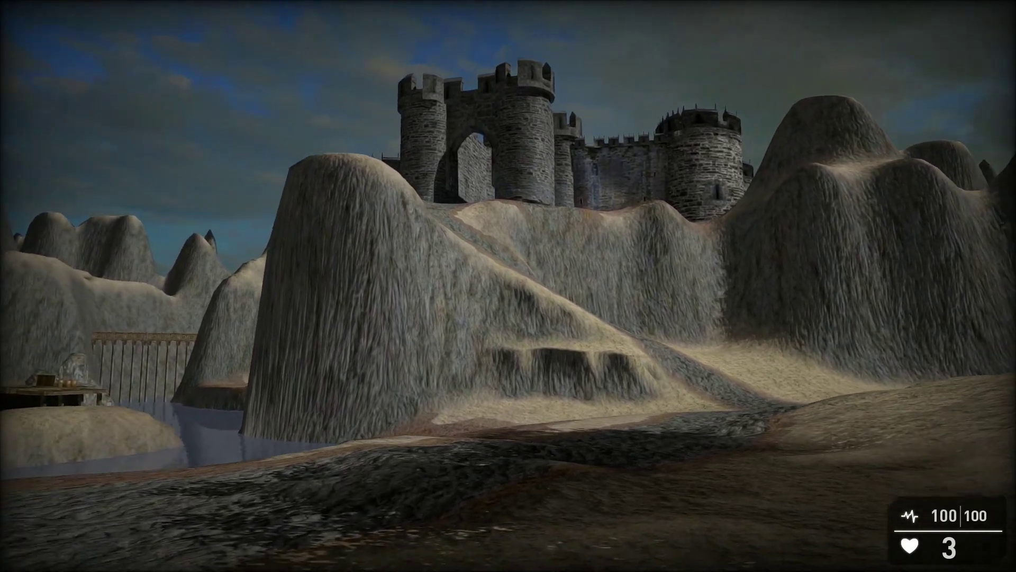
pyautogui.press('w')
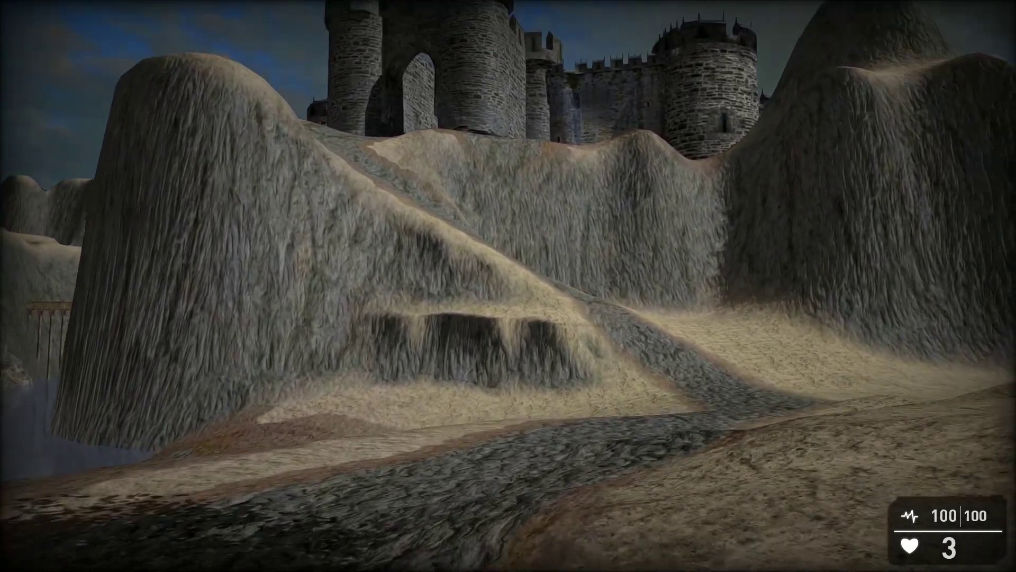
pyautogui.press('w')
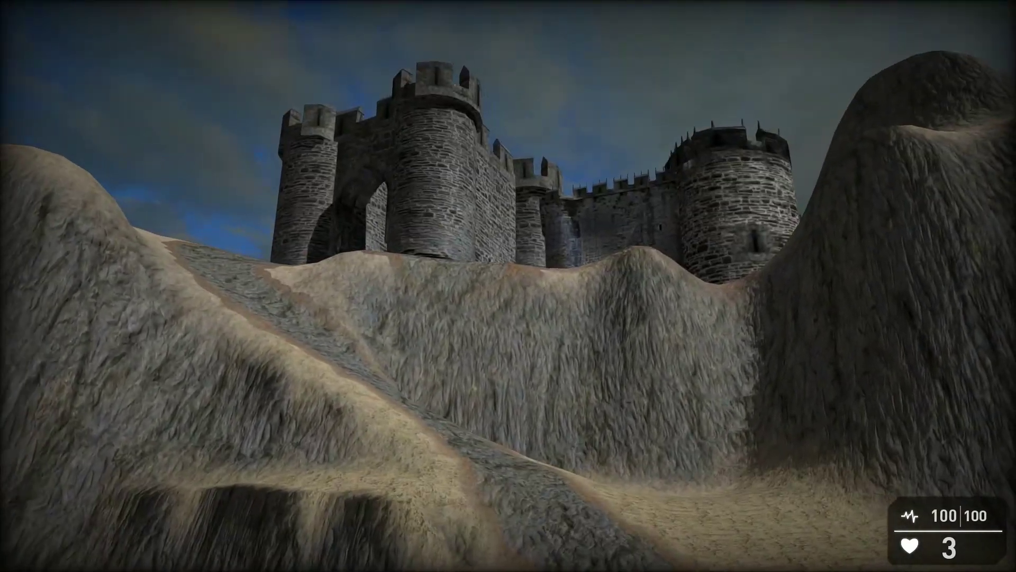
# - Climb the stone path to the ridge, check the orcs around the river dock from above, and end the test game
pyautogui.press('w')
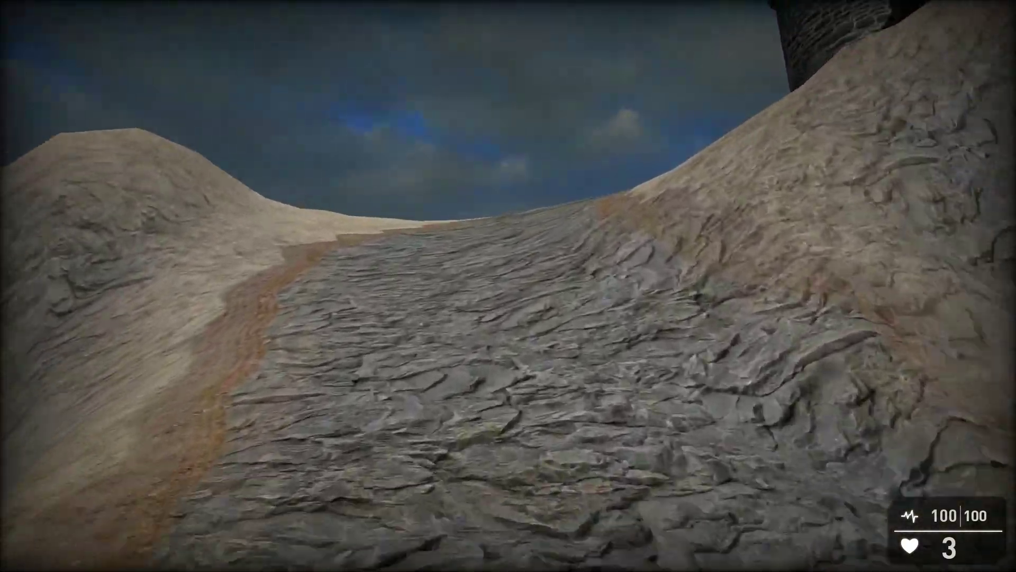
pyautogui.press('w')
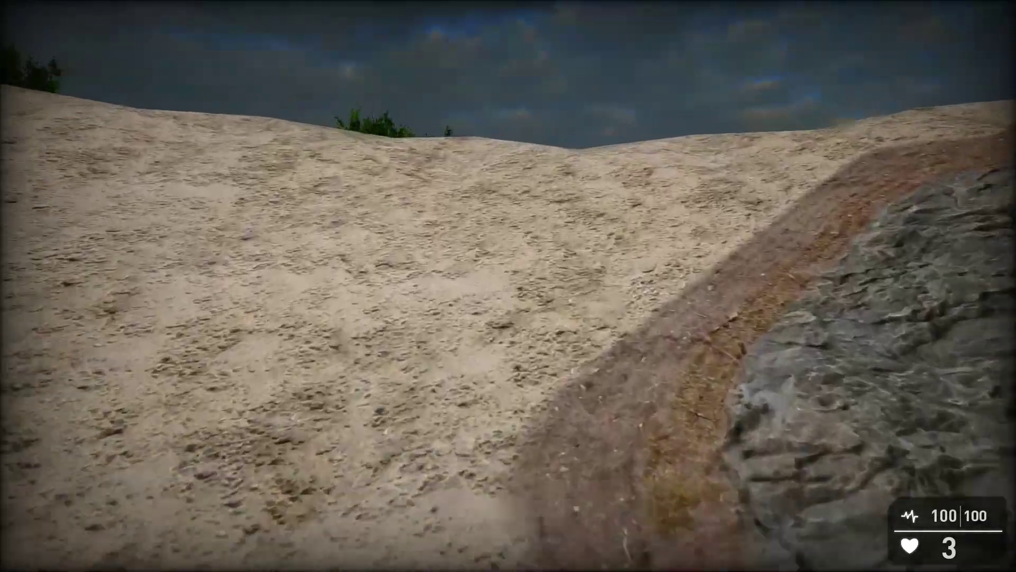
pyautogui.press('w')
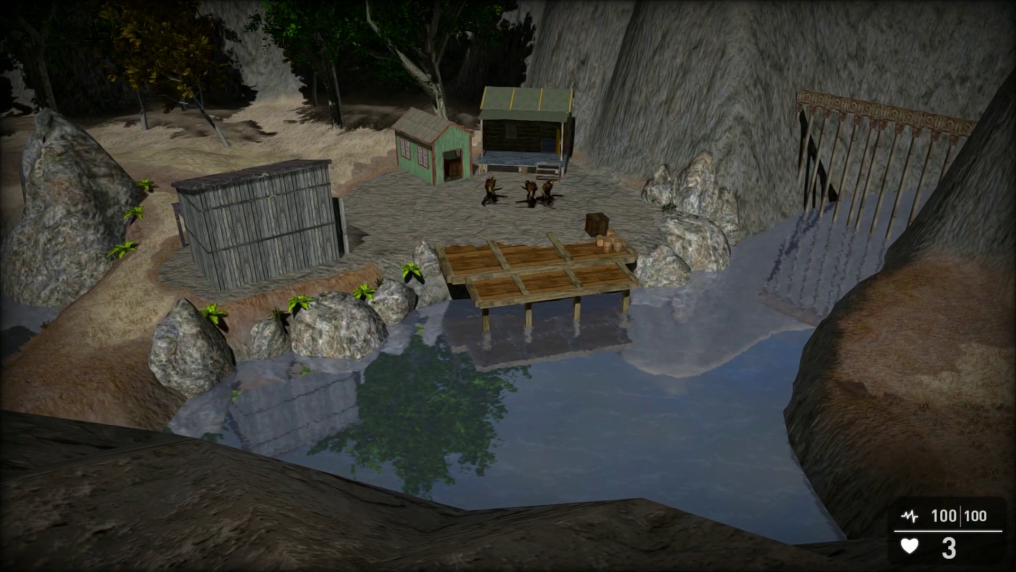
pyautogui.press('d')
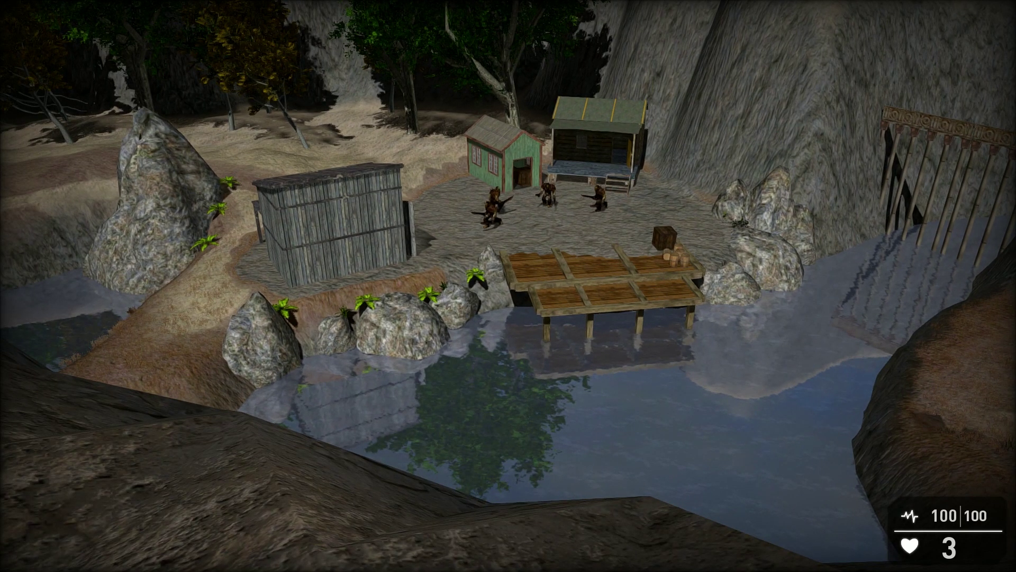
pyautogui.press('a')
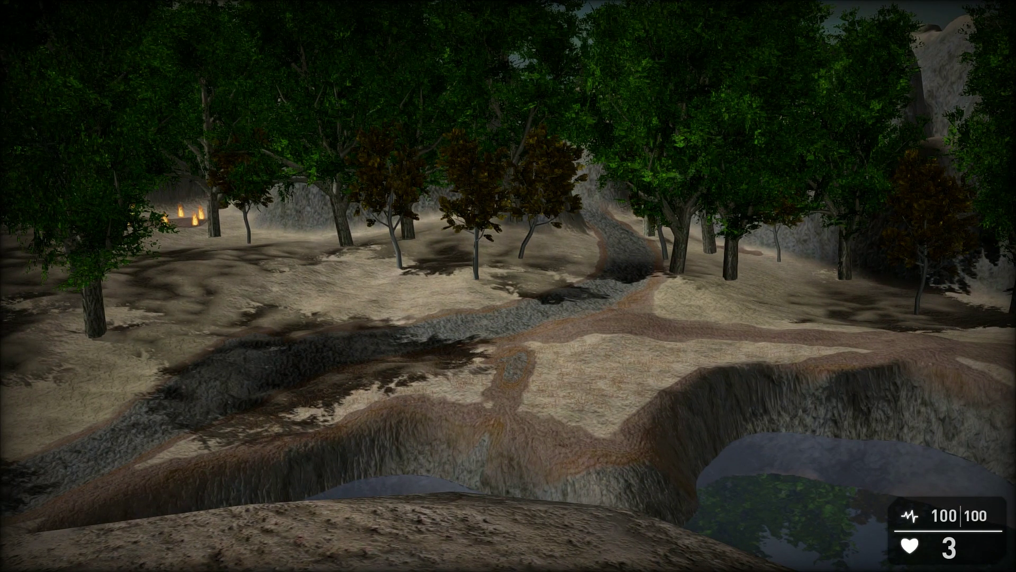
pyautogui.press('Escape')
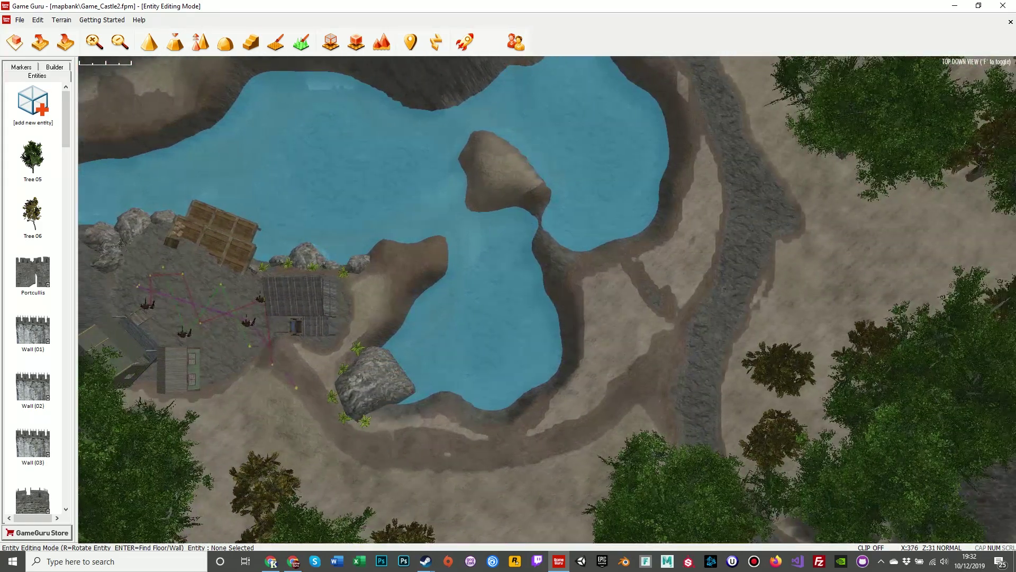
pyautogui.press('f')
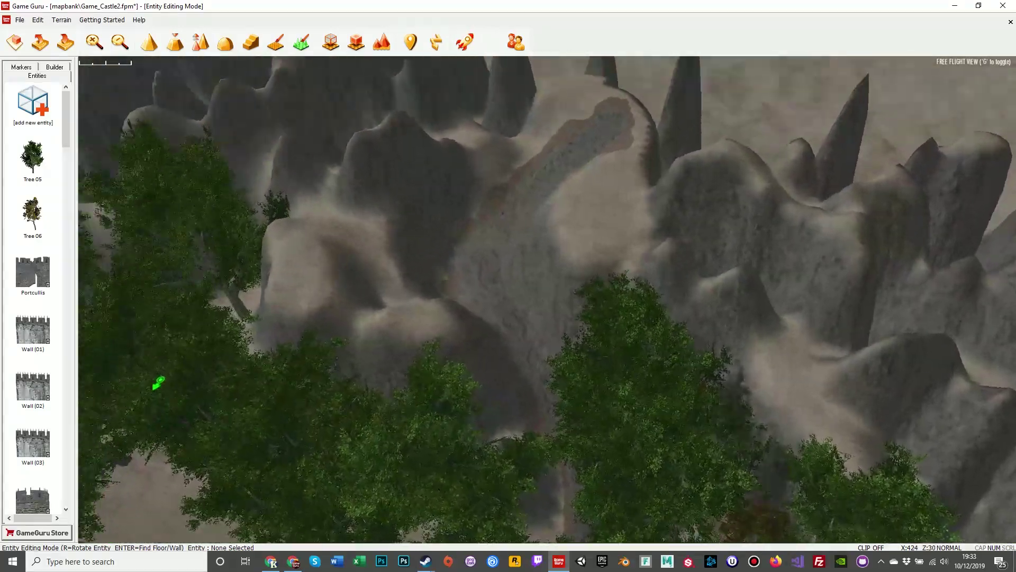
pyautogui.moveTo(548, 300)
pyautogui.mouseDown(button='right')
pyautogui.moveTo(435, 312)
pyautogui.moveTo(447, 278)
pyautogui.moveTo(505, 257)
pyautogui.moveTo(526, 258)
pyautogui.moveTo(528, 277)
pyautogui.moveTo(455, 286)
pyautogui.moveTo(534, 315)
pyautogui.mouseUp(button='right')
pyautogui.press('w')
pyautogui.press('w')
pyautogui.press('w')
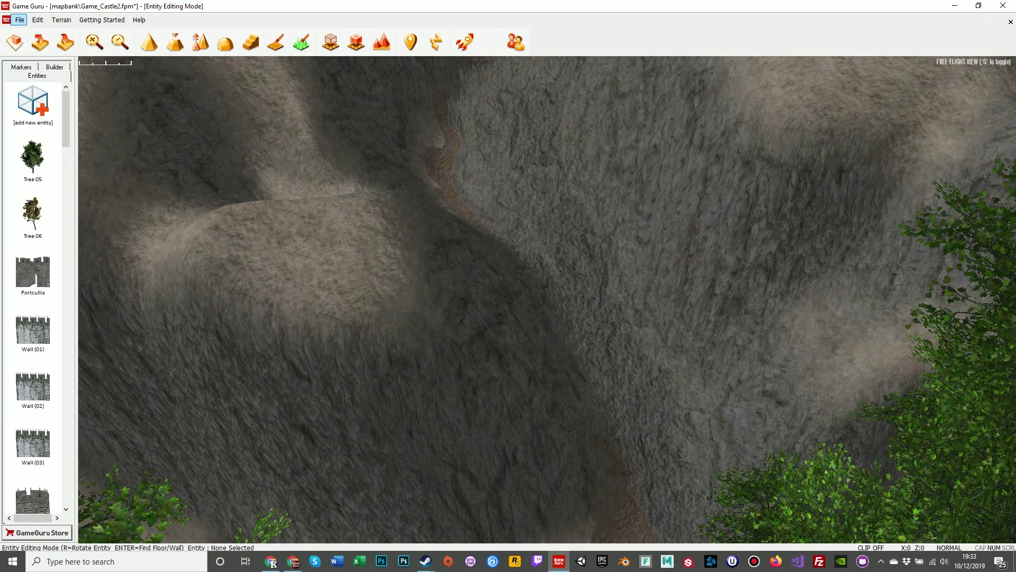
# - Open the Game_Castle level from the recent files
pyautogui.click(19, 20)
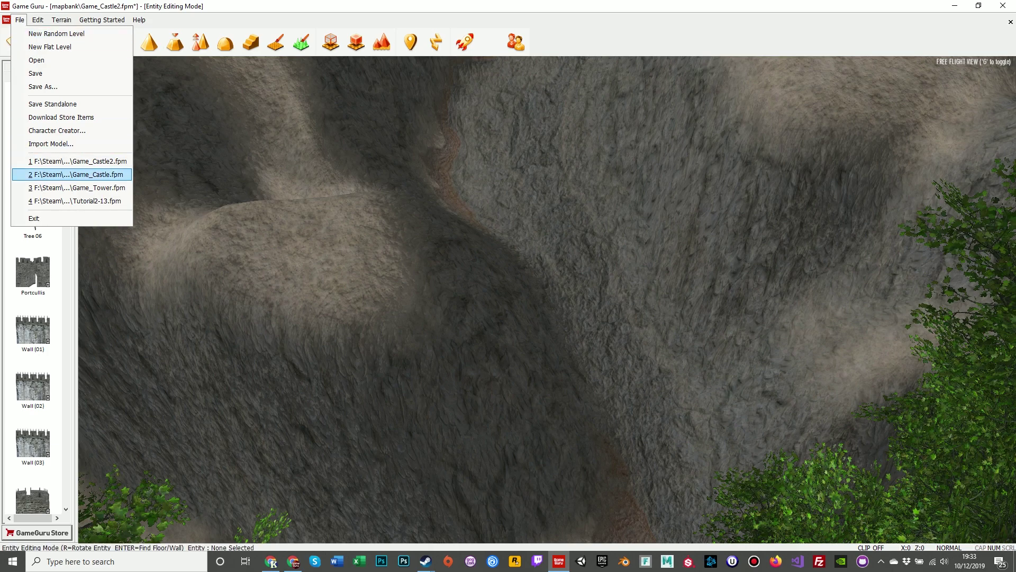
pyautogui.click(76, 174)
pyautogui.click(511, 303)
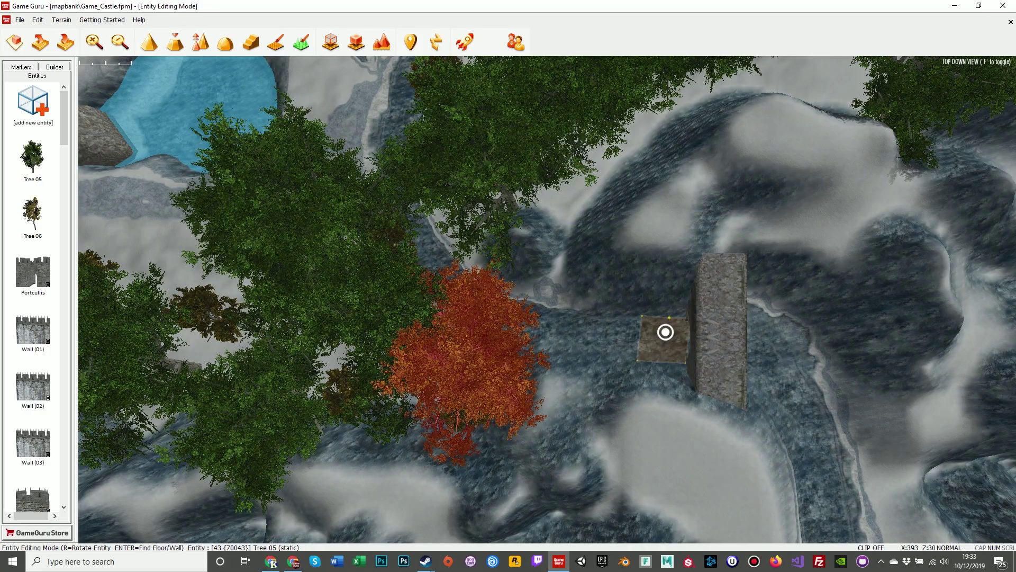
# - Set the If Used value of the win zone in front of the wall's archway to Game_Forest and save the level
pyautogui.press('f')
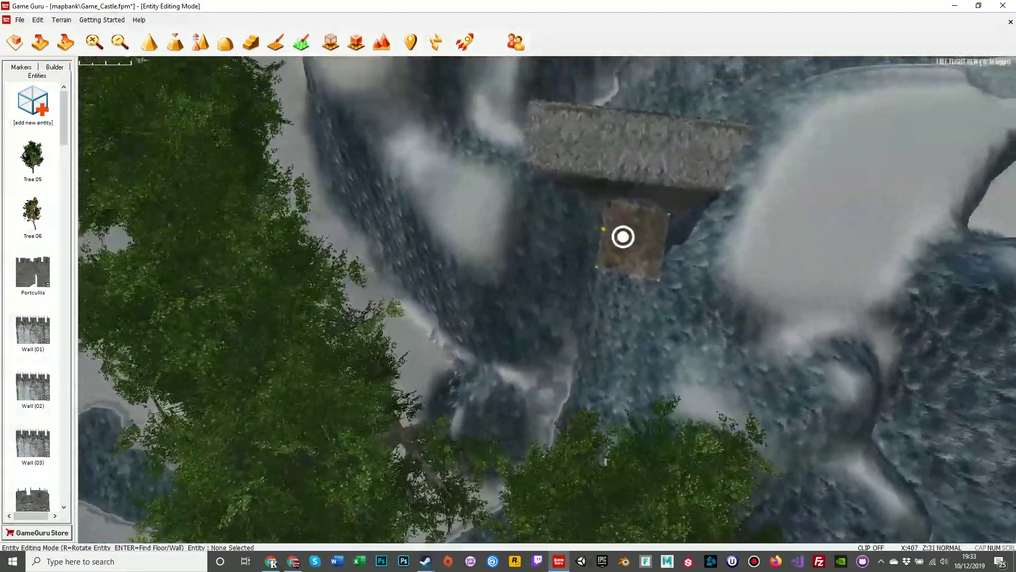
pyautogui.click(648, 177)
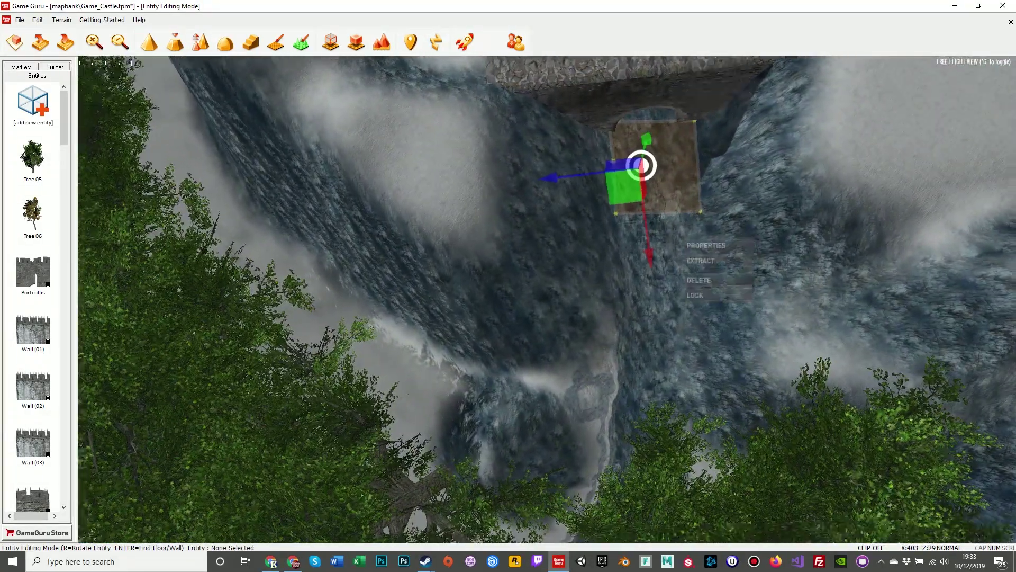
pyautogui.press('w')
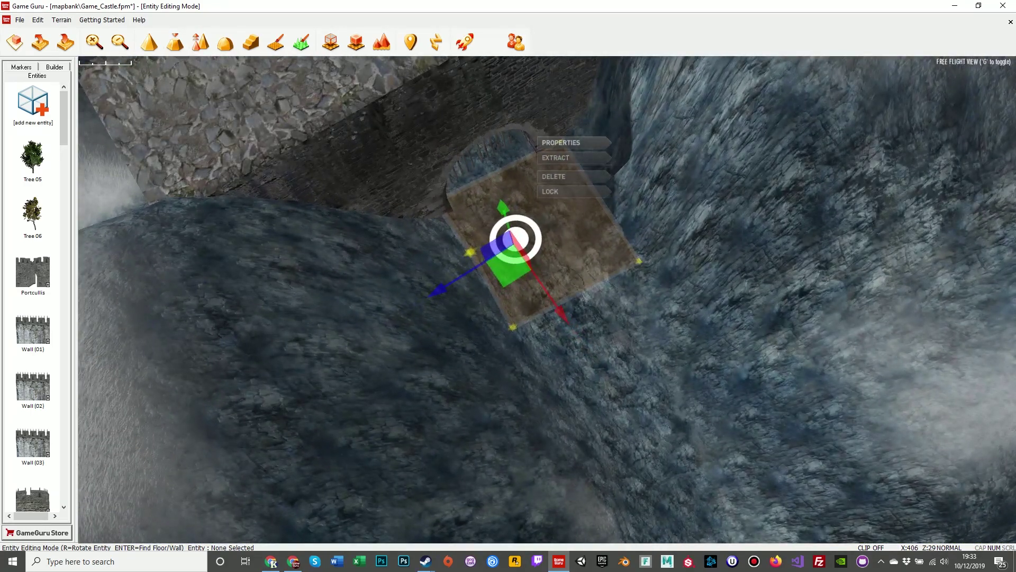
pyautogui.click(562, 143)
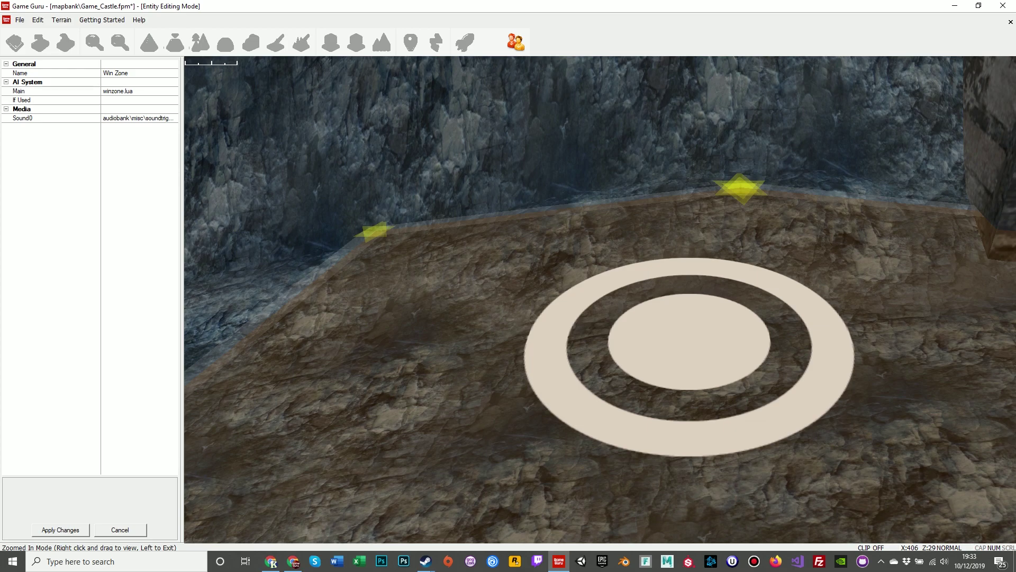
pyautogui.click(127, 100)
pyautogui.write('Game_Forest')
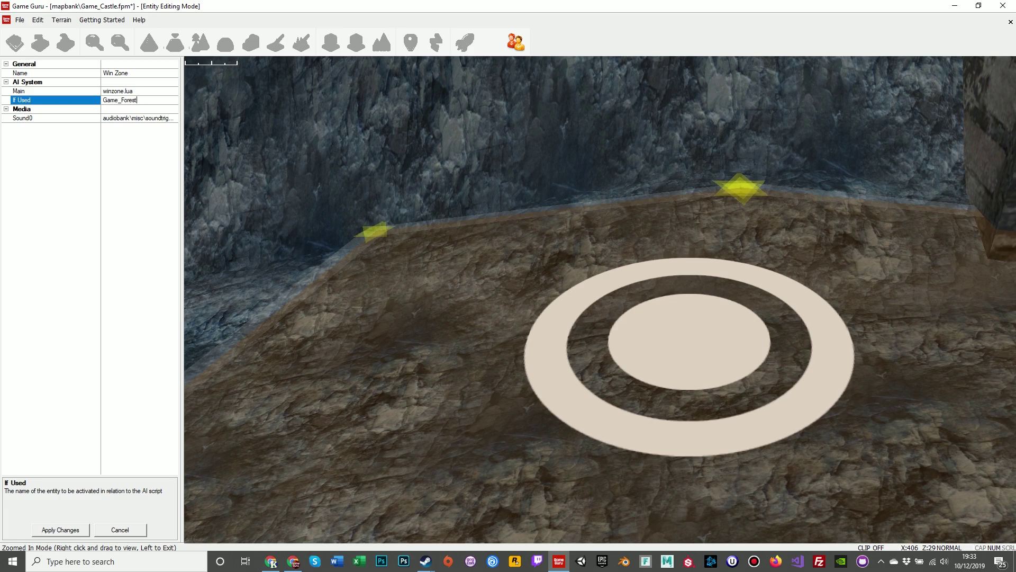
pyautogui.click(60, 529)
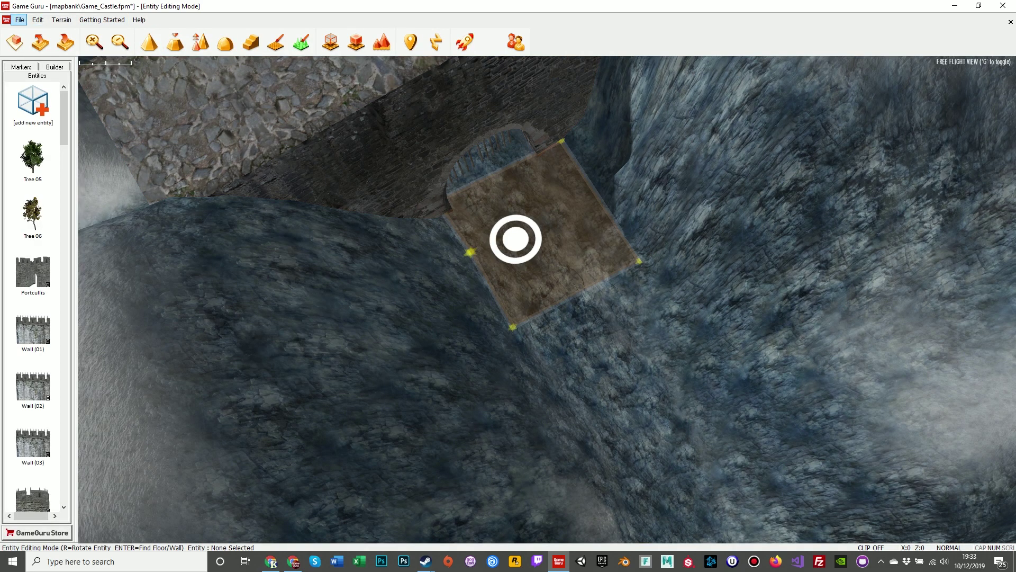
pyautogui.click(20, 20)
pyautogui.click(32, 73)
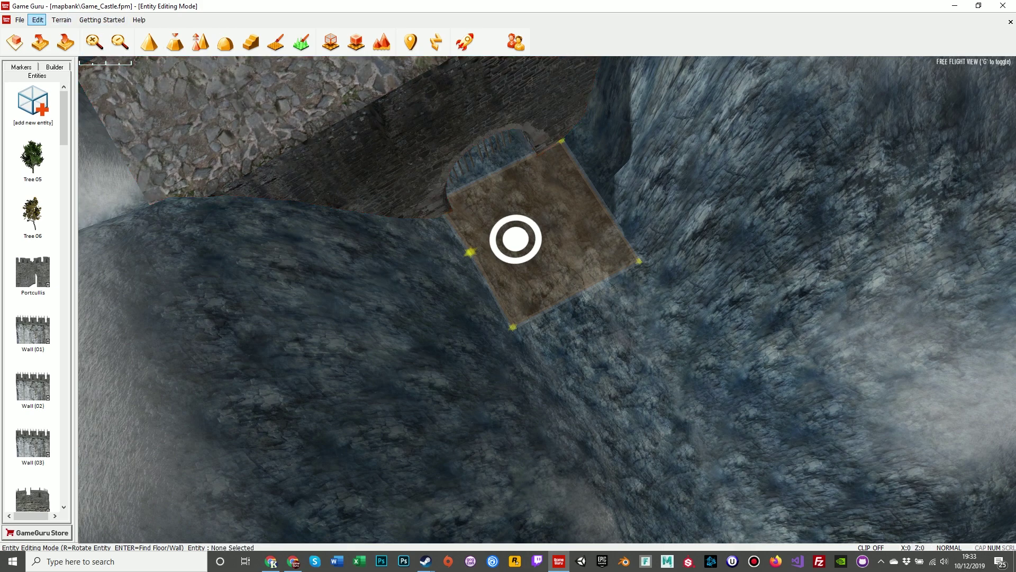
# - Open the Game_Forest.fpm level from the mapbank folder
pyautogui.click(19, 20)
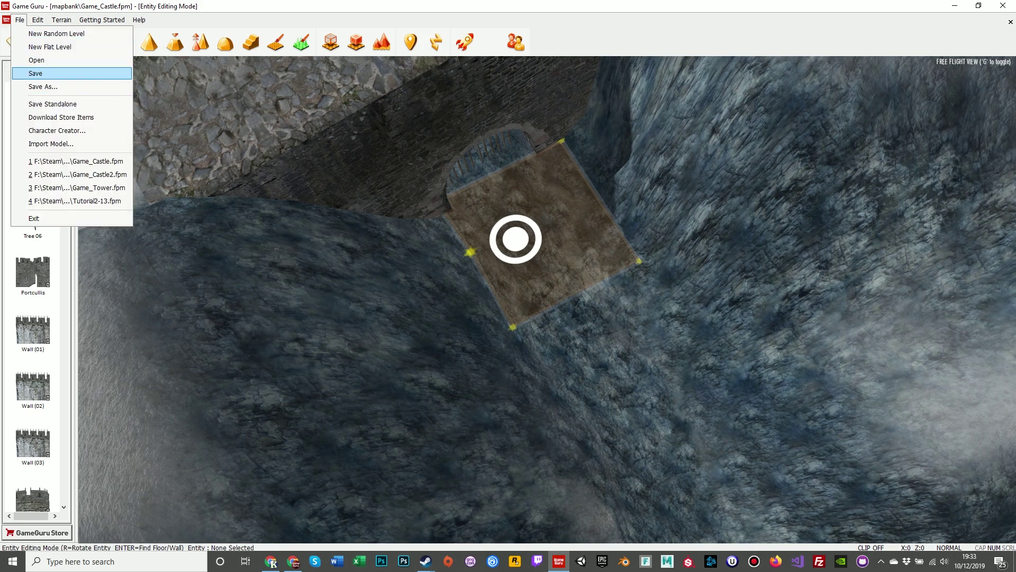
pyautogui.click(36, 60)
pyautogui.scroll(-3, 485, 296)
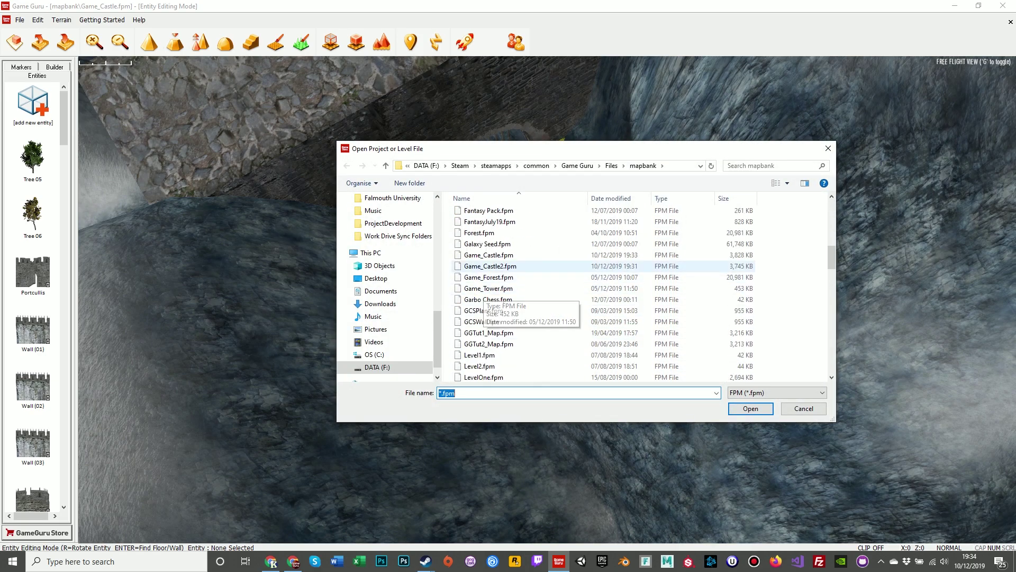
pyautogui.doubleClick(488, 276)
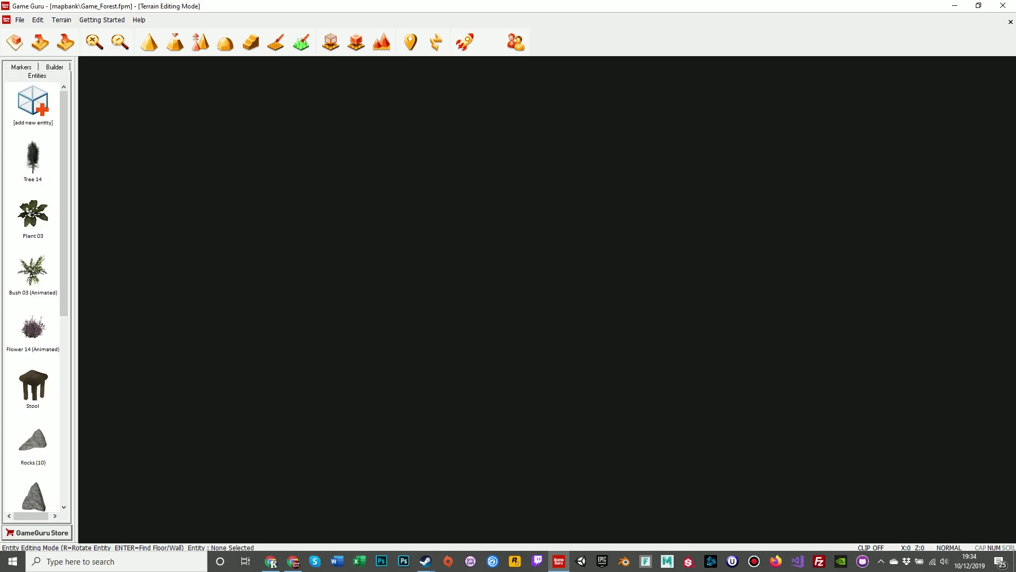
# - Place a Win Zone marker on the round stained-glass window beside the small pool
pyautogui.press('f')
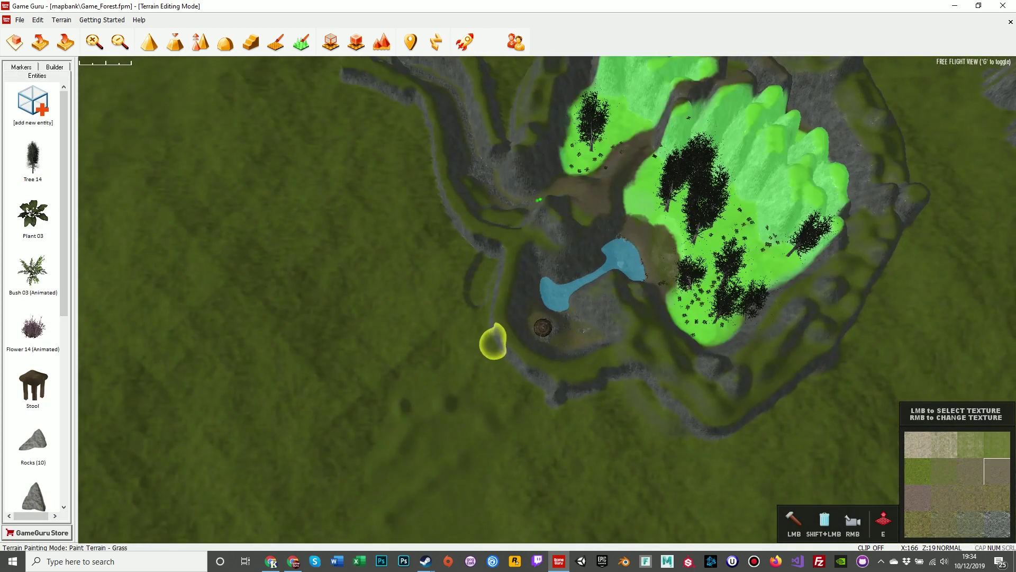
pyautogui.press('w')
pyautogui.moveTo(576, 337)
pyautogui.mouseDown(button='right')
pyautogui.moveTo(587, 317)
pyautogui.moveTo(574, 339)
pyautogui.moveTo(553, 315)
pyautogui.moveTo(534, 328)
pyautogui.mouseUp(button='right')
pyautogui.press('w')
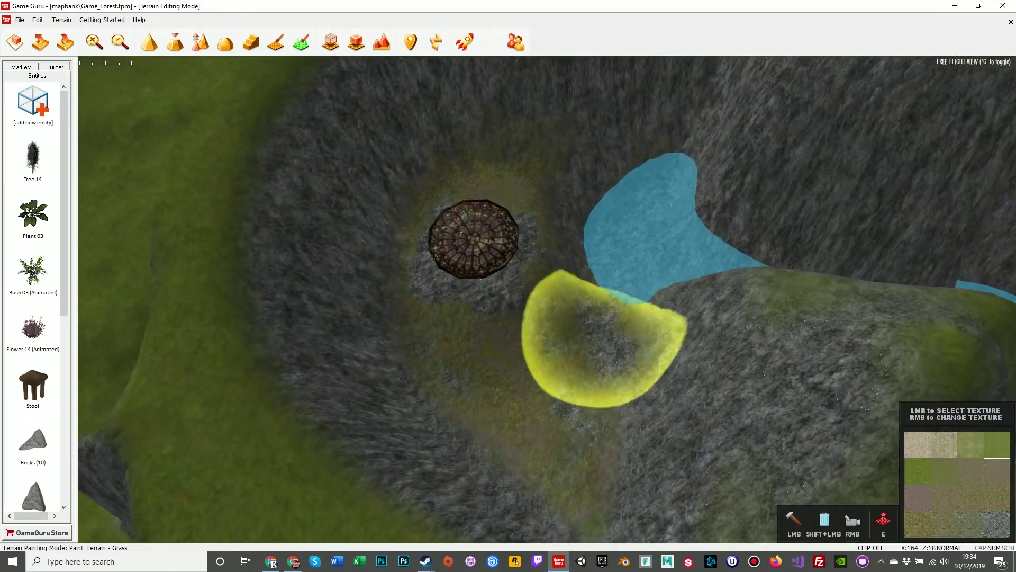
pyautogui.moveTo(620, 339); pyautogui.dragTo(598, 312, button='right')
pyautogui.press('w')
pyautogui.moveTo(641, 408); pyautogui.dragTo(627, 397, button='right')
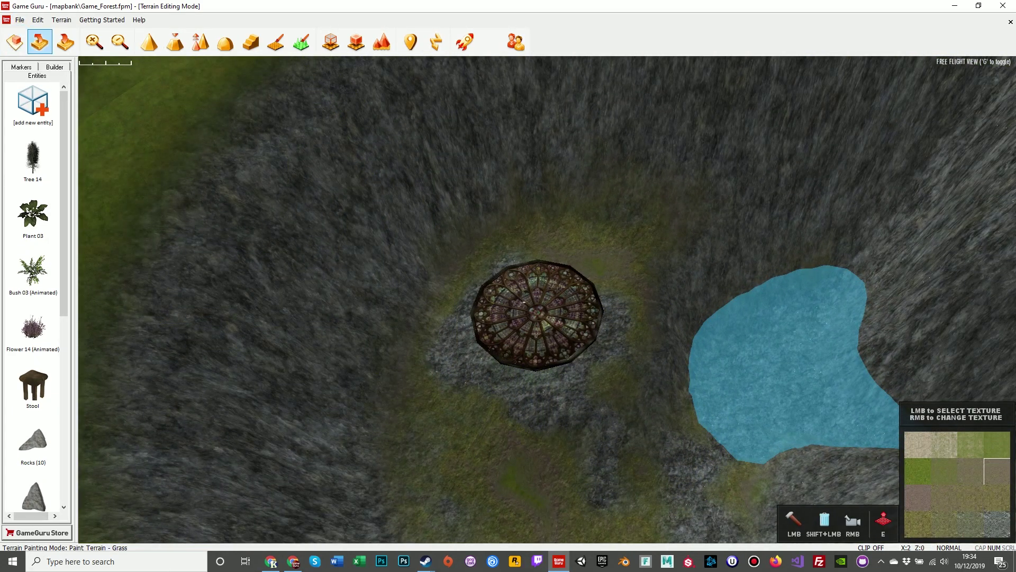
pyautogui.click(21, 67)
pyautogui.scroll(-8, 32, 297)
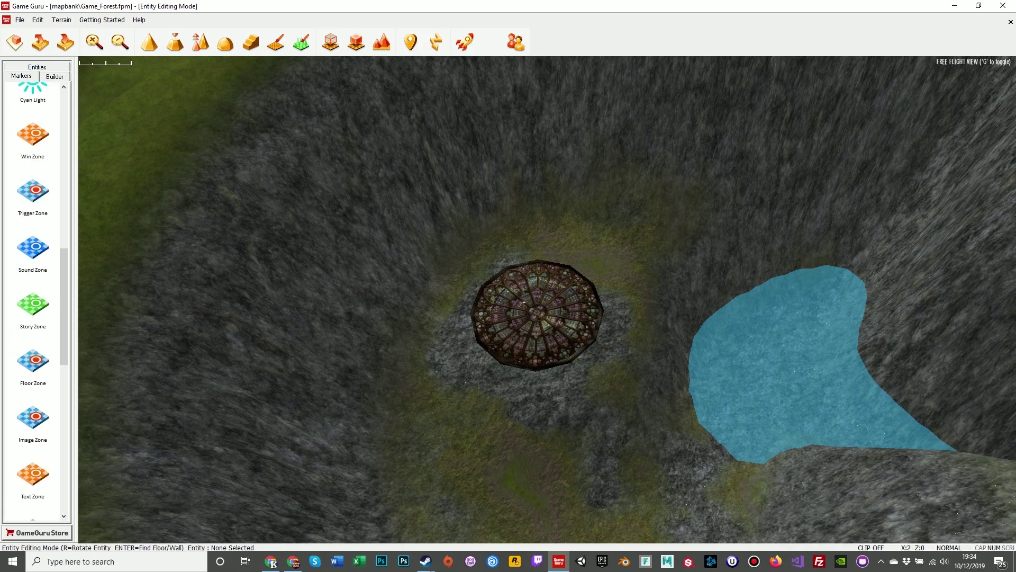
pyautogui.click(33, 135)
pyautogui.click(529, 313)
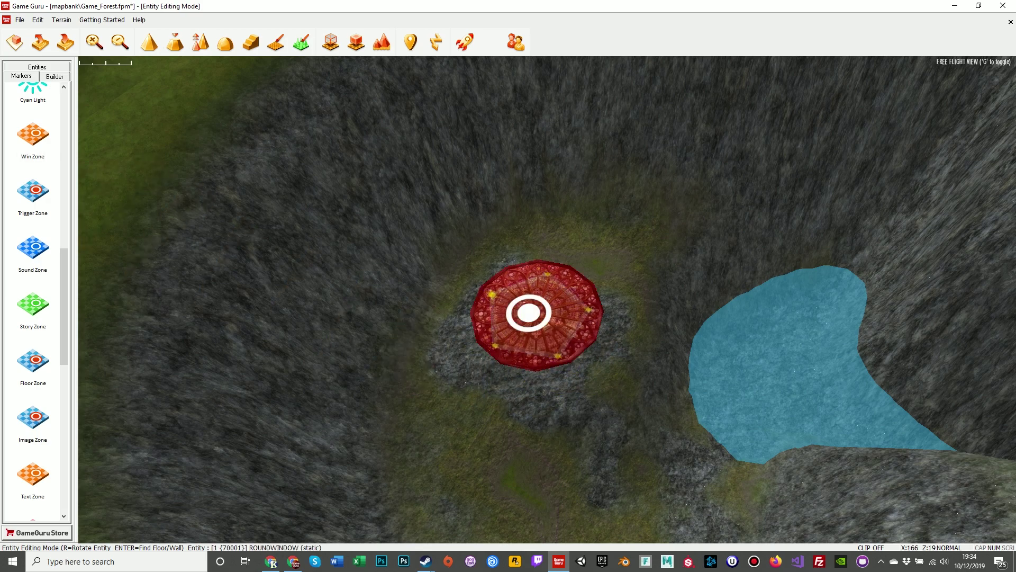
# - Stretch the win zone's five corner points outward to the rim of the round window and return to entity editing
pyautogui.moveTo(492, 294); pyautogui.dragTo(475, 284)
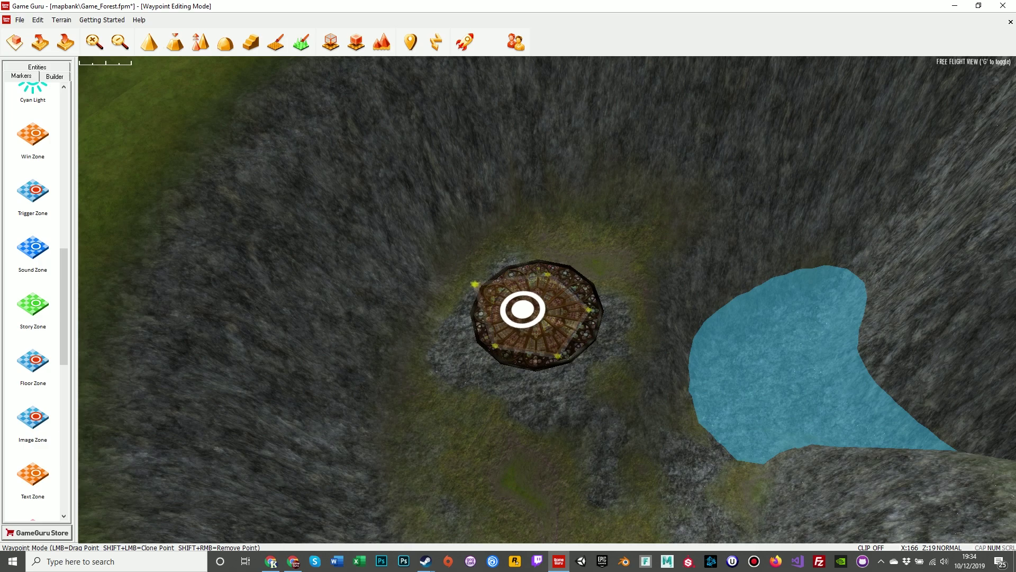
pyautogui.moveTo(548, 274); pyautogui.dragTo(555, 257)
pyautogui.moveTo(589, 310); pyautogui.dragTo(611, 307)
pyautogui.moveTo(558, 355); pyautogui.dragTo(563, 372)
pyautogui.moveTo(495, 345); pyautogui.dragTo(478, 361)
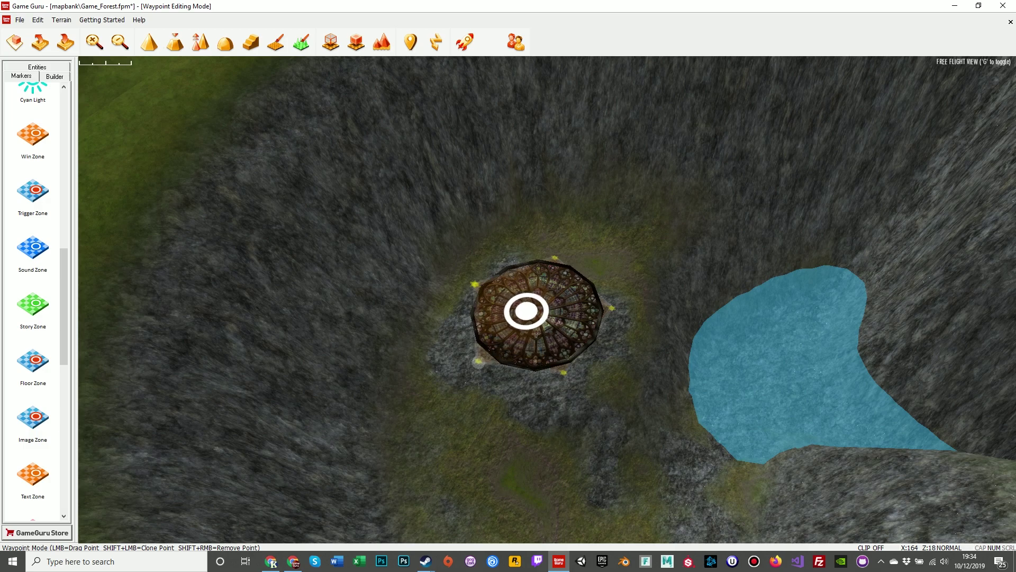
pyautogui.press('t')
pyautogui.press('e')
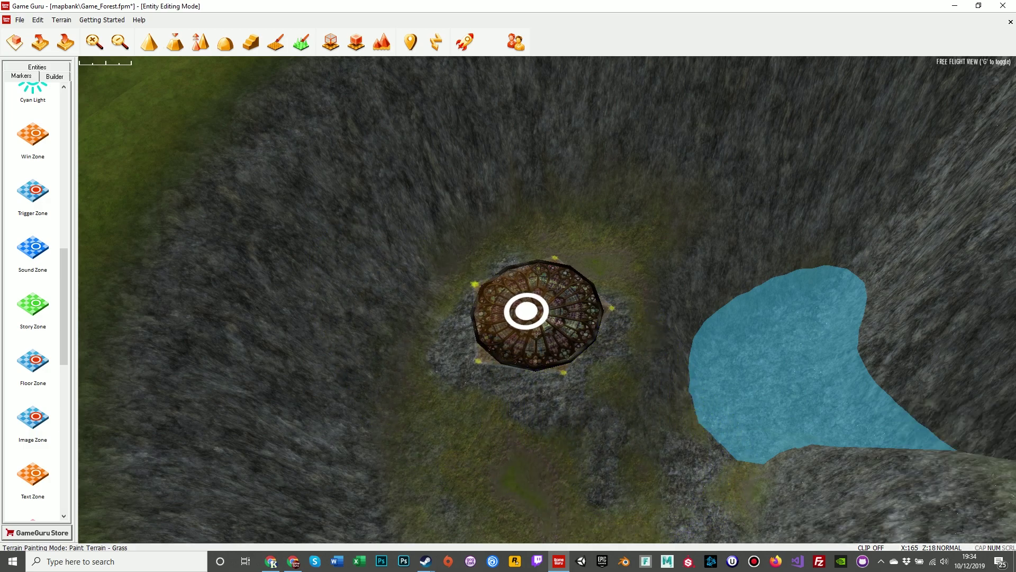
# - Set the If Used value of the win zone on the round window to Game_Tower and nudge the zone slightly on the window
pyautogui.click(527, 311)
pyautogui.moveTo(541, 330)
pyautogui.mouseDown()
pyautogui.moveTo(553, 333)
pyautogui.moveTo(545, 329)
pyautogui.mouseUp()
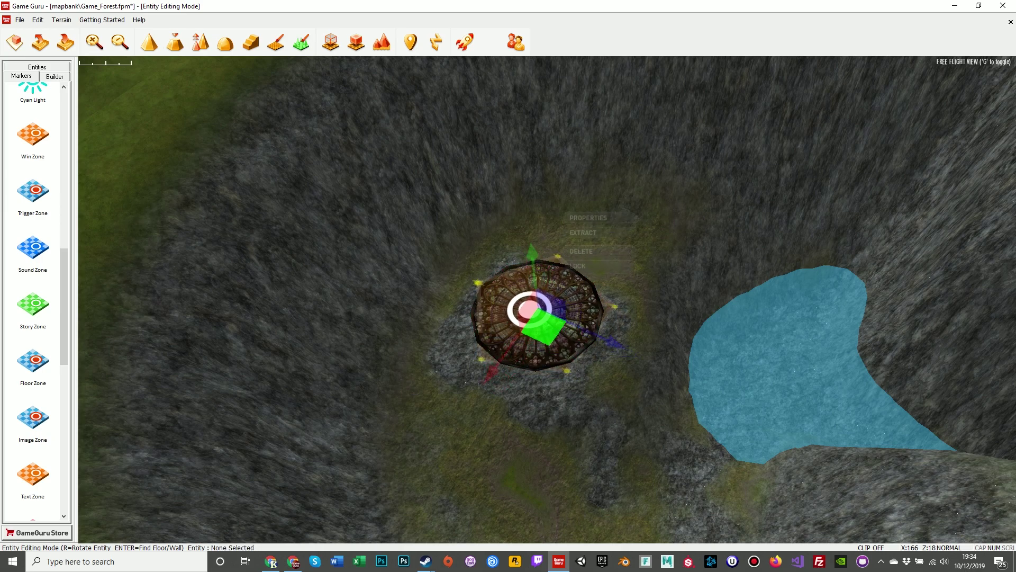
pyautogui.click(587, 217)
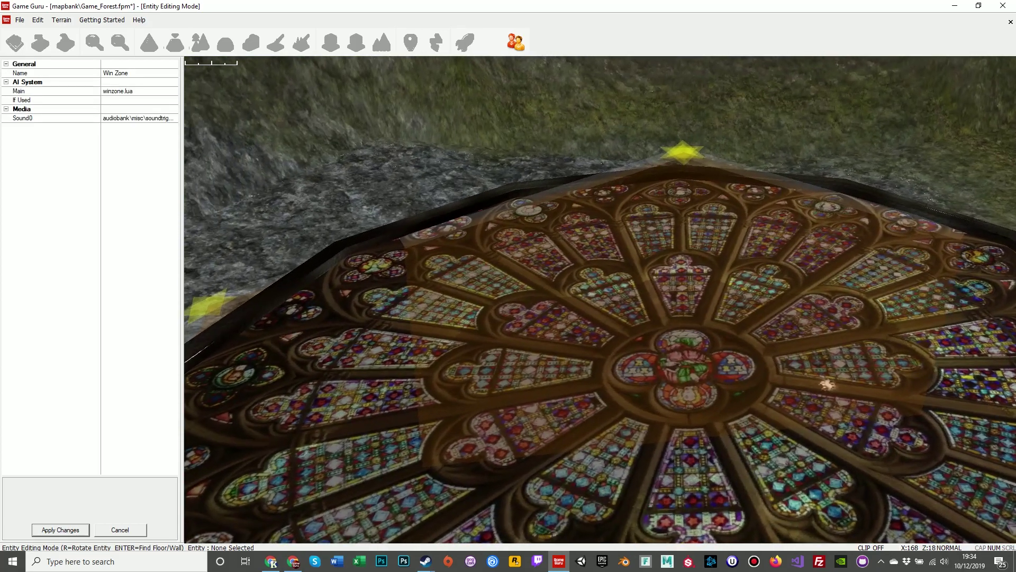
pyautogui.click(132, 100)
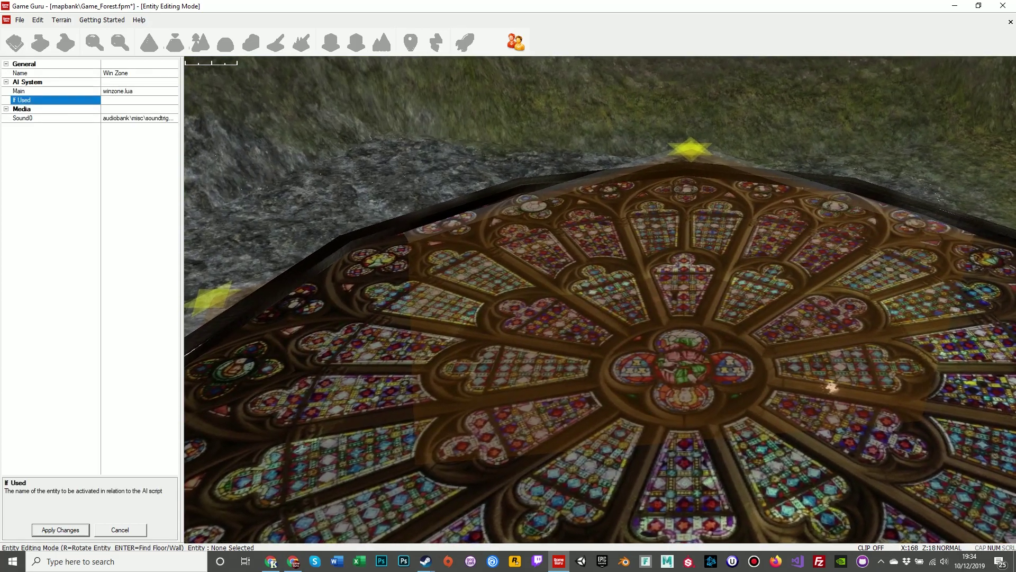
pyautogui.write('Game_Tower')
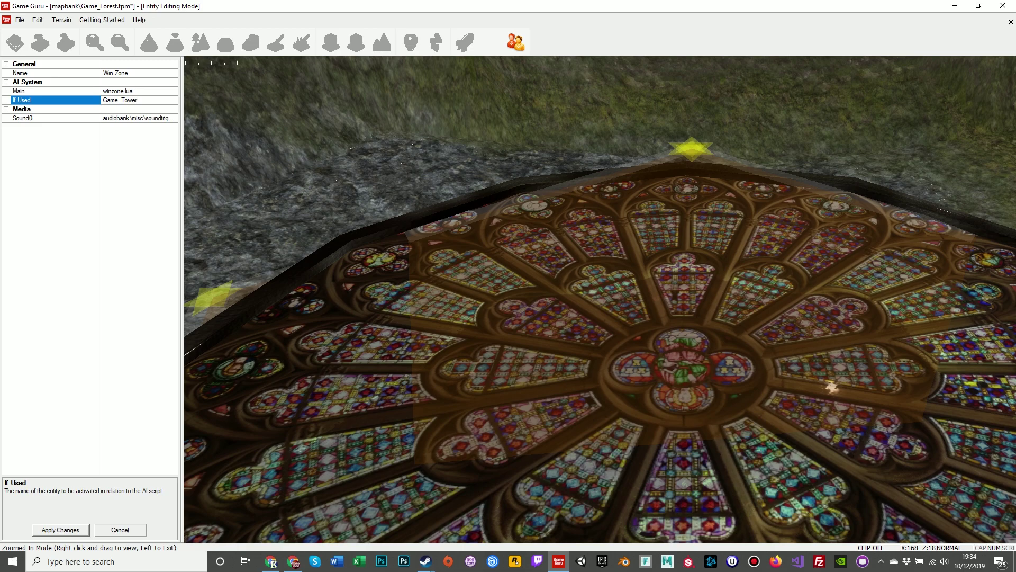
pyautogui.click(60, 530)
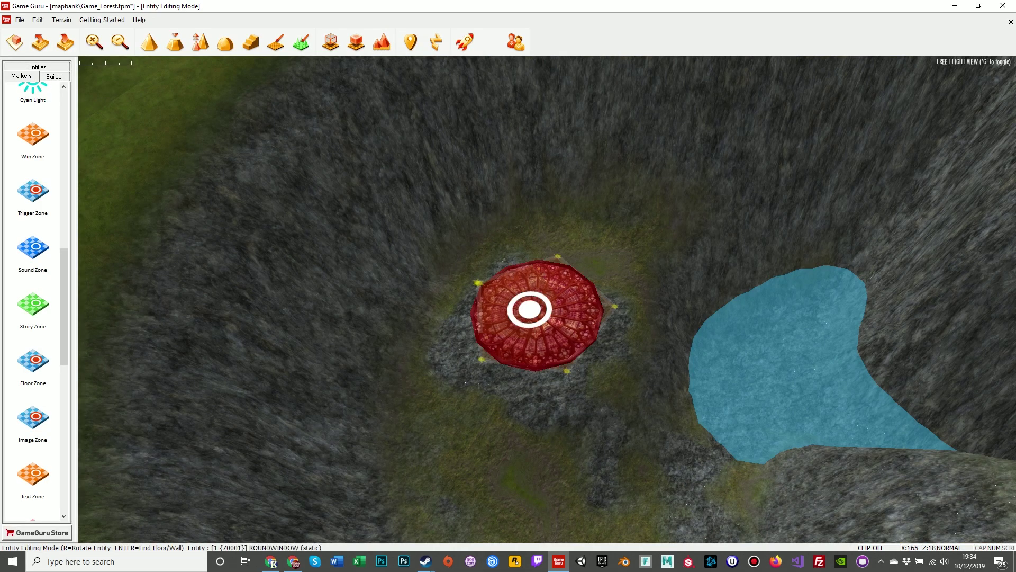
pyautogui.click(534, 317)
pyautogui.moveTo(516, 254); pyautogui.dragTo(516, 249)
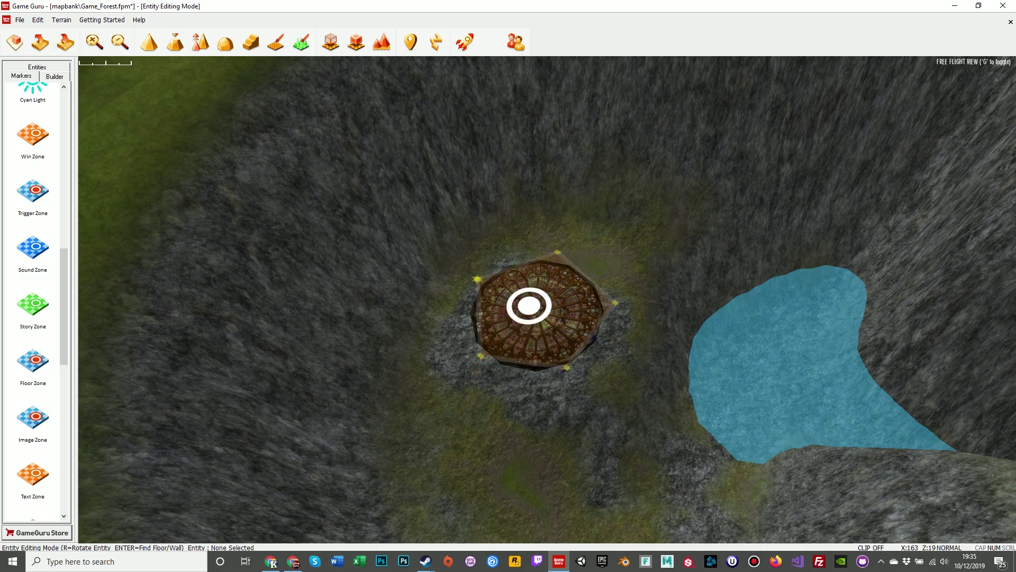
# - Save the Game_Forest level and open the recent level Game_Tower.fpm
pyautogui.click(20, 20)
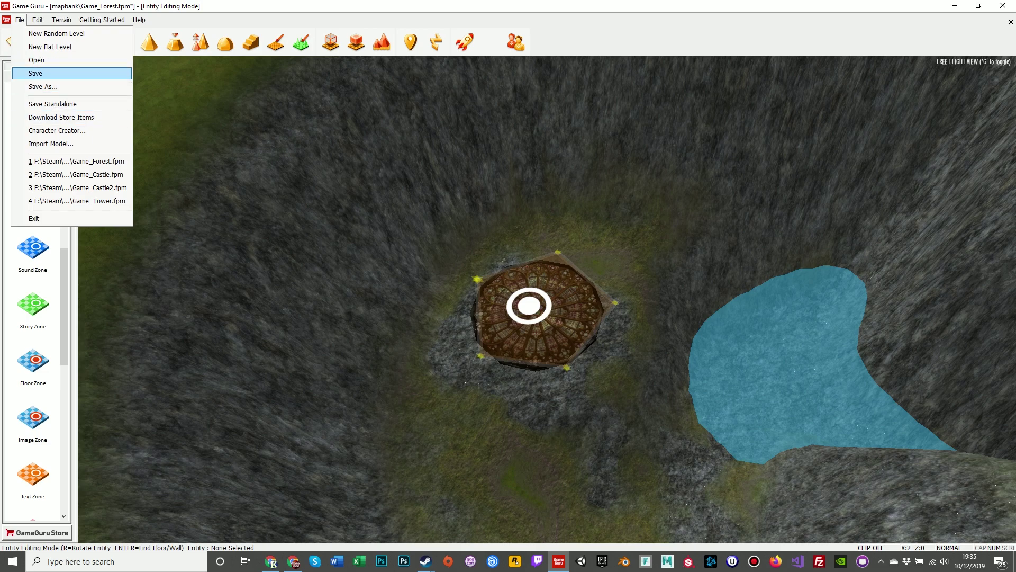
pyautogui.click(42, 73)
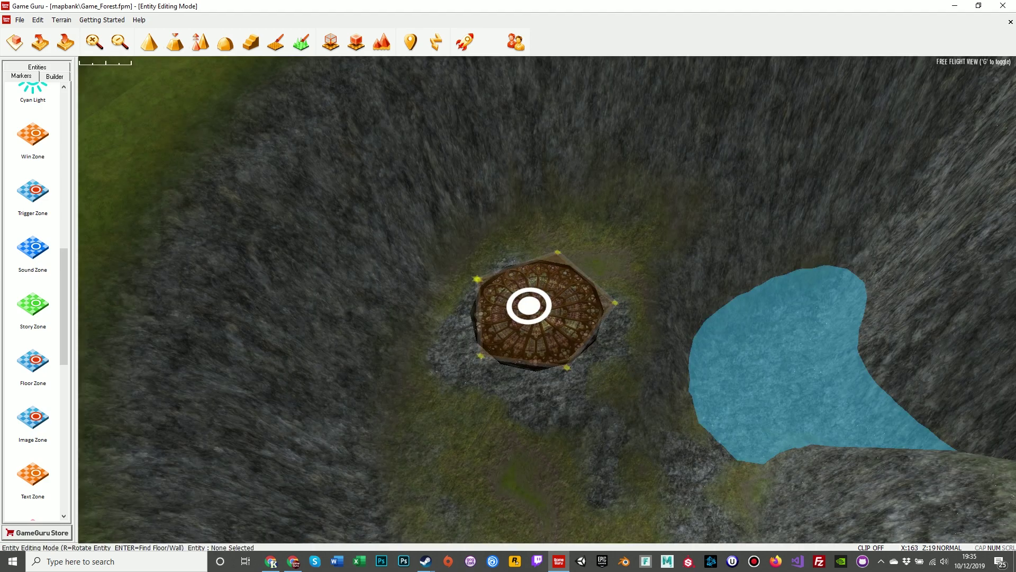
pyautogui.click(19, 20)
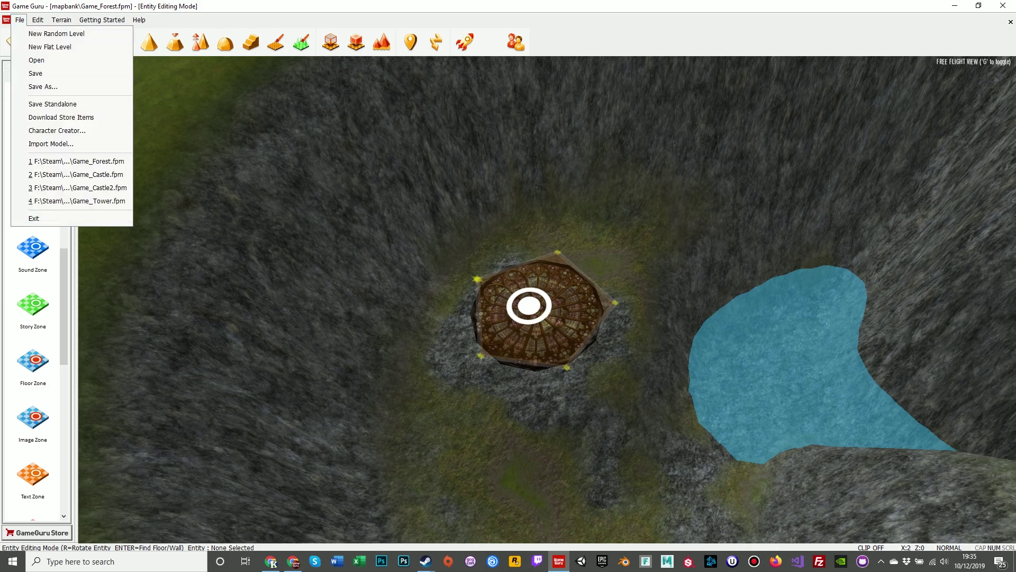
pyautogui.click(77, 201)
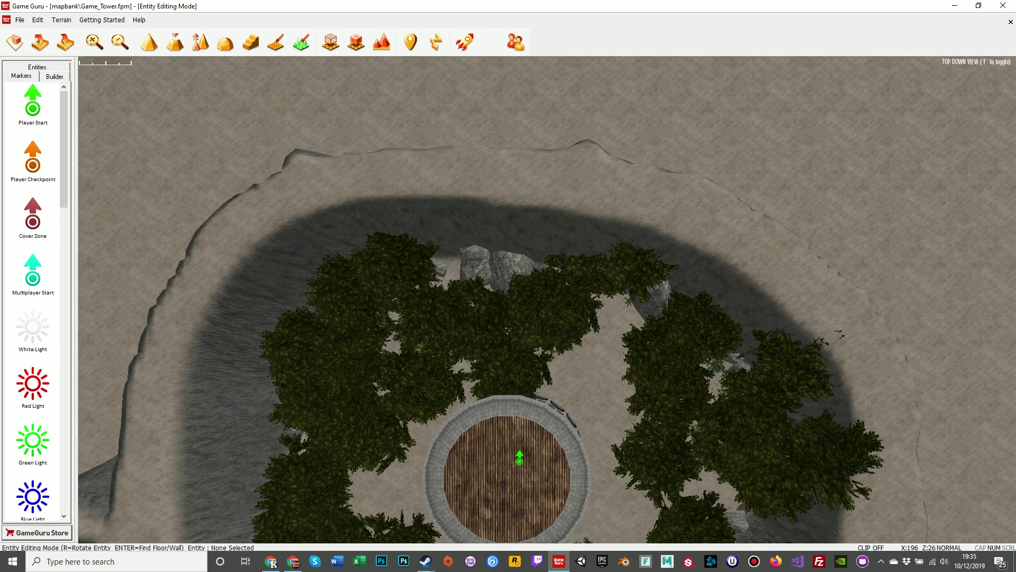
# - Move the mossy stone staircase forward, away from the wall with the carved animal heads
pyautogui.press('f')
pyautogui.press('w')
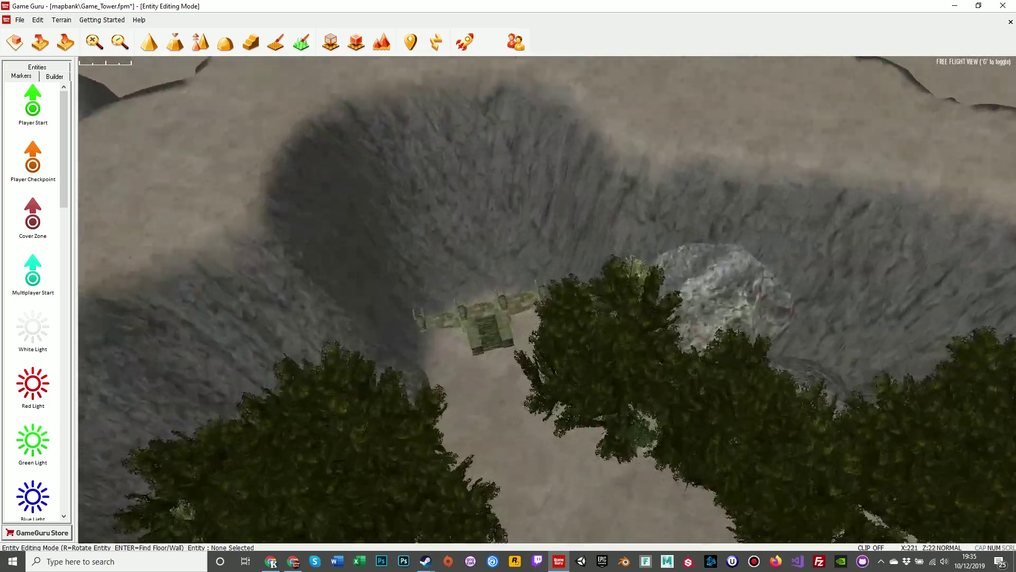
pyautogui.press('w')
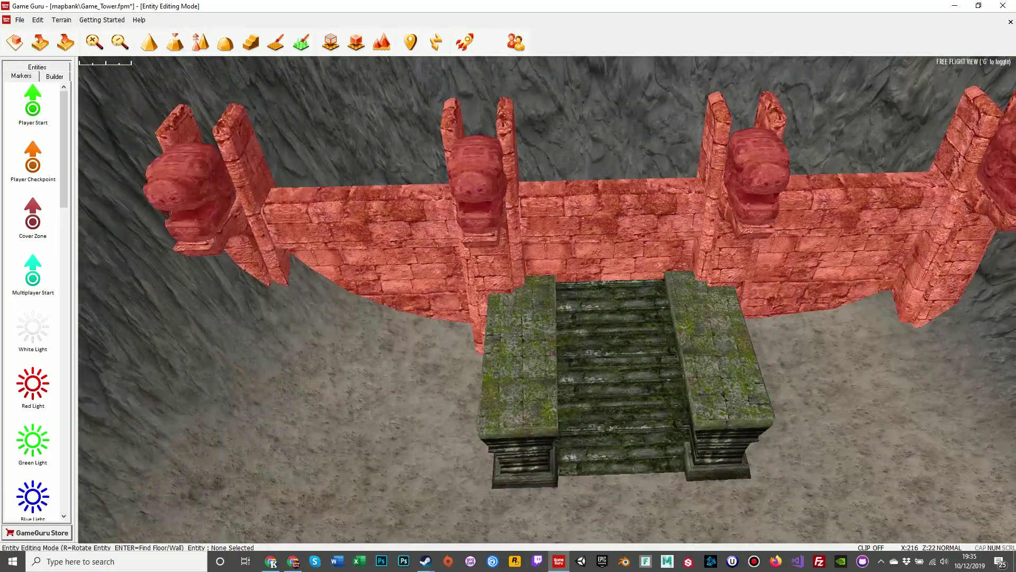
pyautogui.press('d')
pyautogui.click(471, 366)
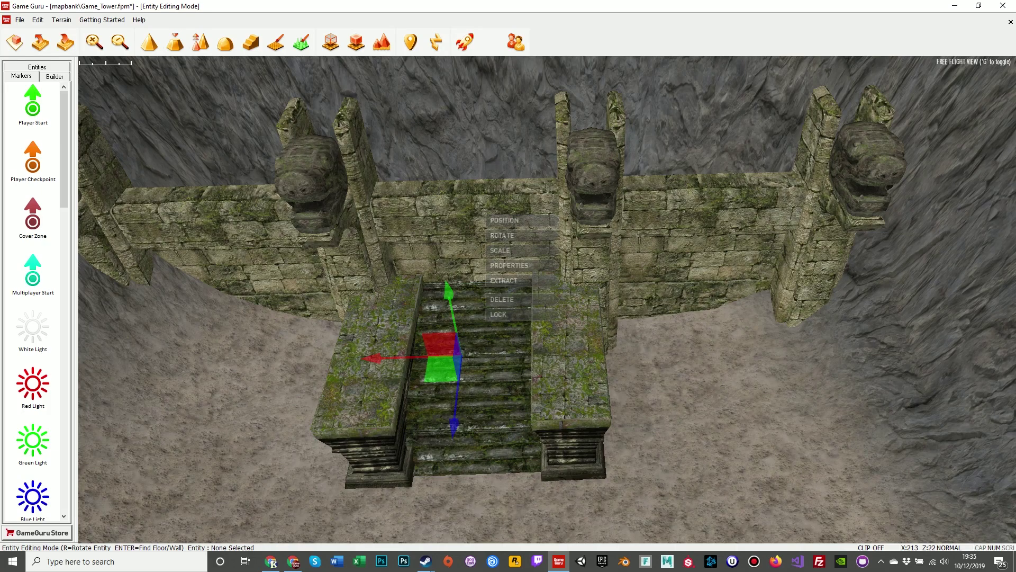
pyautogui.moveTo(454, 427); pyautogui.dragTo(448, 485)
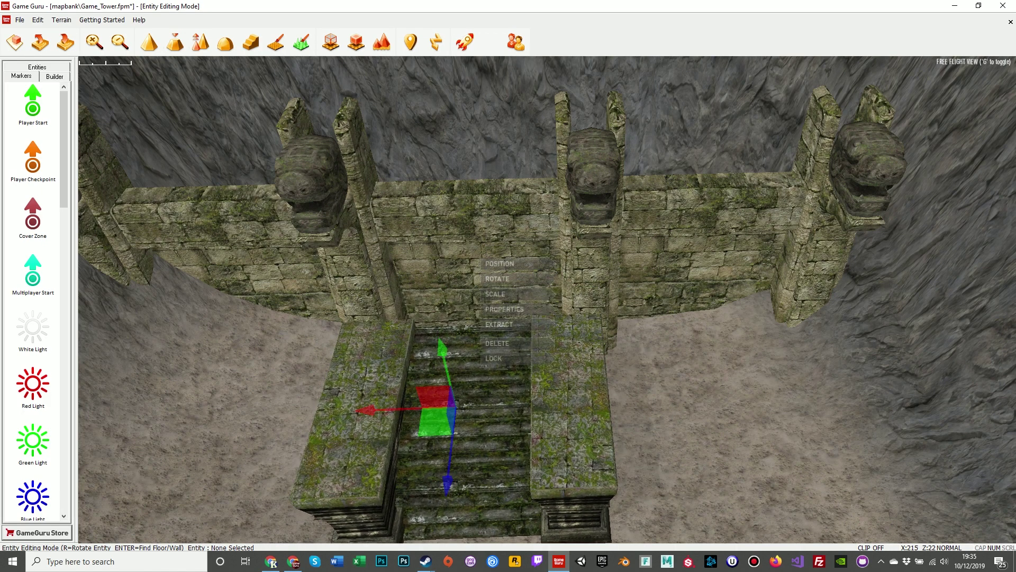
# - Place a Win Zone marker on the steps of the mossy staircase
pyautogui.click(37, 68)
pyautogui.click(21, 67)
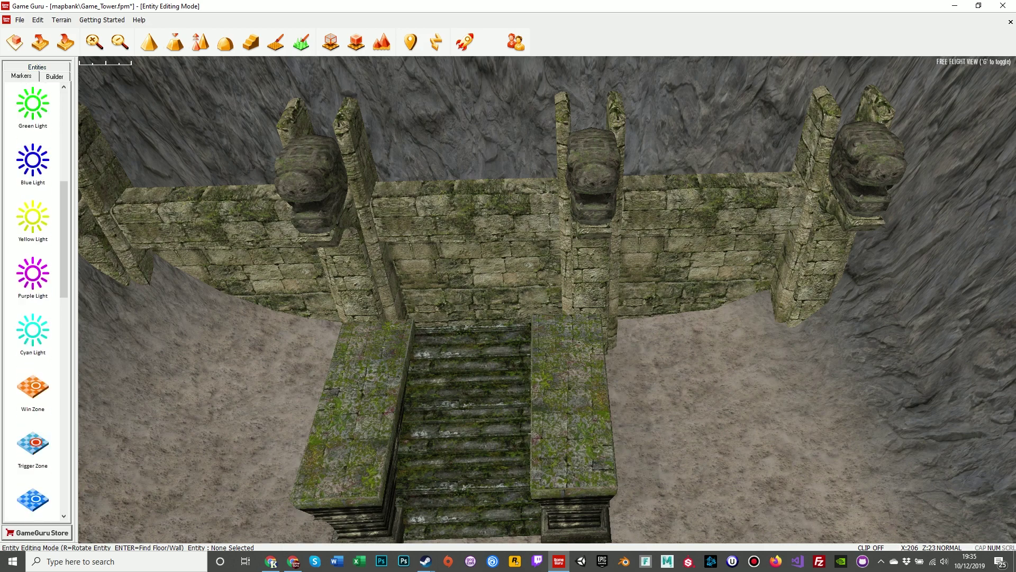
pyautogui.click(33, 387)
pyautogui.click(470, 399)
# - Set the If Used value of the staircase's win zone to Game_Castle2 and apply the changes
pyautogui.click(521, 300)
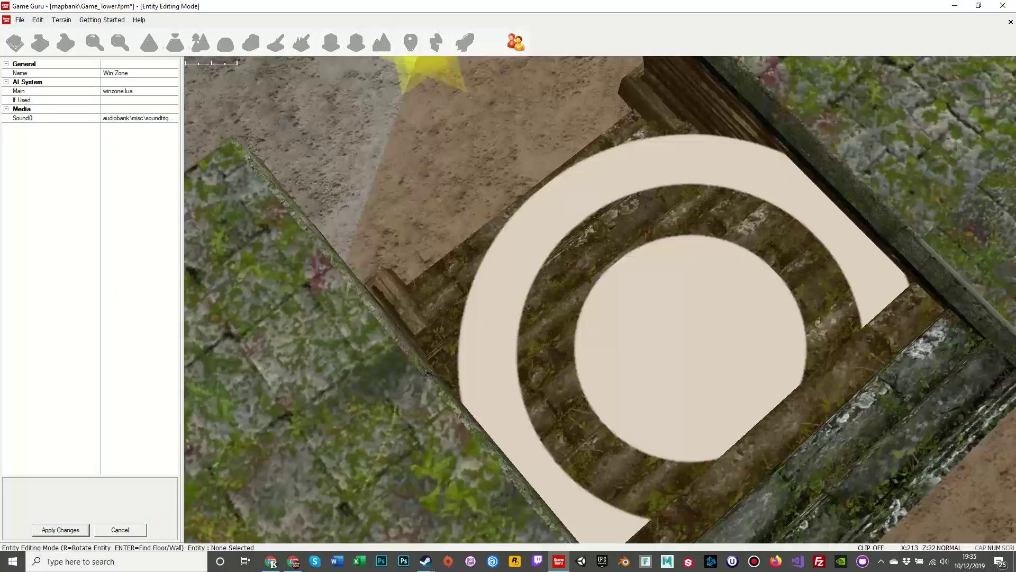
pyautogui.write('Game_Castle2')
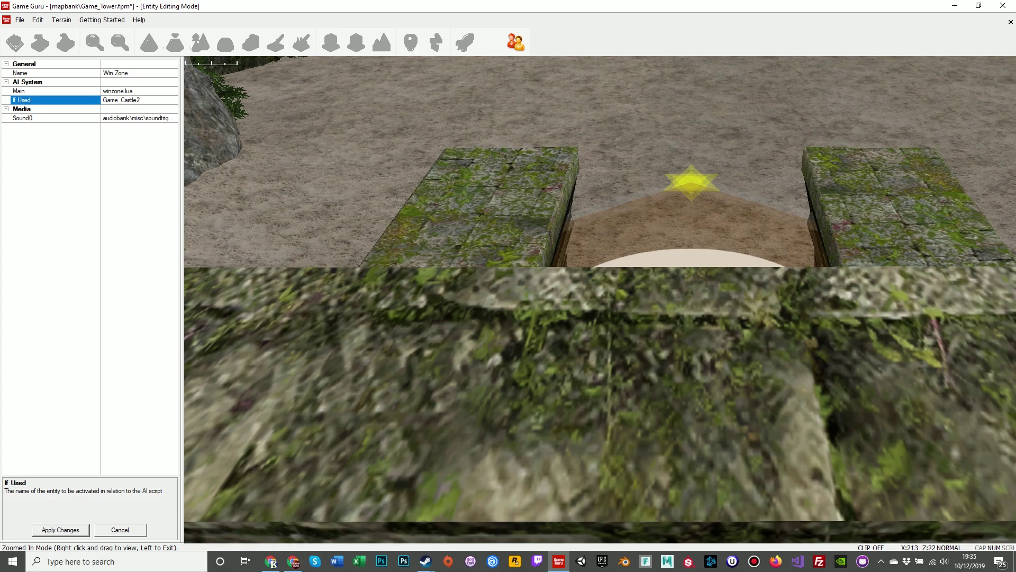
pyautogui.click(60, 530)
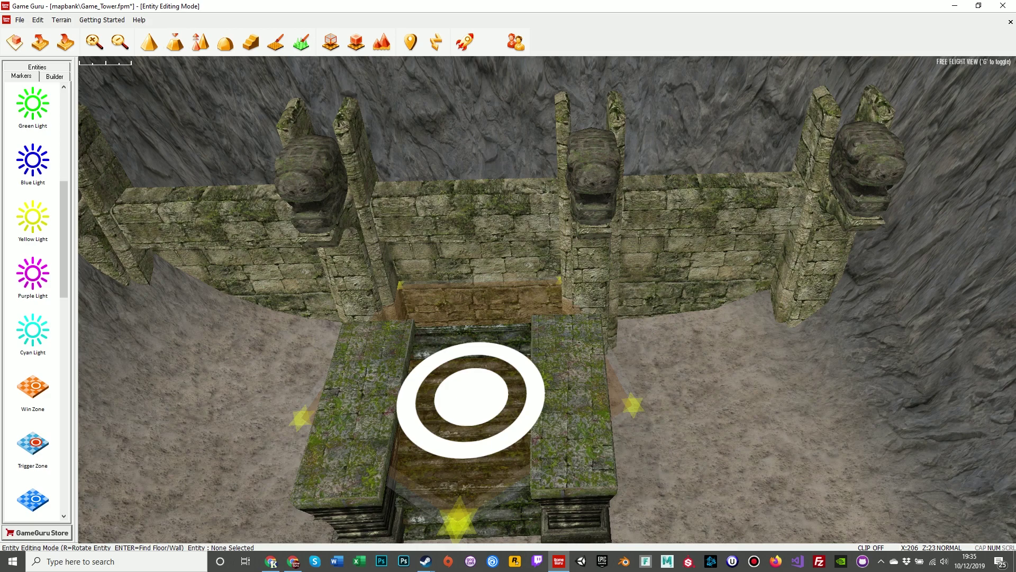
# - Save the Game_Tower level and open the recent level Game_Castle.fpm
pyautogui.click(19, 20)
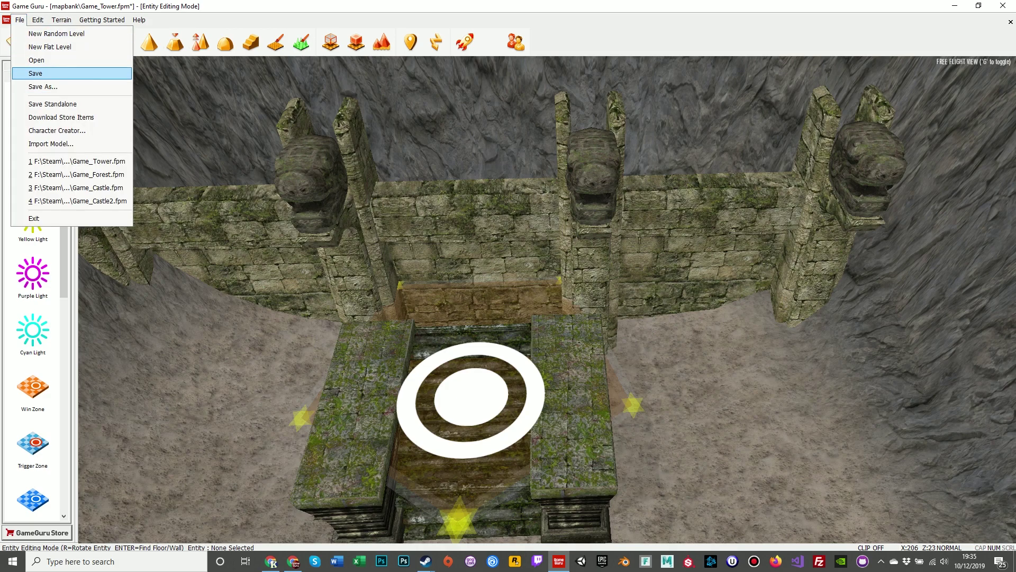
pyautogui.click(35, 73)
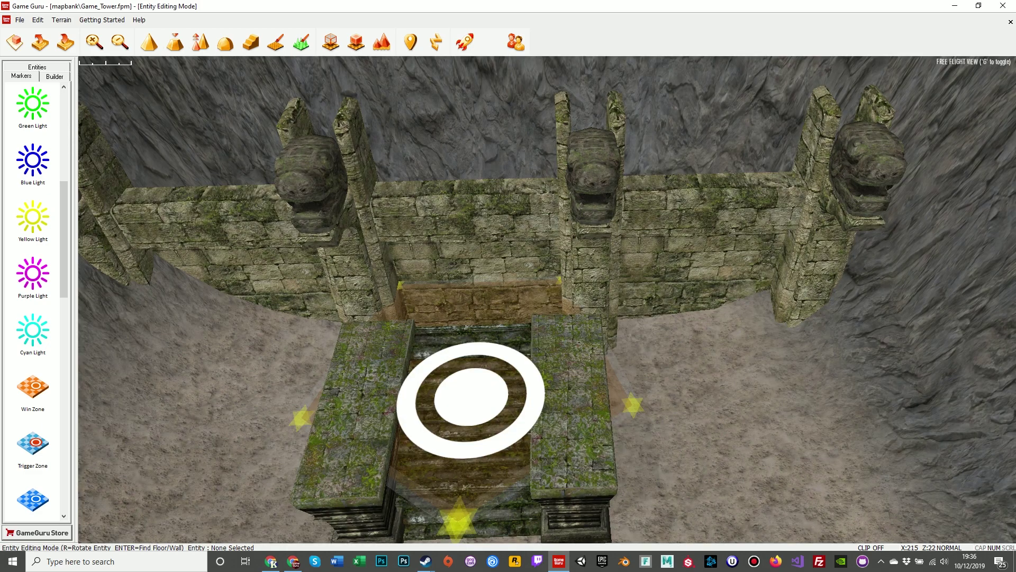
pyautogui.click(20, 20)
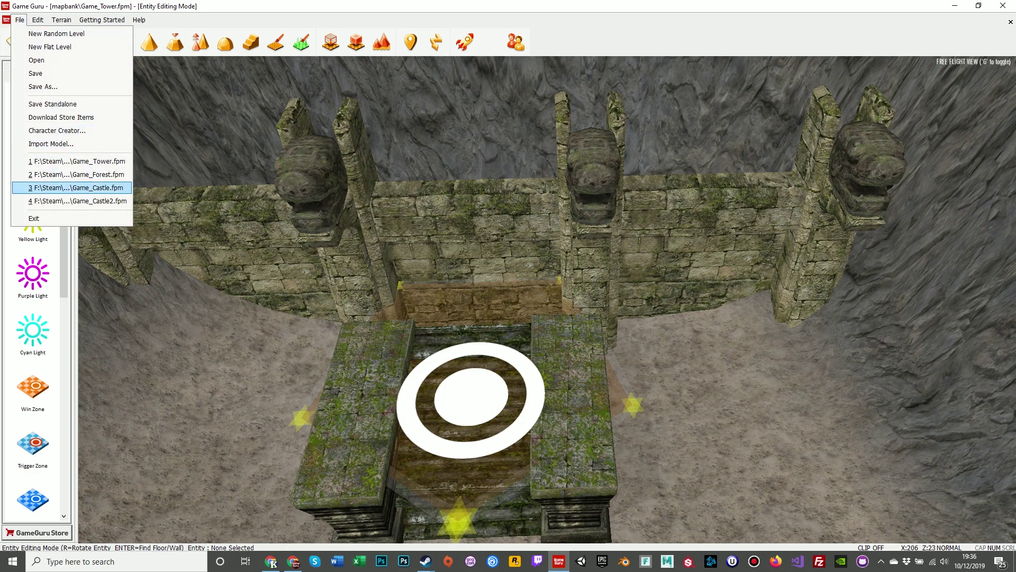
pyautogui.click(76, 187)
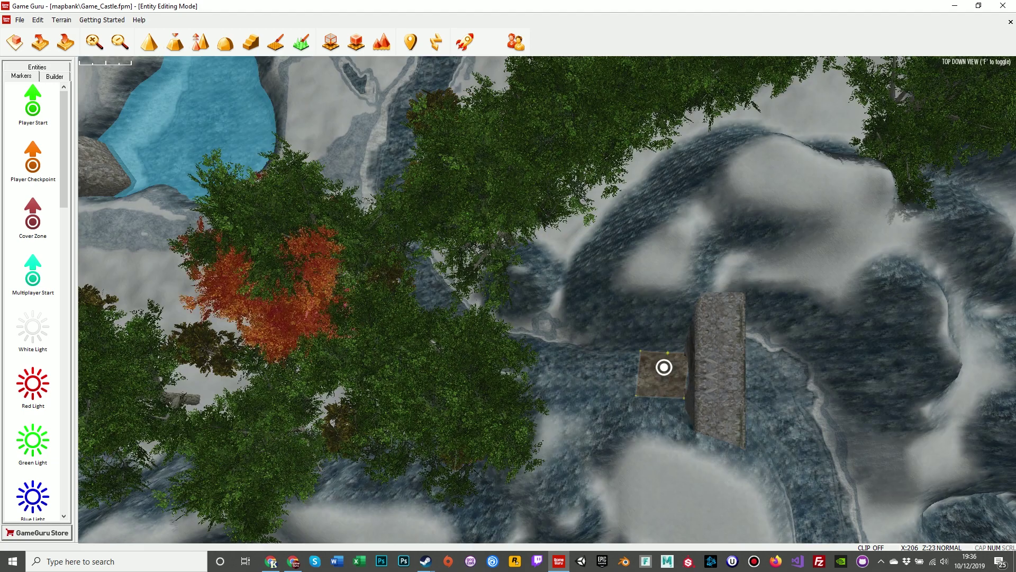
# - Inspect the path, pools, village and castle around the player start marker in Game_Castle
pyautogui.press('w')
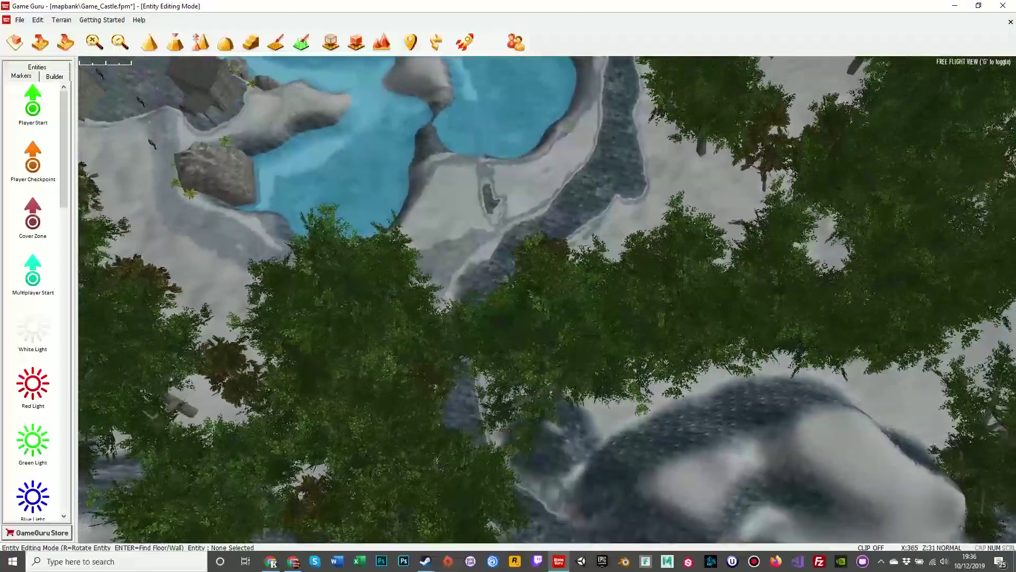
pyautogui.press('w')
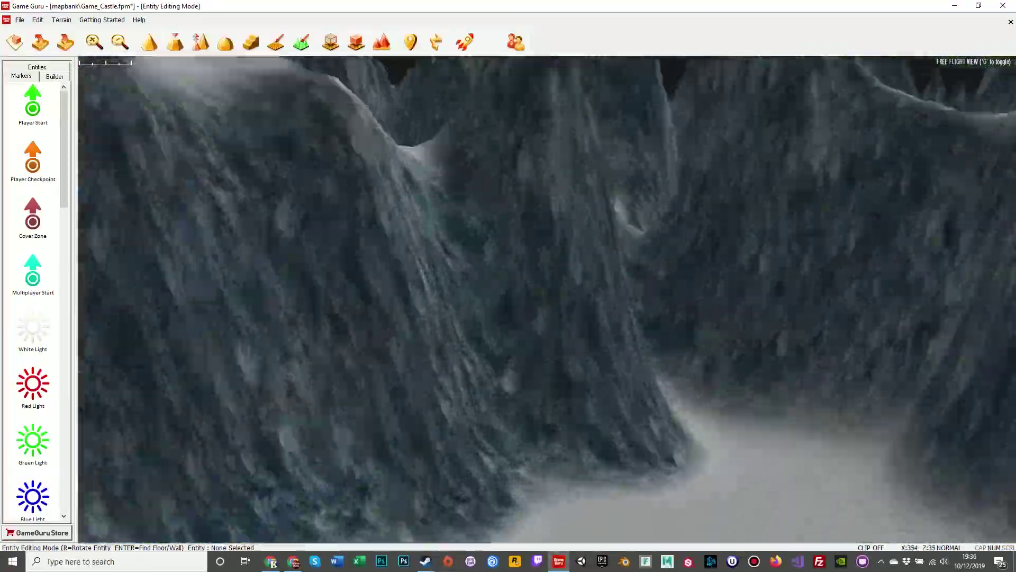
pyautogui.press('w')
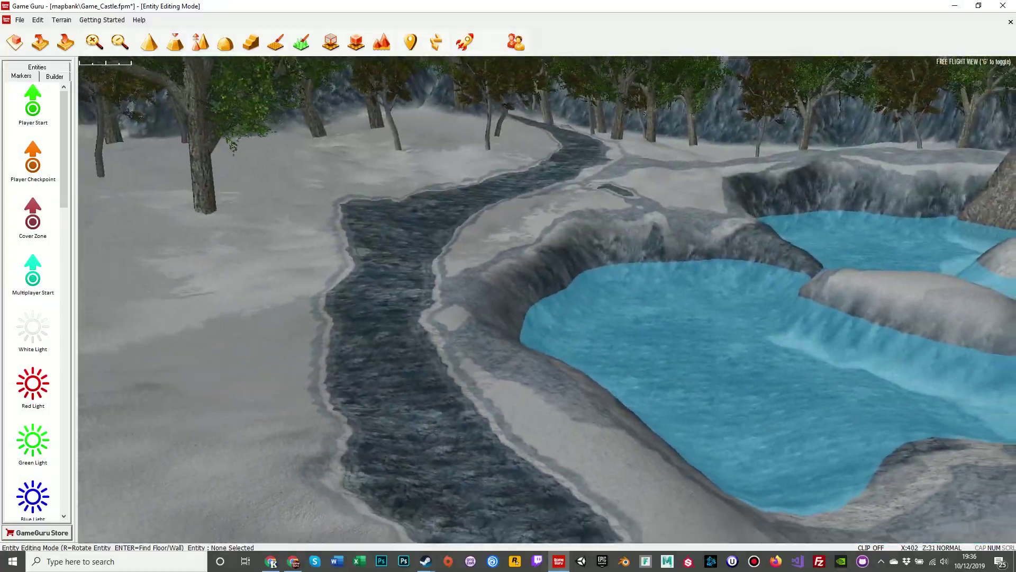
pyautogui.press('w')
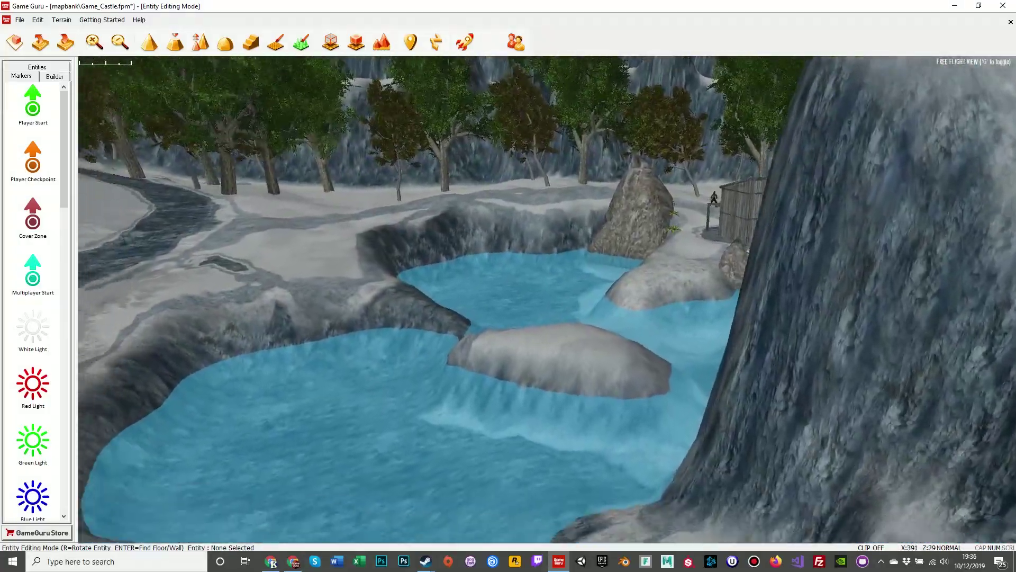
pyautogui.press('w')
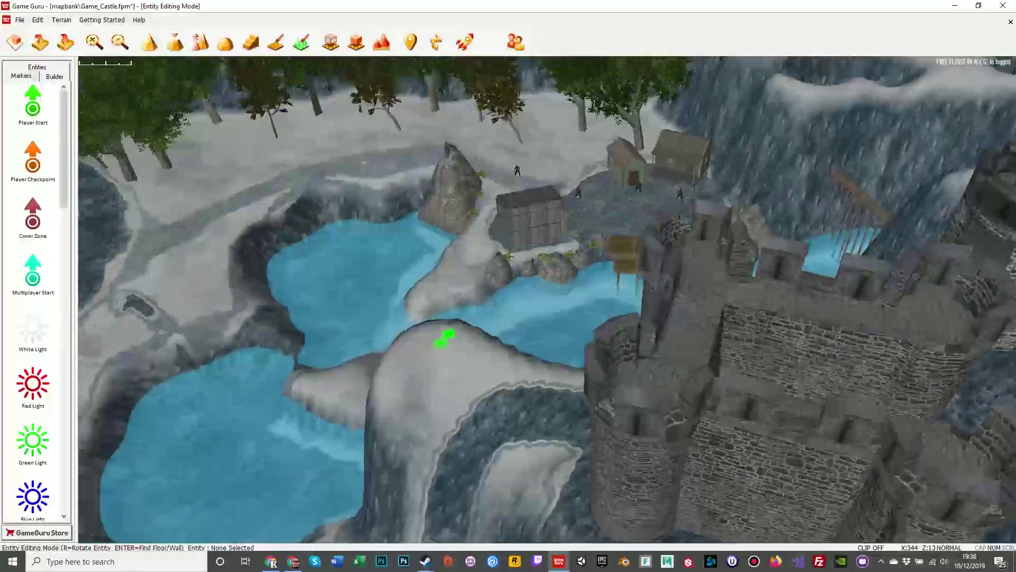
pyautogui.press('d')
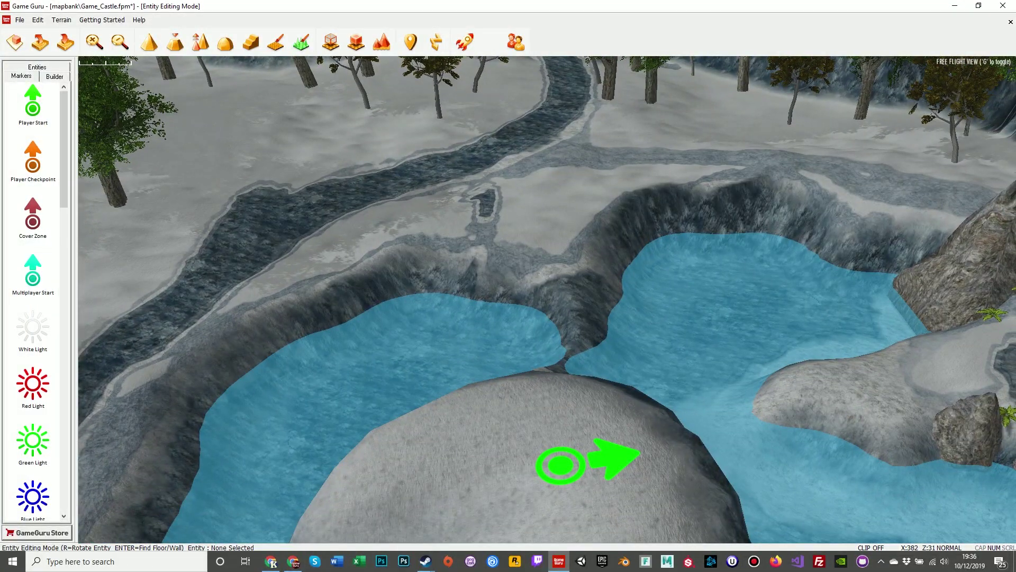
pyautogui.press('d')
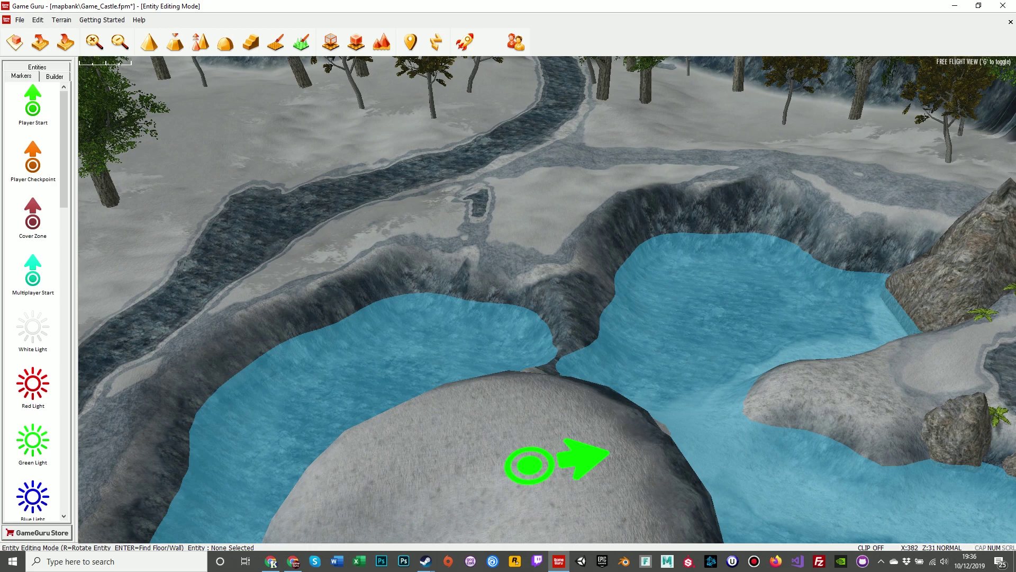
pyautogui.hotkey('alt', 'F9')
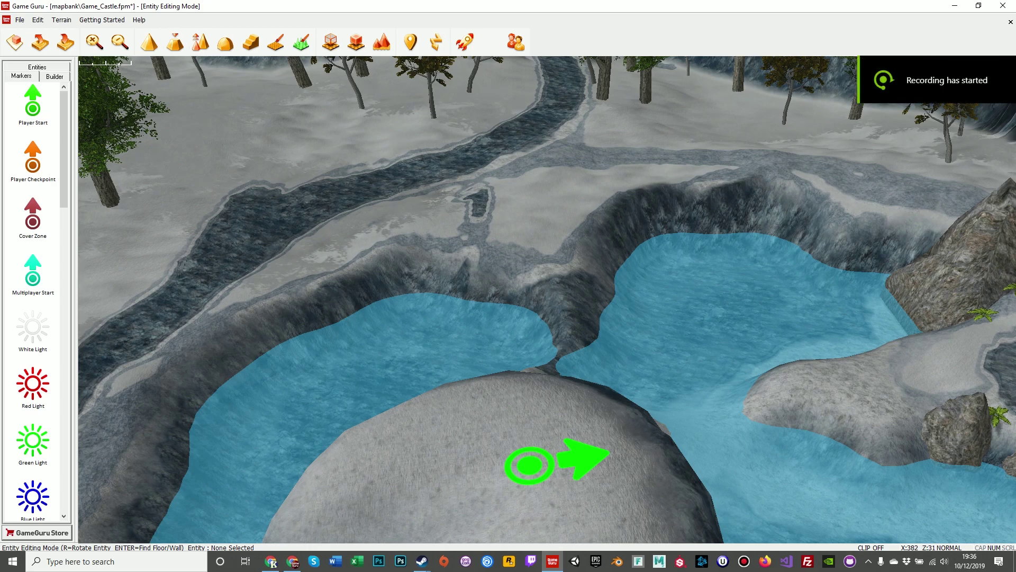
# - Start the Save Standalone export from Game_Castle without saving the level first
pyautogui.click(20, 20)
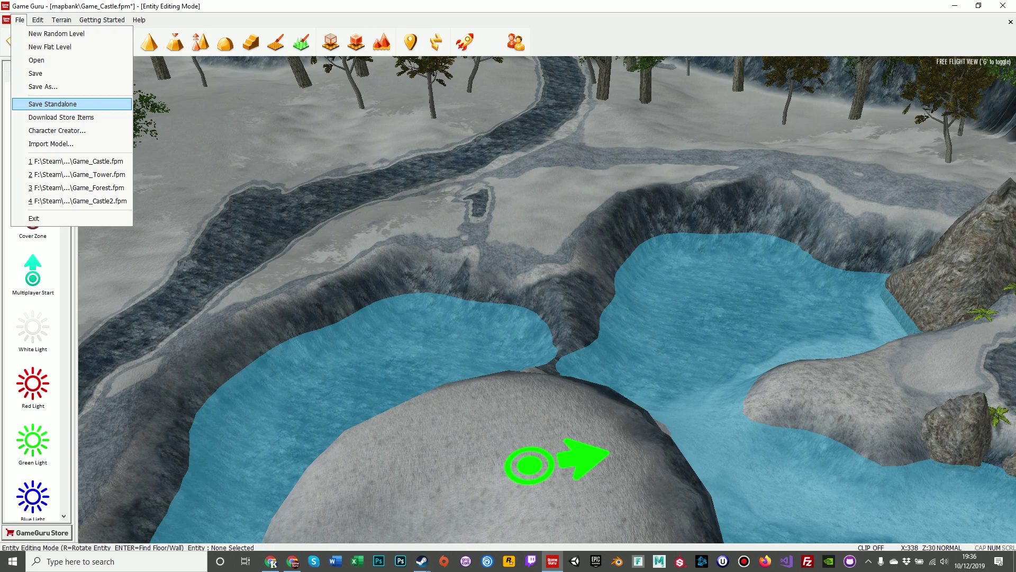
pyautogui.click(53, 104)
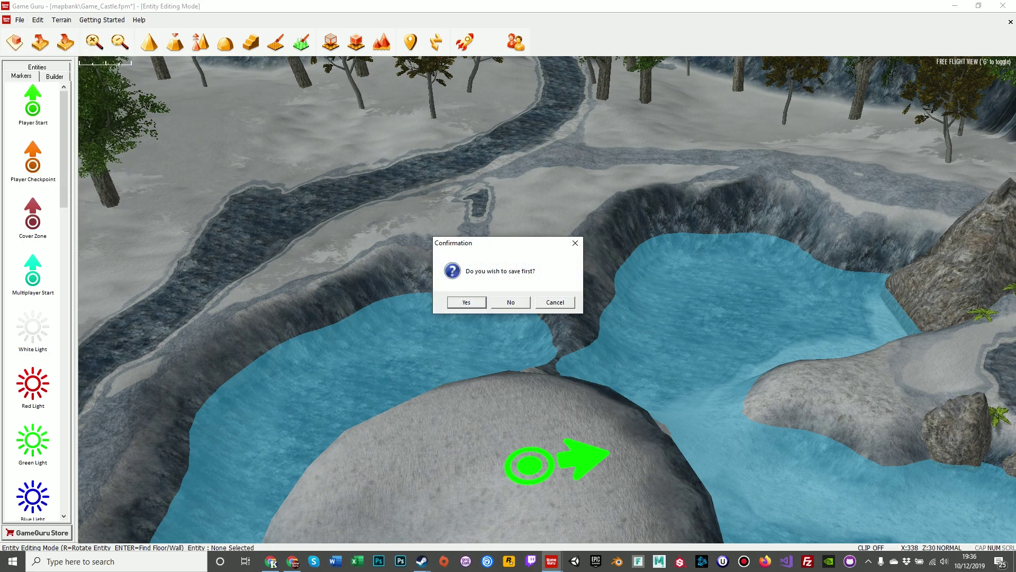
pyautogui.click(511, 302)
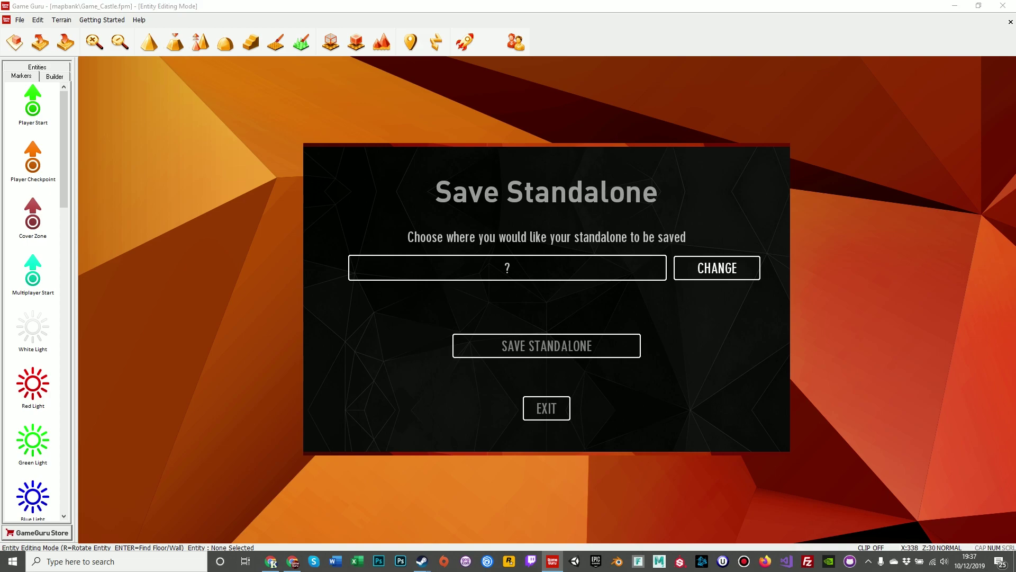
# - Create a folder named CastleGame2 inside mapbank while choosing where the standalone is saved
pyautogui.click(717, 268)
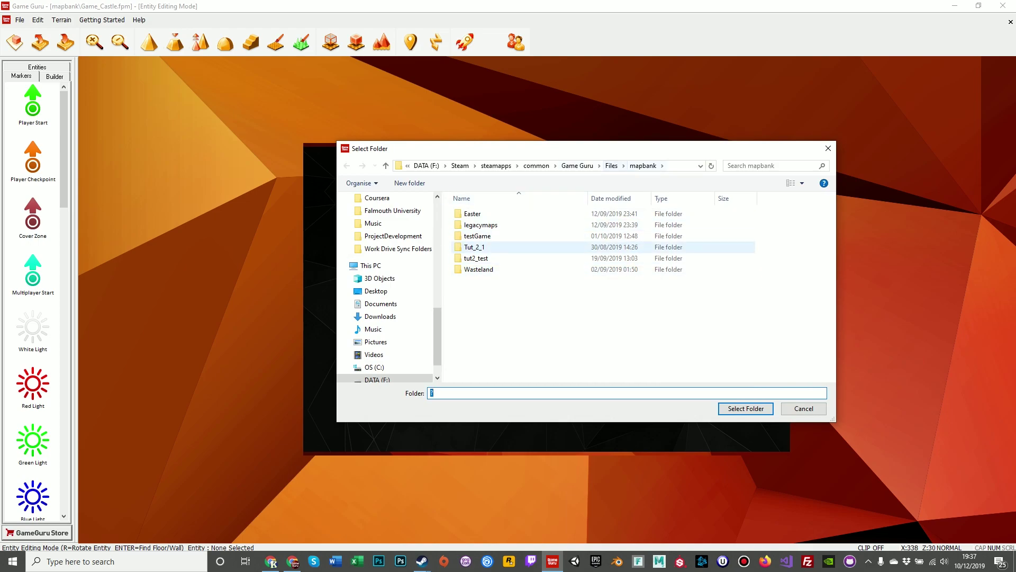
pyautogui.rightClick(502, 308)
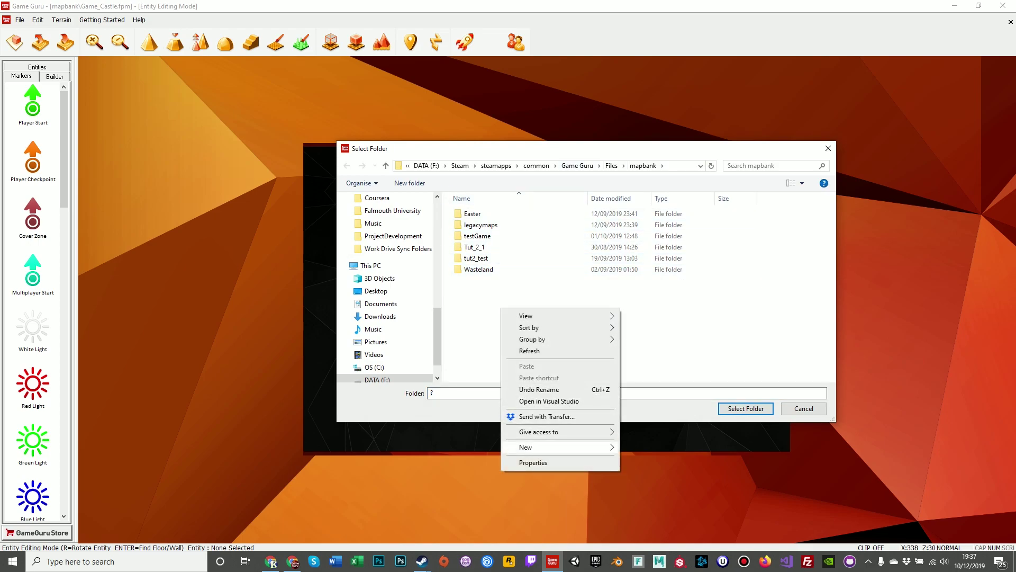
pyautogui.moveTo(529, 448)
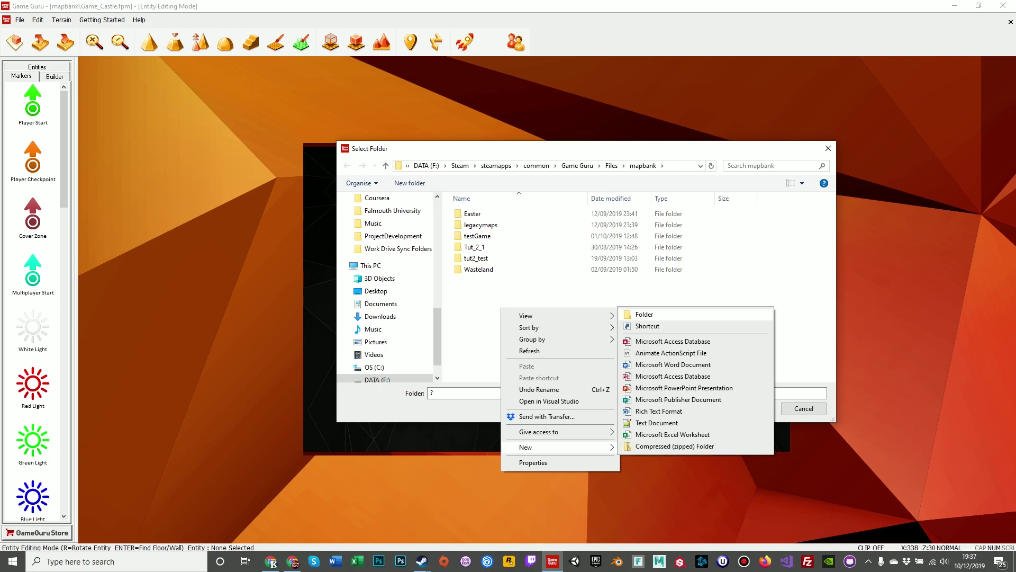
pyautogui.click(643, 314)
pyautogui.write('Castl')
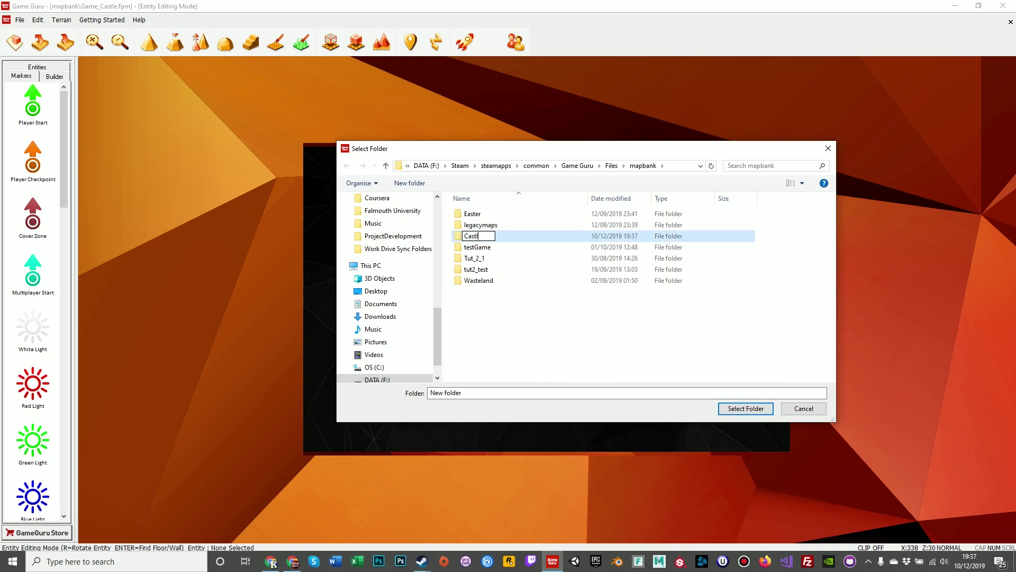
pyautogui.write('eGame2')
pyautogui.press('Return')
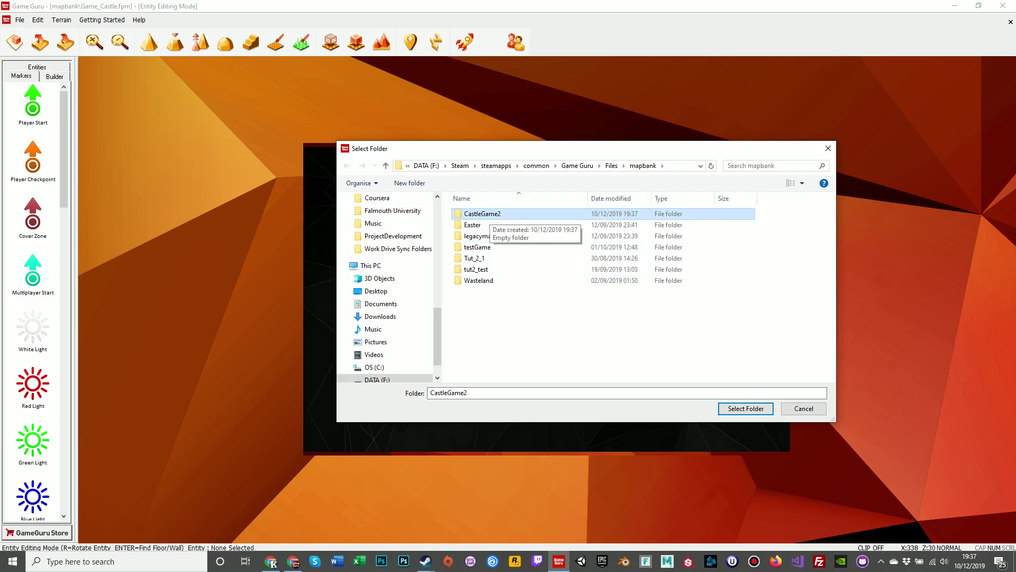
# - Choose the CastleGame2 folder as the standalone's destination and save the standalone
pyautogui.doubleClick(482, 214)
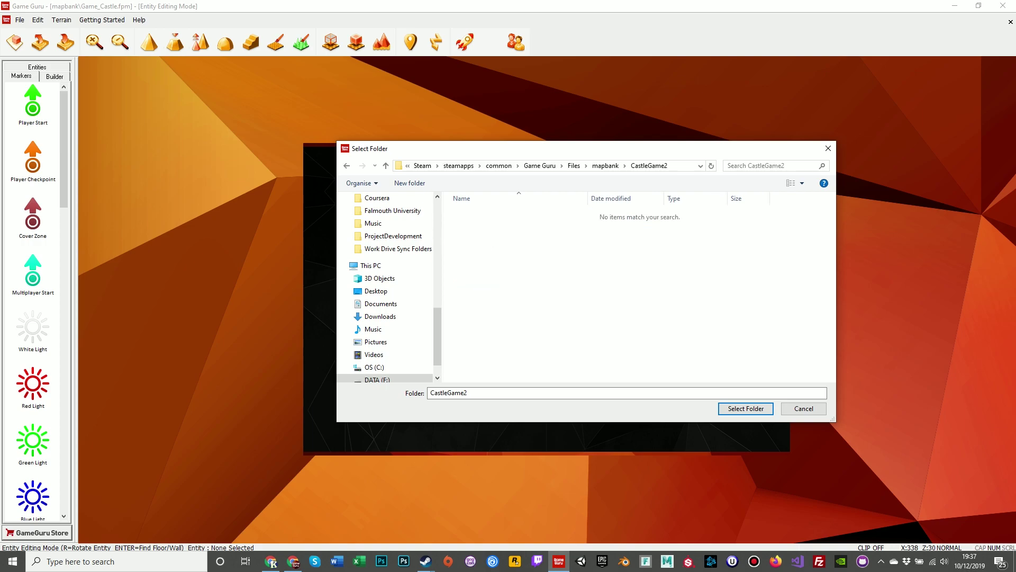
pyautogui.click(746, 408)
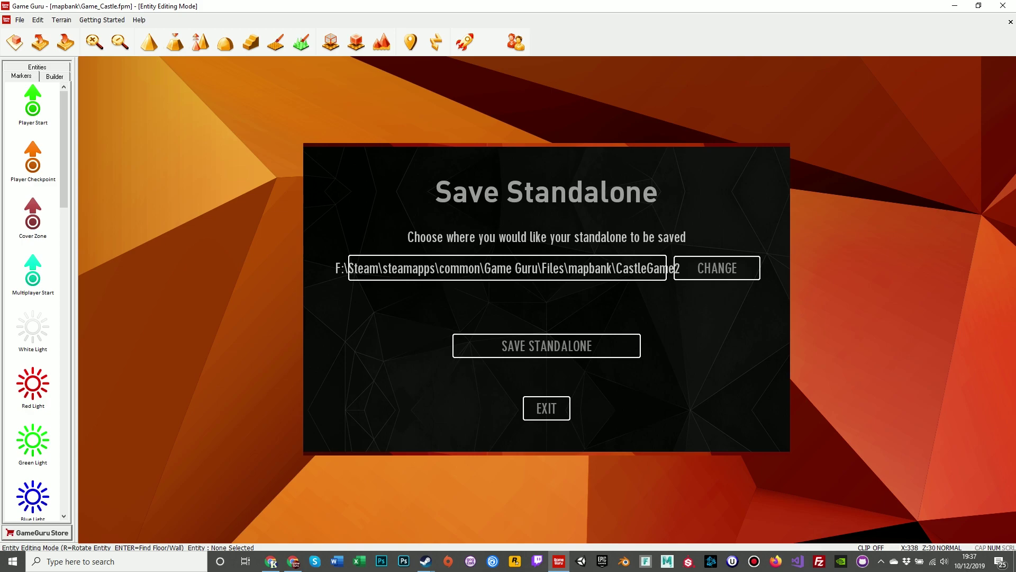
pyautogui.click(547, 346)
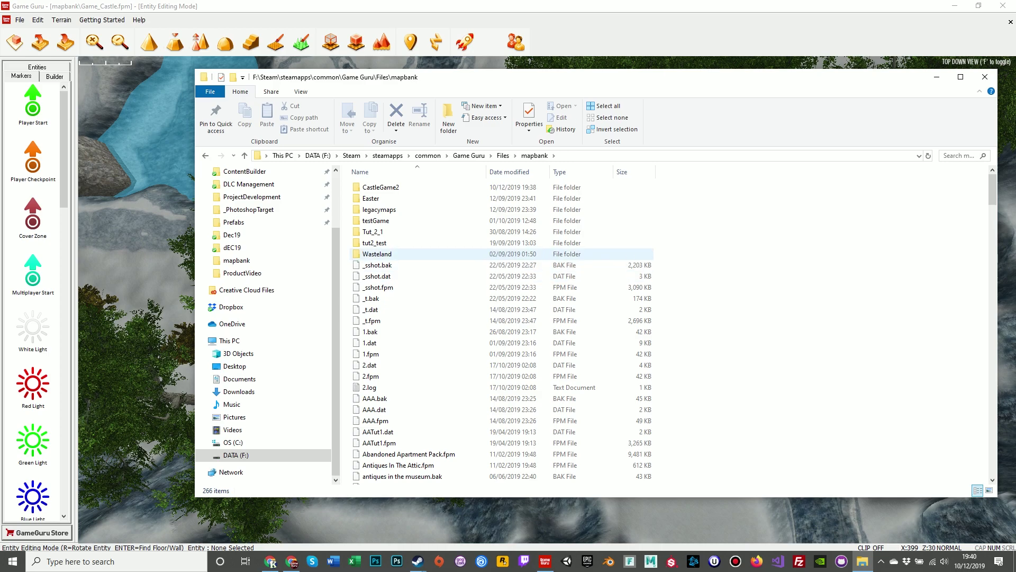
# - Open the exported CastleGame2 folder in File Explorer and check its full path
pyautogui.click(381, 188)
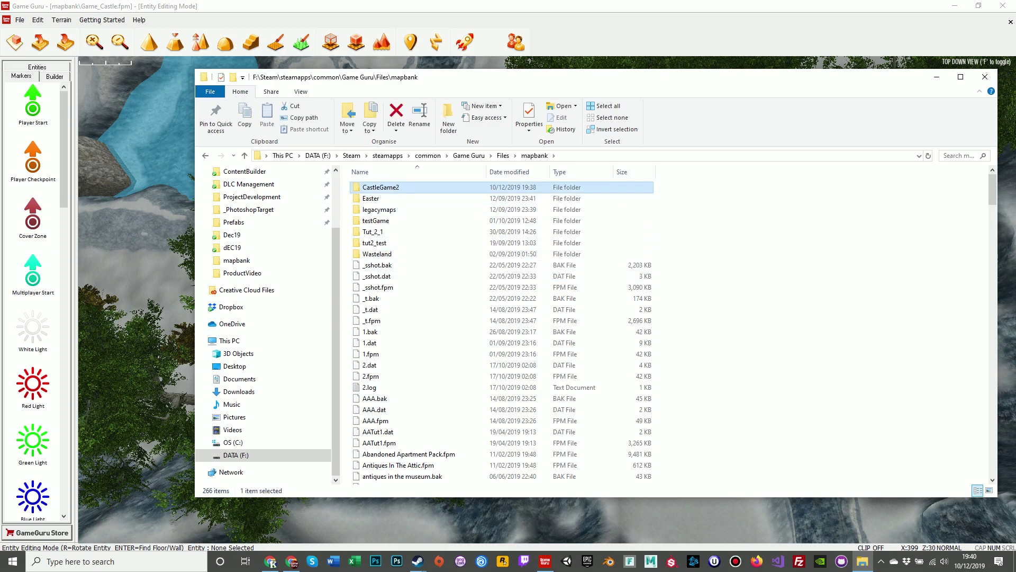
pyautogui.doubleClick(381, 187)
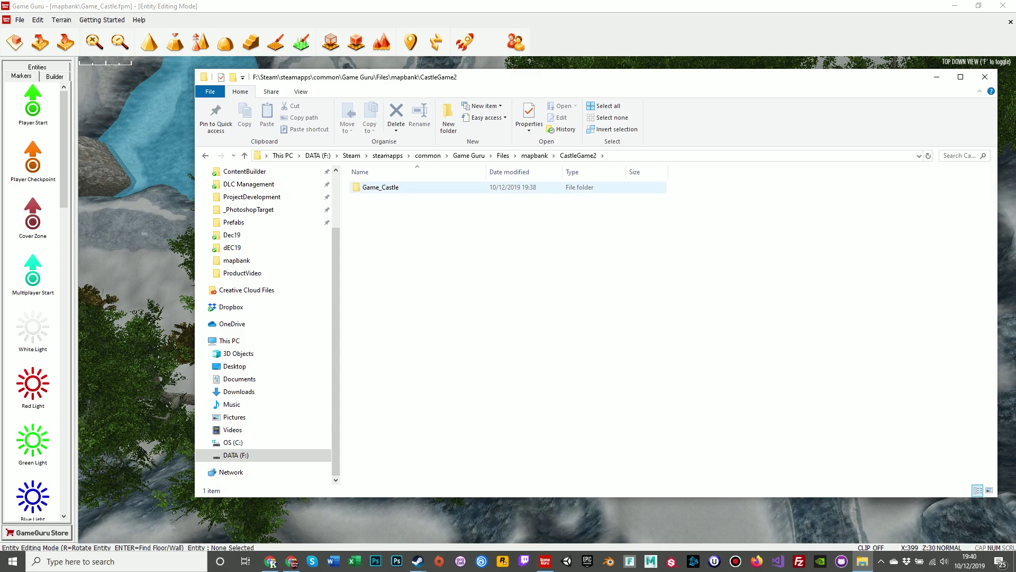
pyautogui.hotkey('alt', 'd')
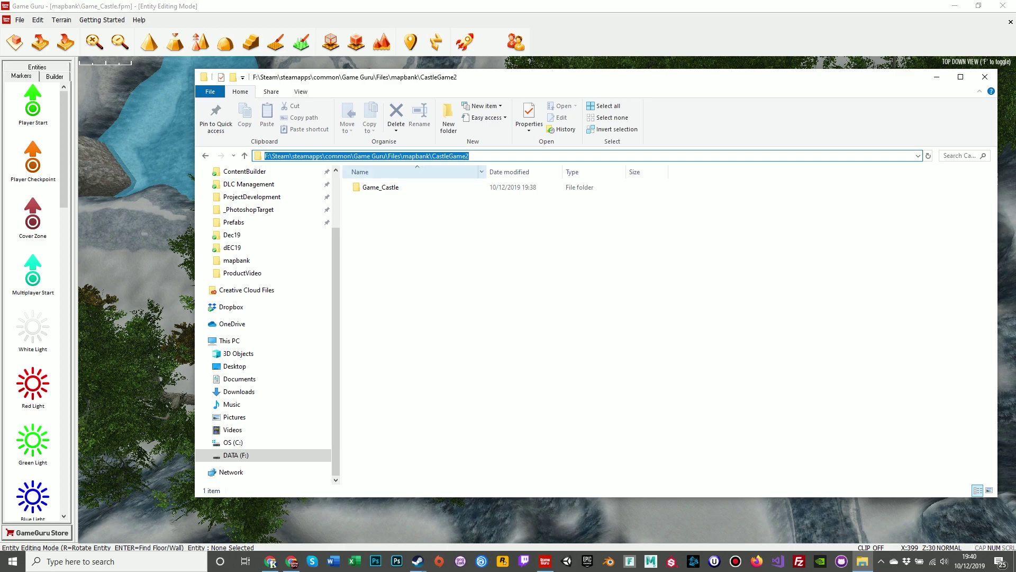
pyautogui.click(439, 239)
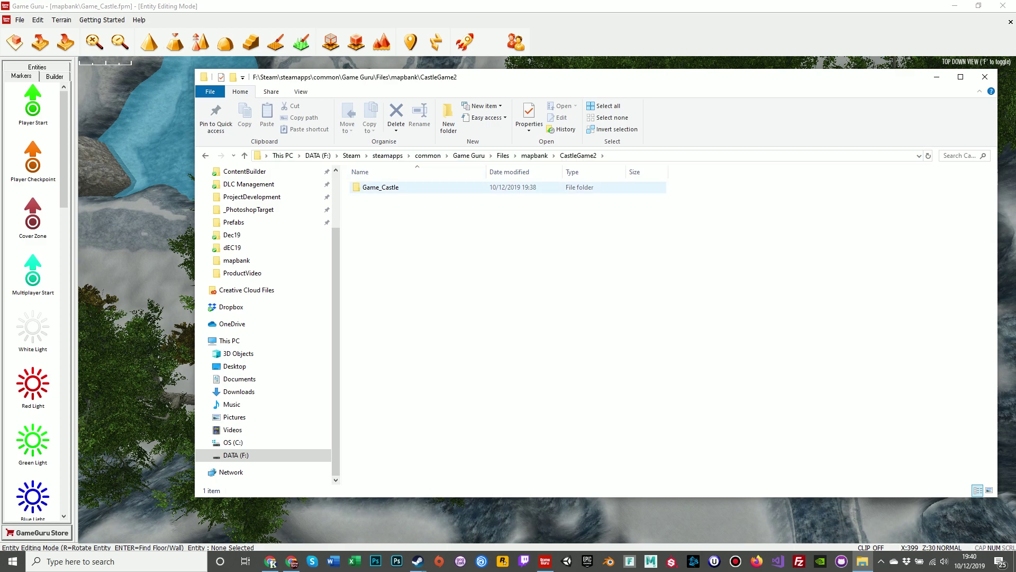
# - Open the exported Game_Castle folder and select the game's executable, Game_Castle.exe
pyautogui.click(390, 187)
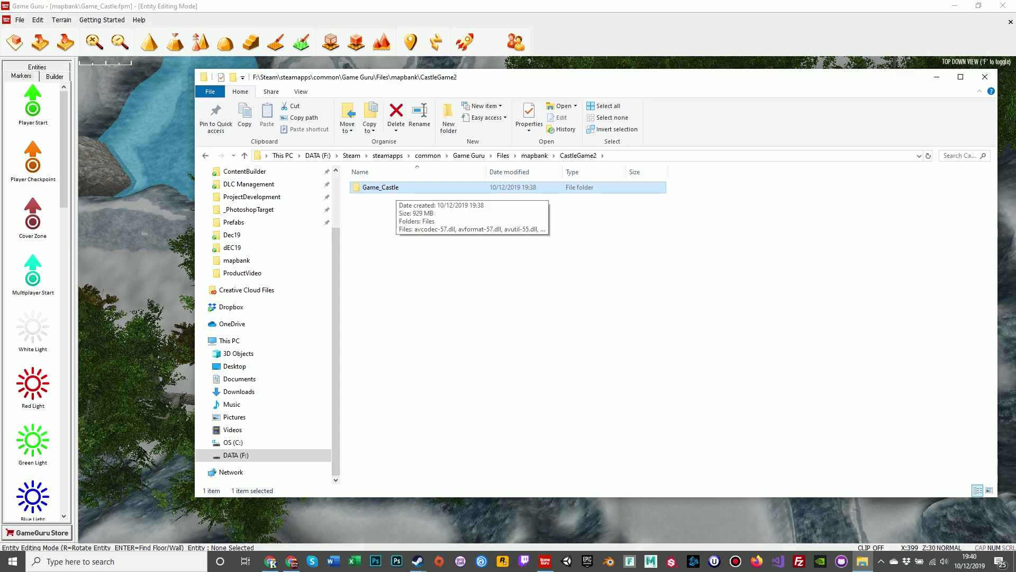
pyautogui.doubleClick(391, 187)
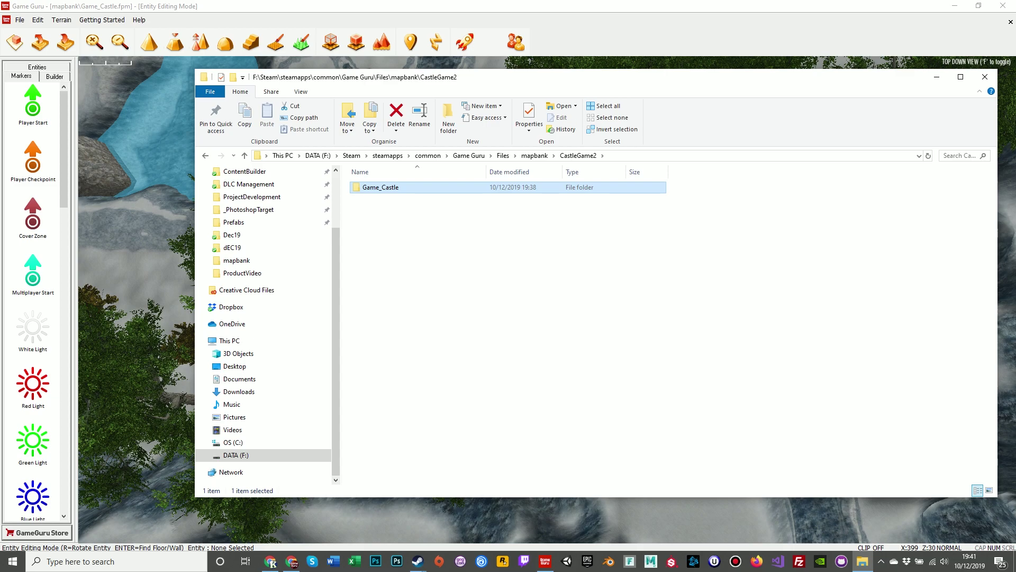
pyautogui.click(391, 243)
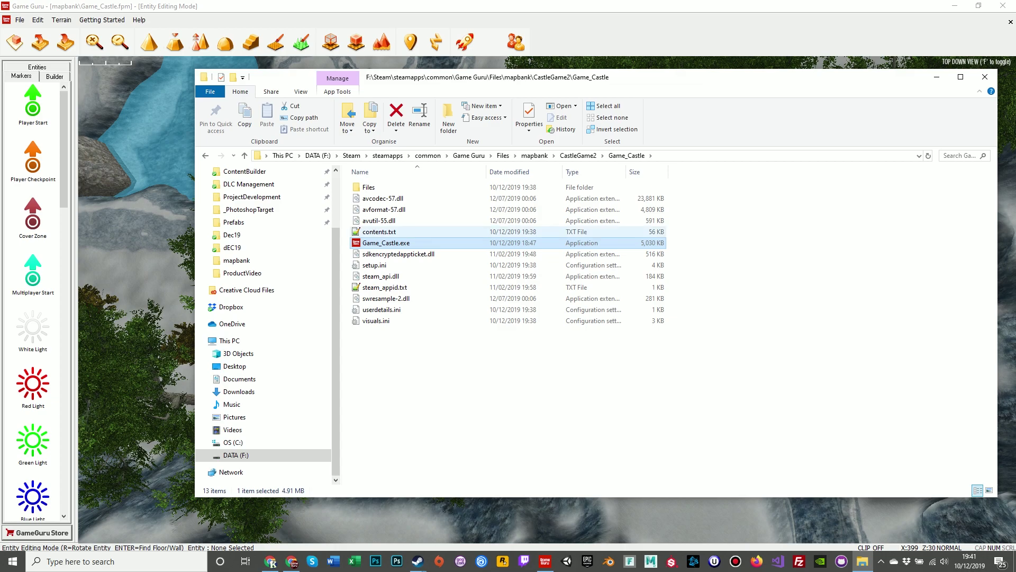
pyautogui.hotkey('alt', 'Left')
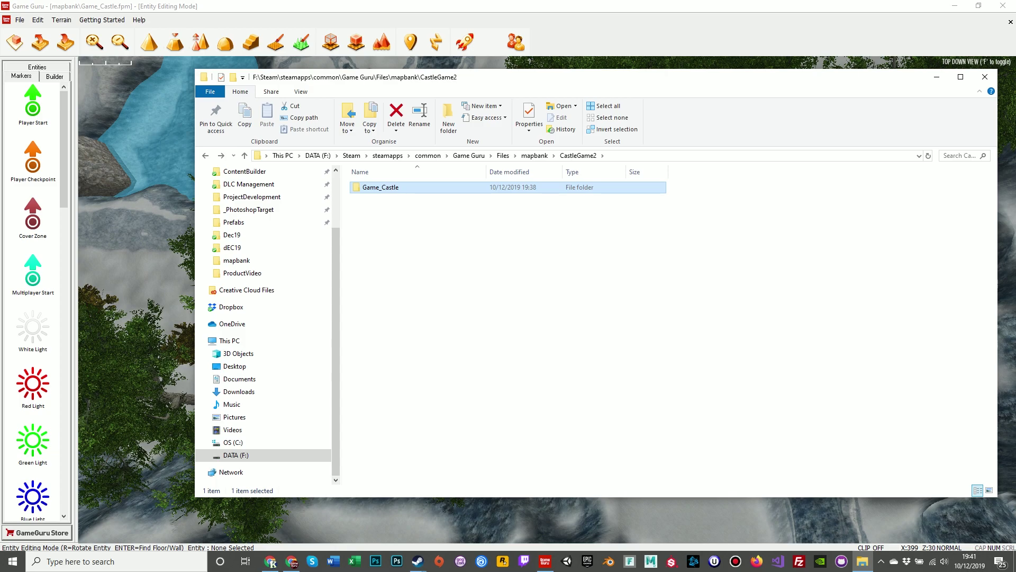
pyautogui.hotkey('alt', 'Right')
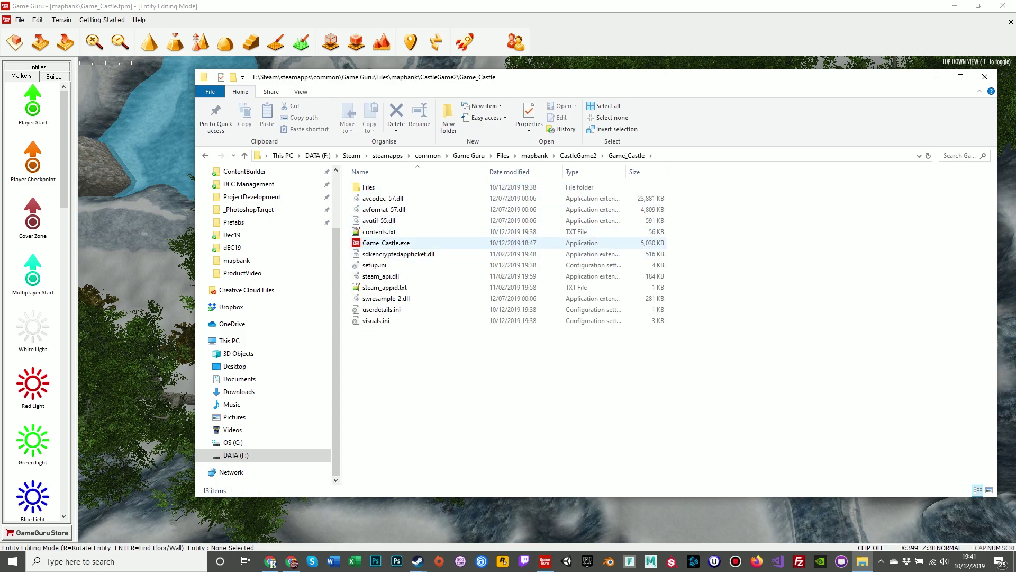
pyautogui.click(397, 243)
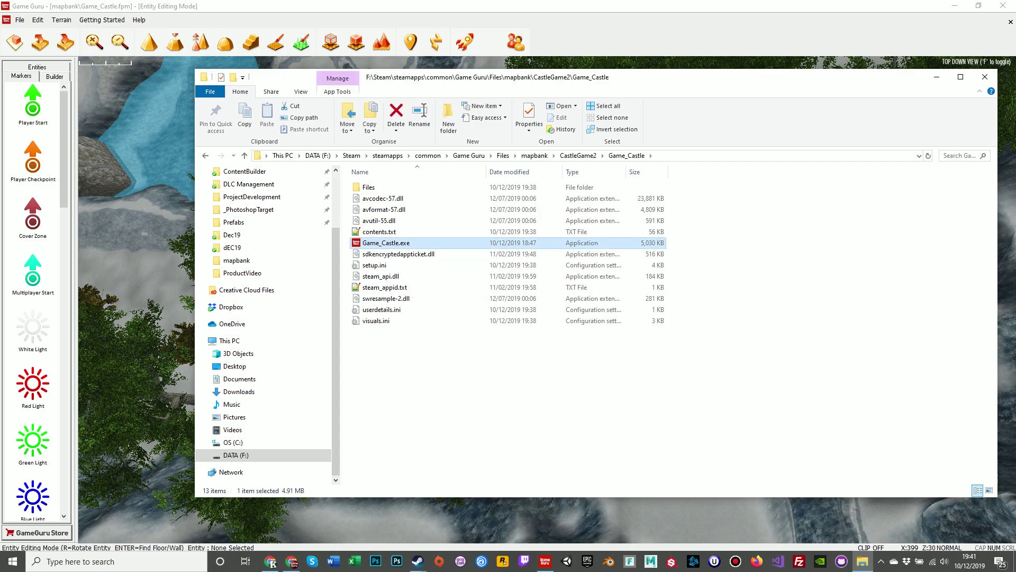